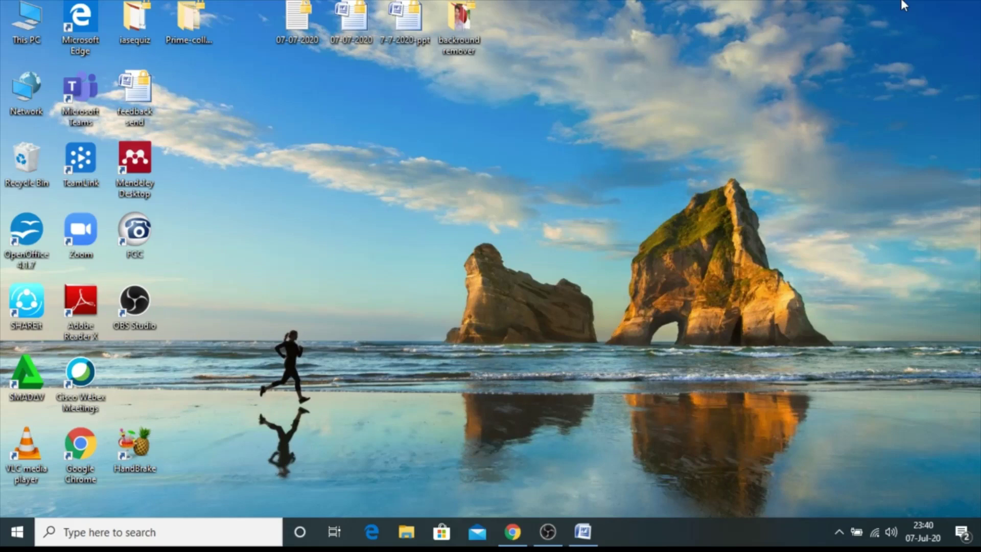
Restore the Padlet Word document with the eight workshop rating questions to the screen
left_click(580, 546)
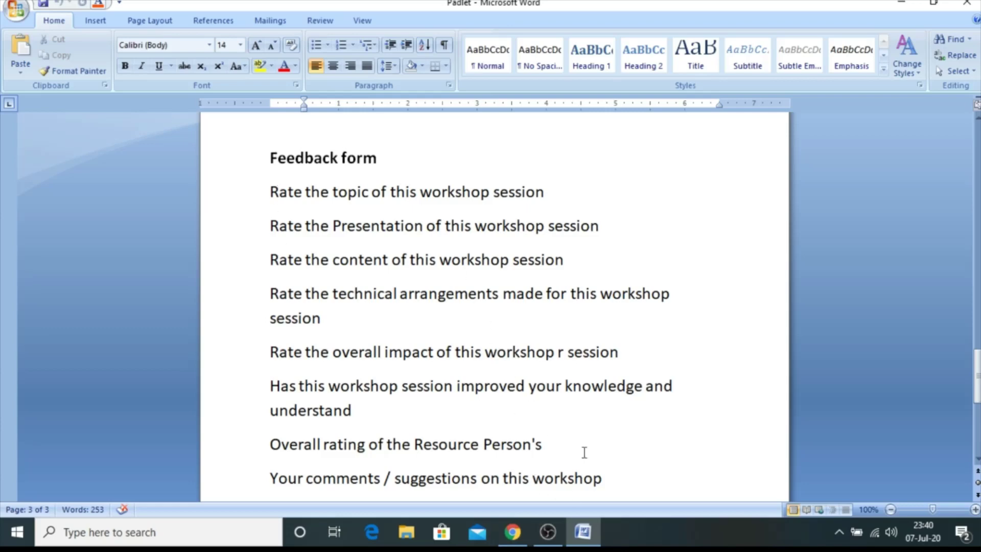
From My Drive in Chrome, create a new blank Google Form via New > More > Google Forms
left_click(512, 547)
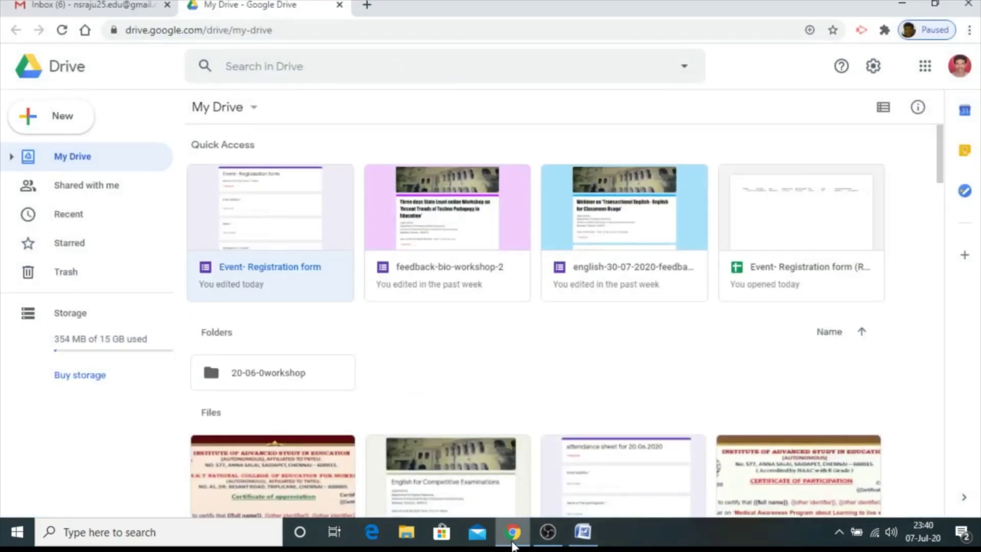
left_click(110, 5)
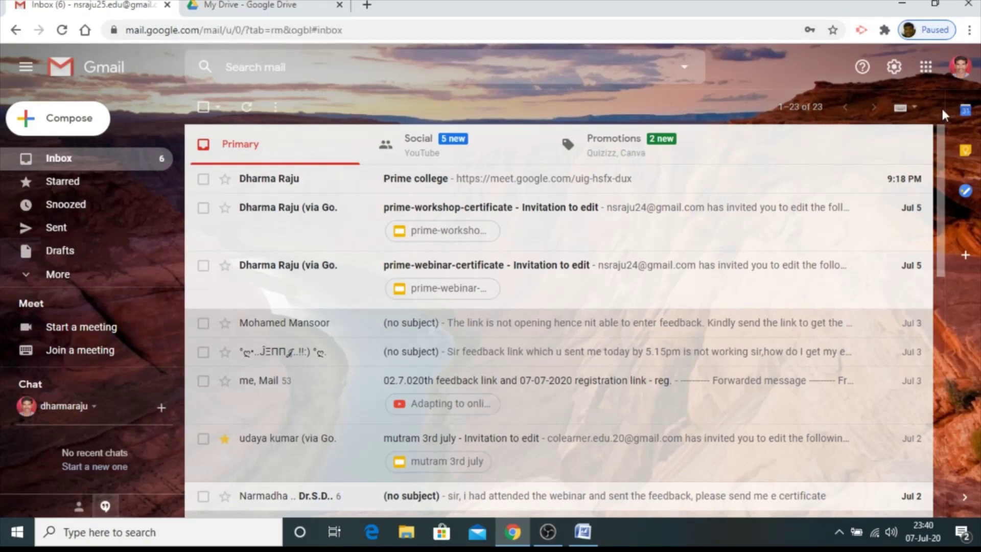
left_click(926, 67)
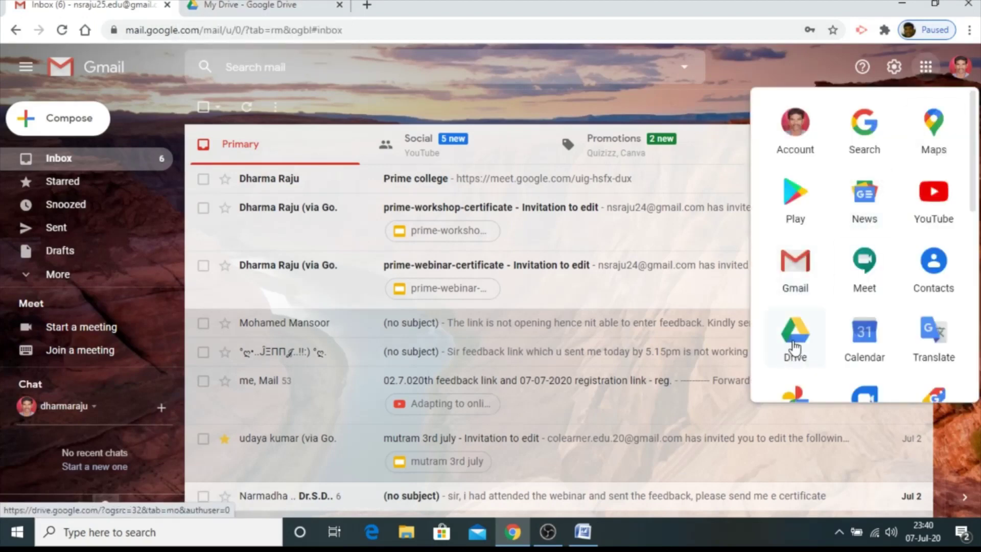
left_click(255, 5)
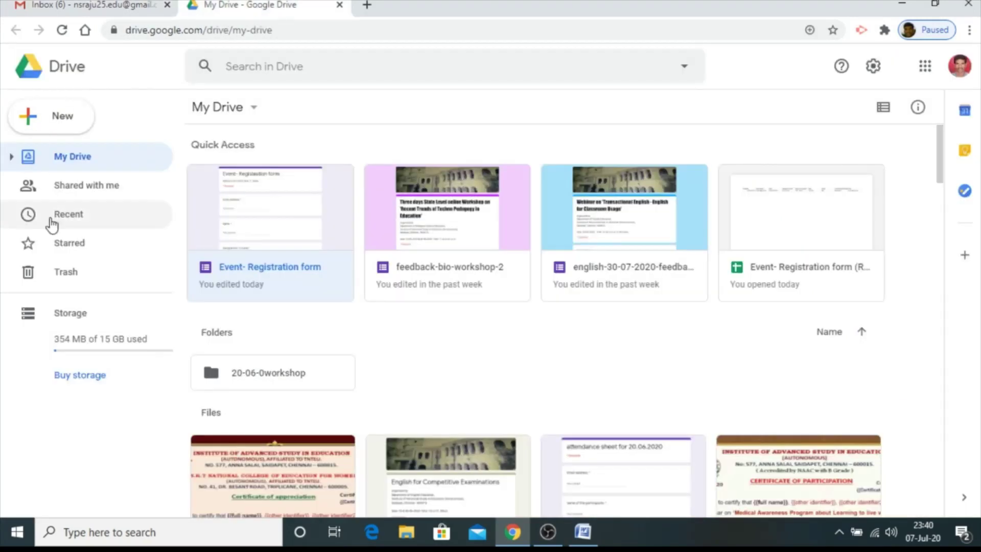
left_click(57, 117)
mouse_move(72, 286)
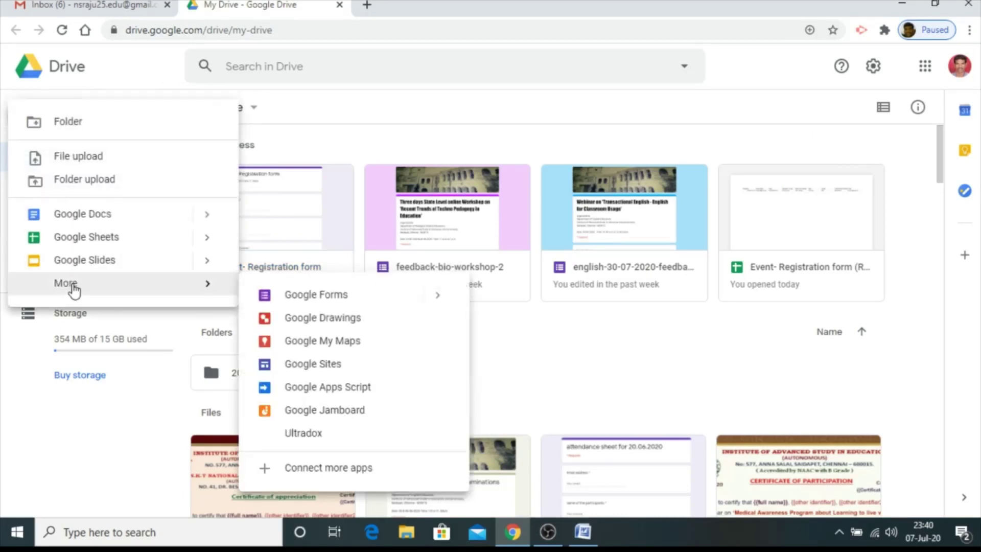
left_click(331, 302)
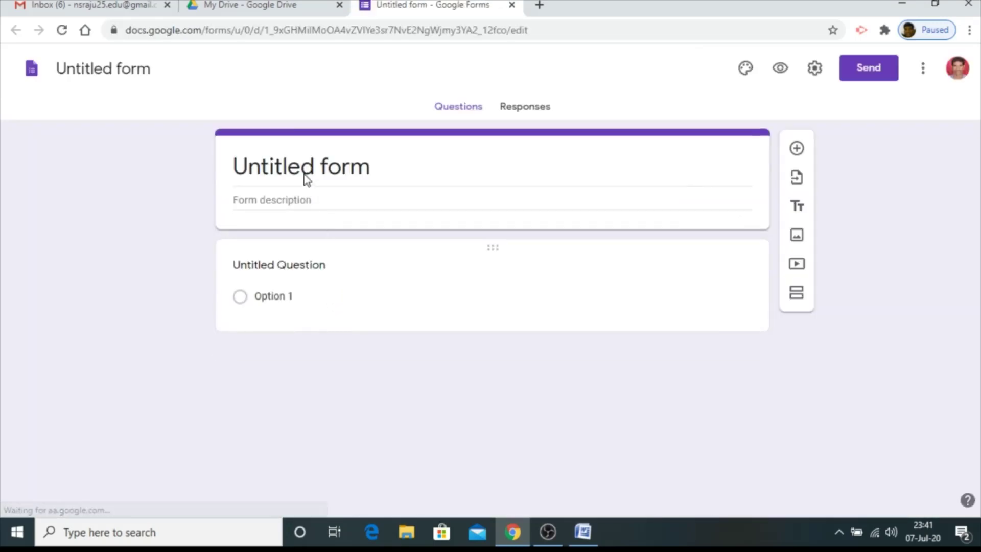
Title the form 'Event-feedback form' and describe it as 'held on 07-07-2020. time.11.30am.'
left_click(282, 166)
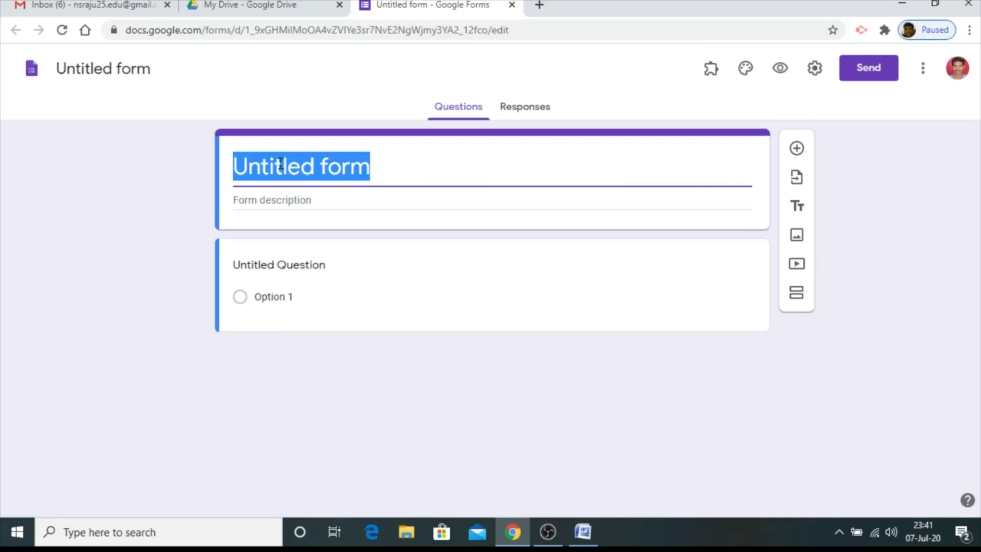
type("Ev")
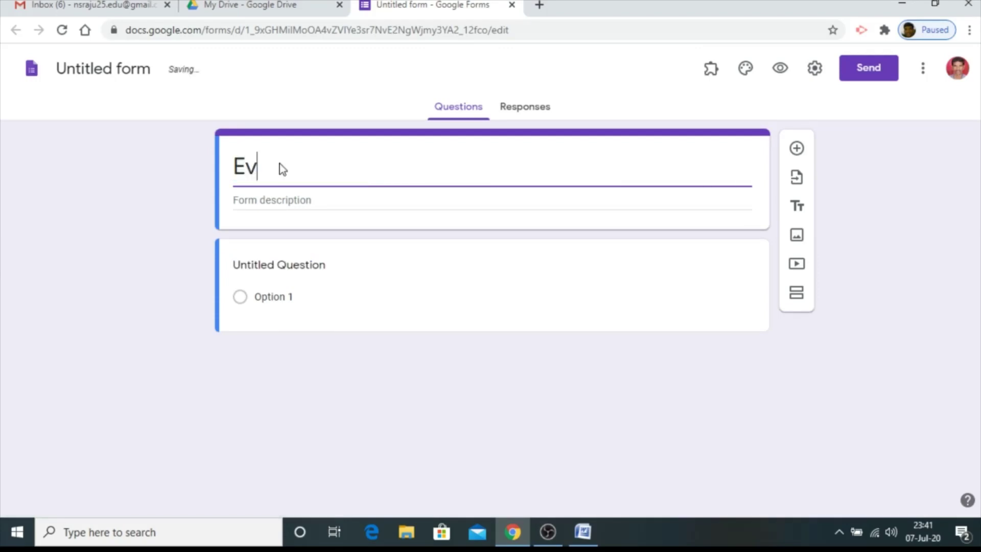
type("ent-feed")
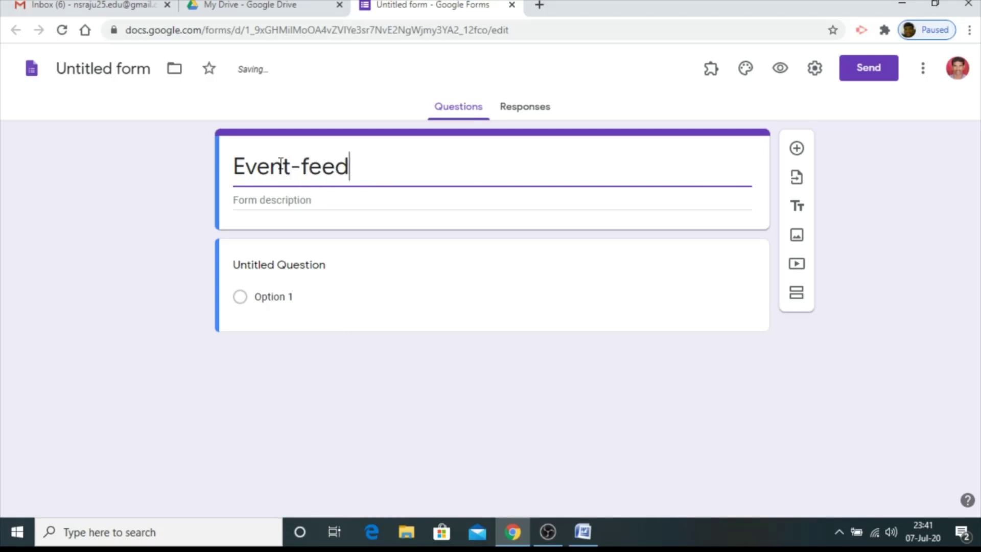
type("back form")
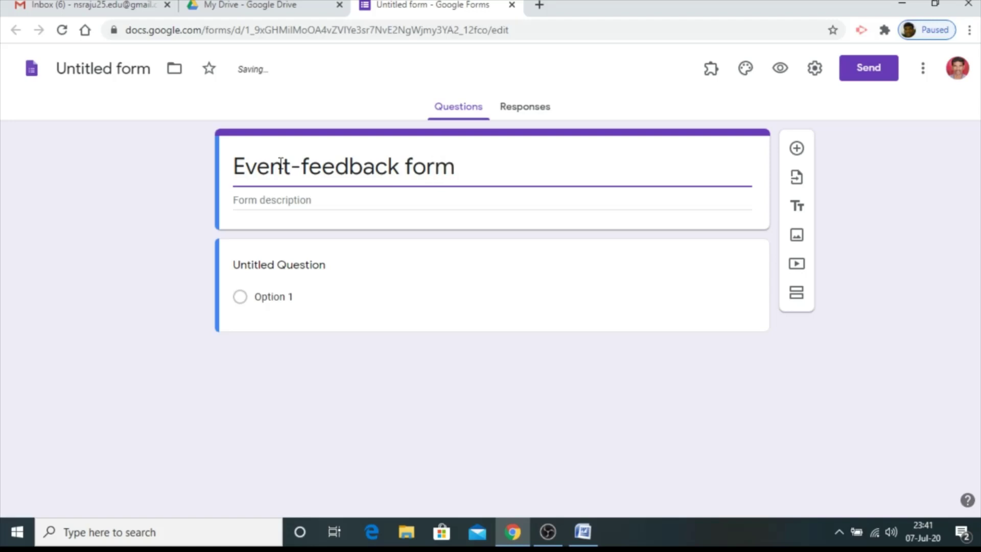
left_click(284, 204)
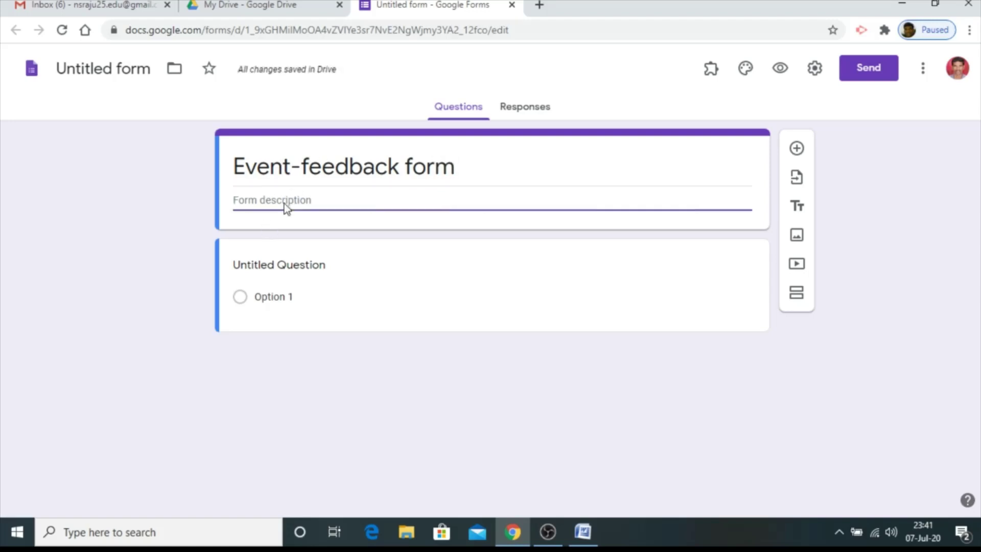
type("held on ")
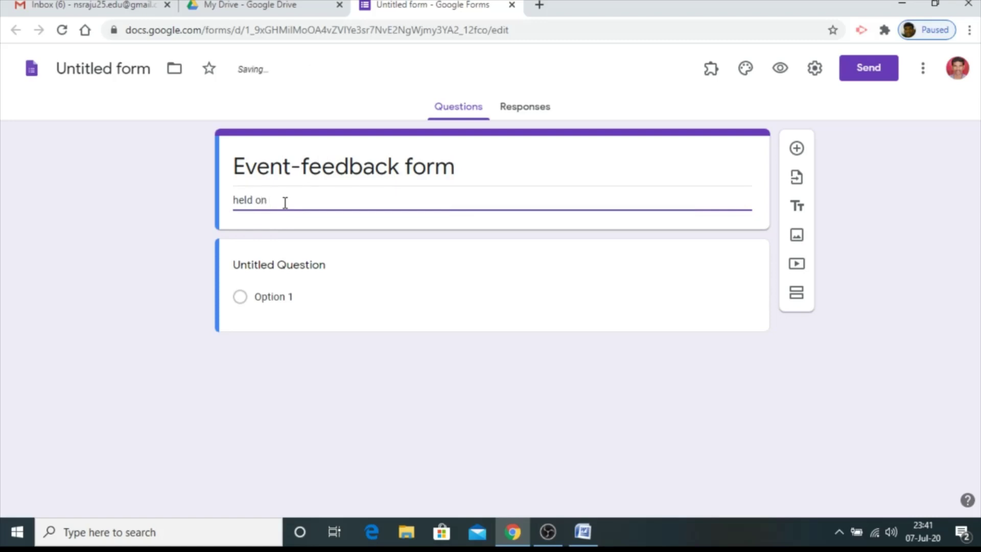
type("07-07-2020. time.11.30am.")
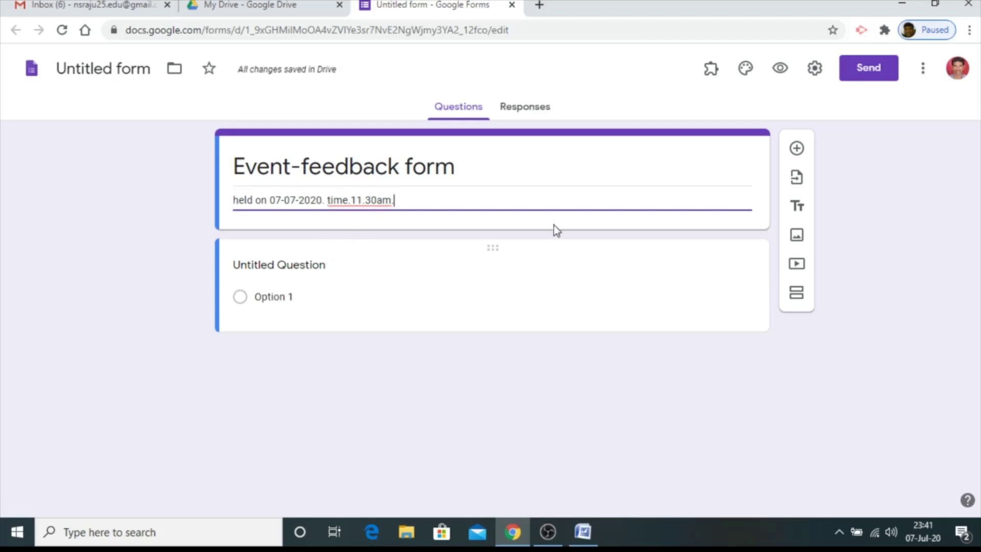
Turn the first question into a required 'email id' question, removing the stray 'email' option
left_click(600, 290)
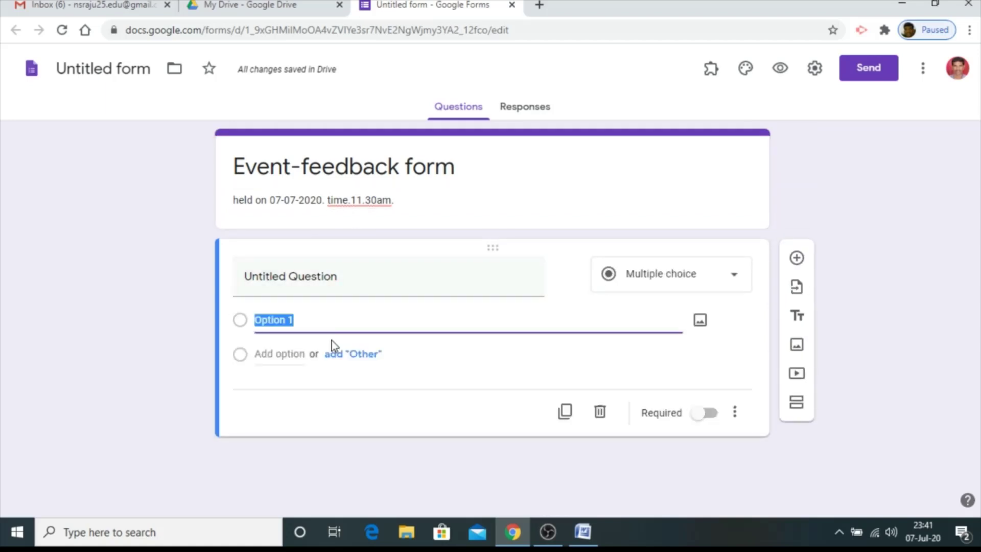
type("email")
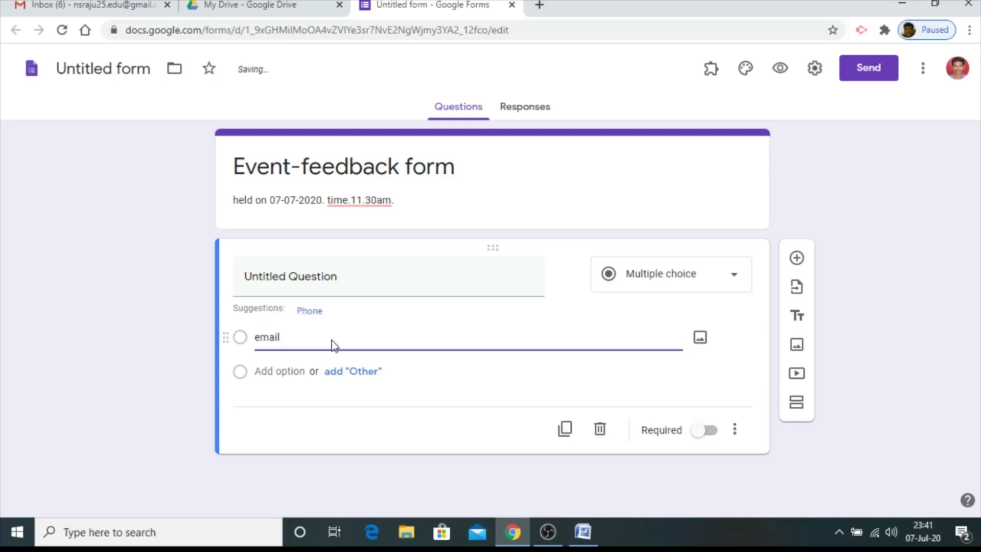
key("Return")
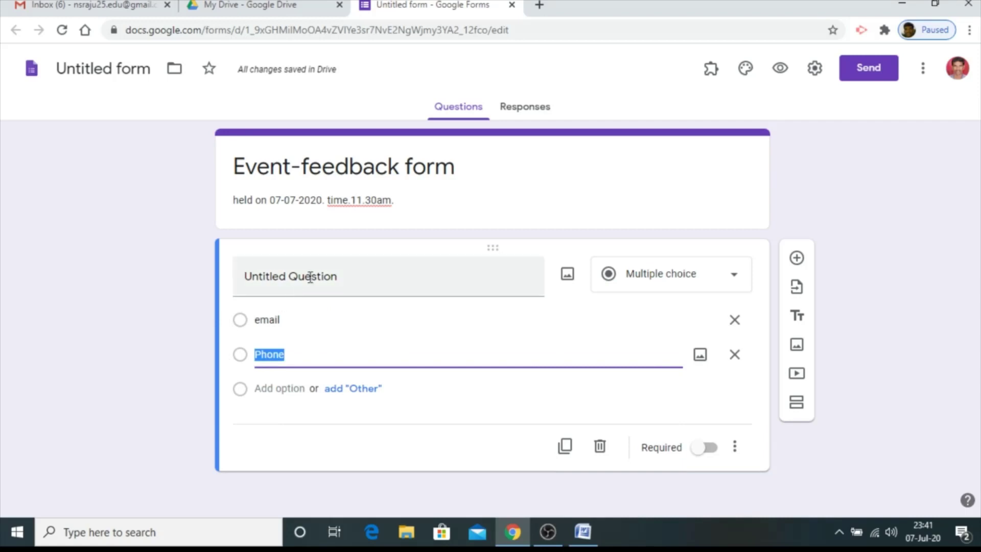
left_click(734, 319)
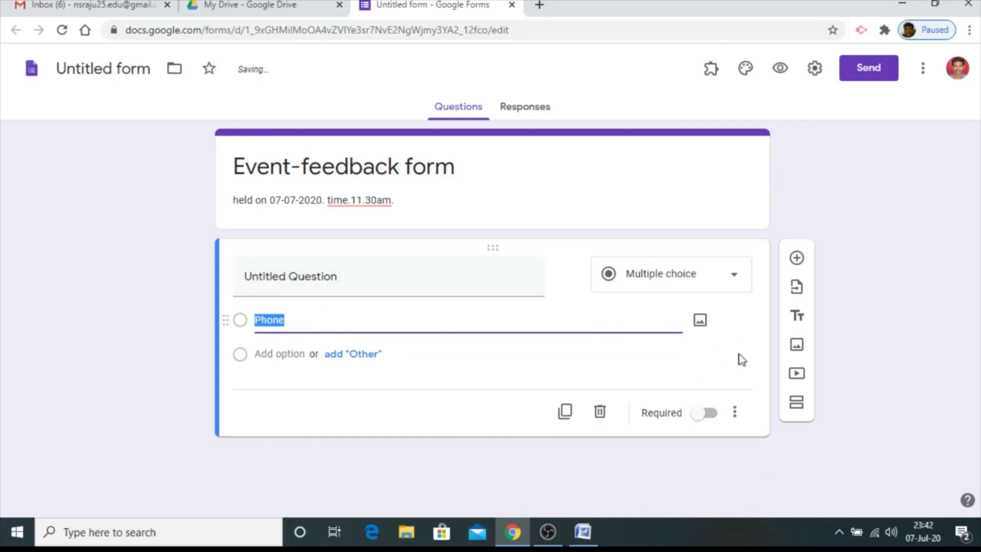
left_click(385, 282)
type("email")
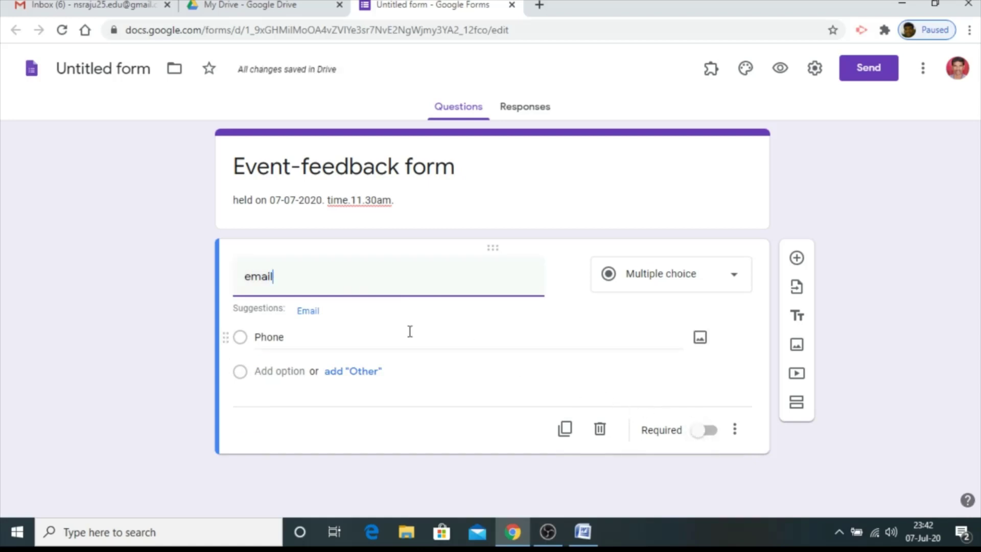
type("id")
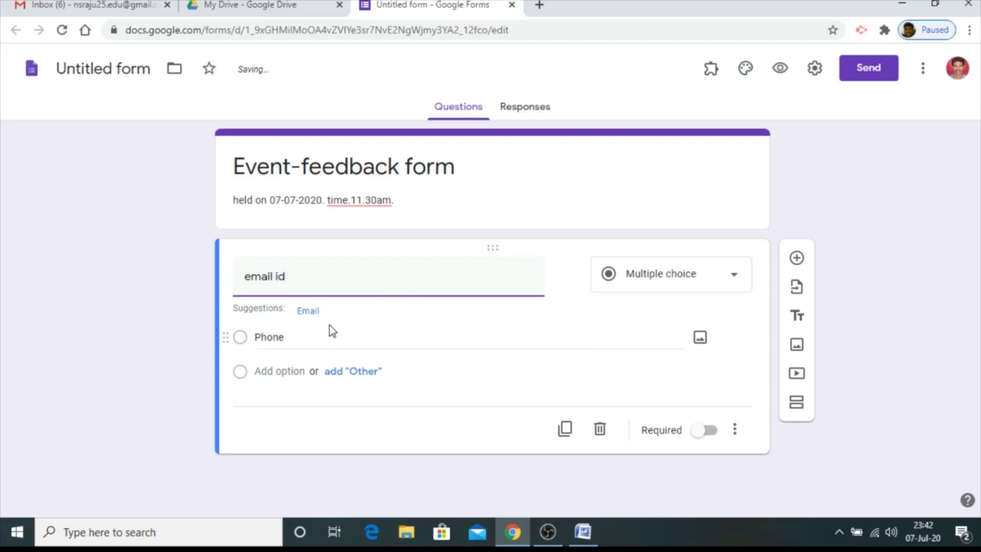
left_click(710, 431)
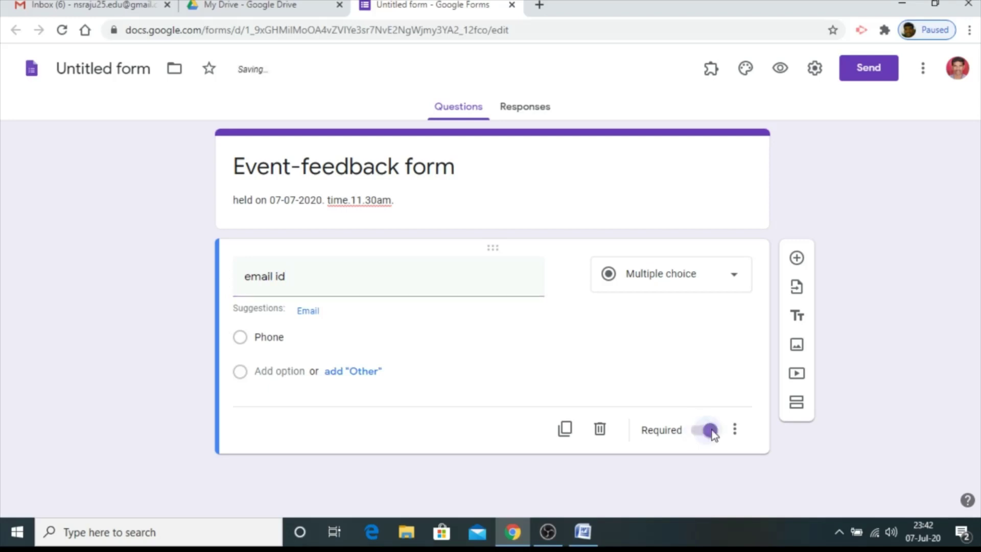
Add another 'email id' question and enable collecting respondents' email addresses
left_click(789, 265)
type("e")
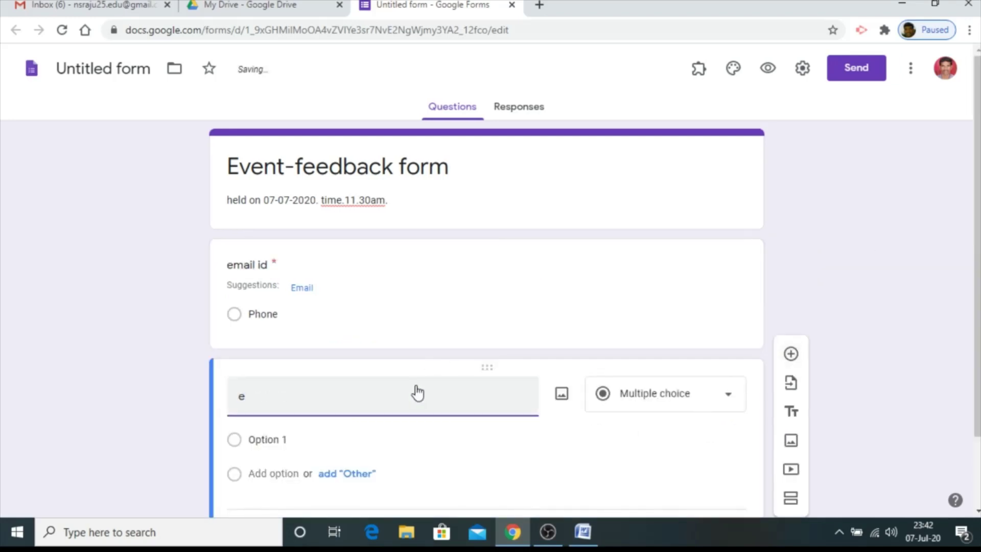
type("mail")
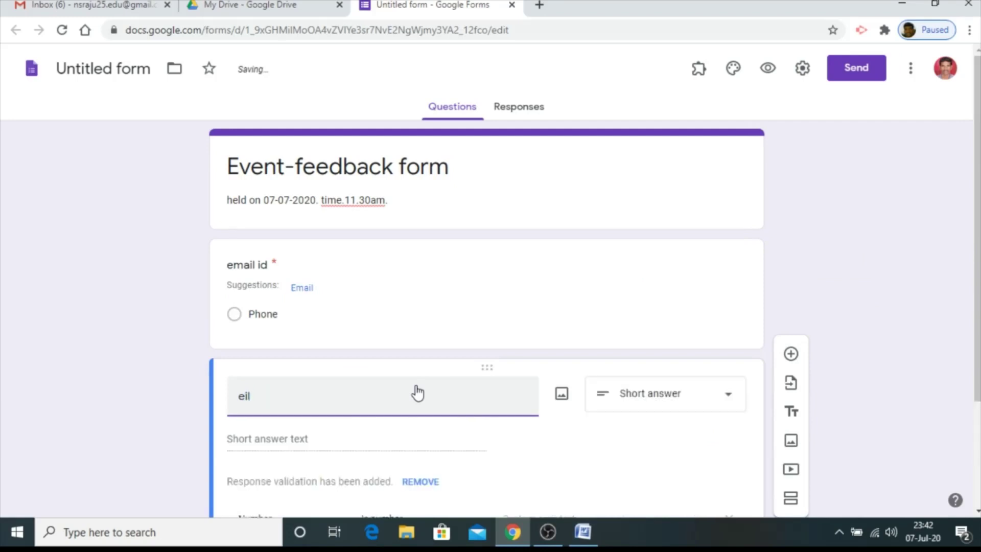
type("mail id")
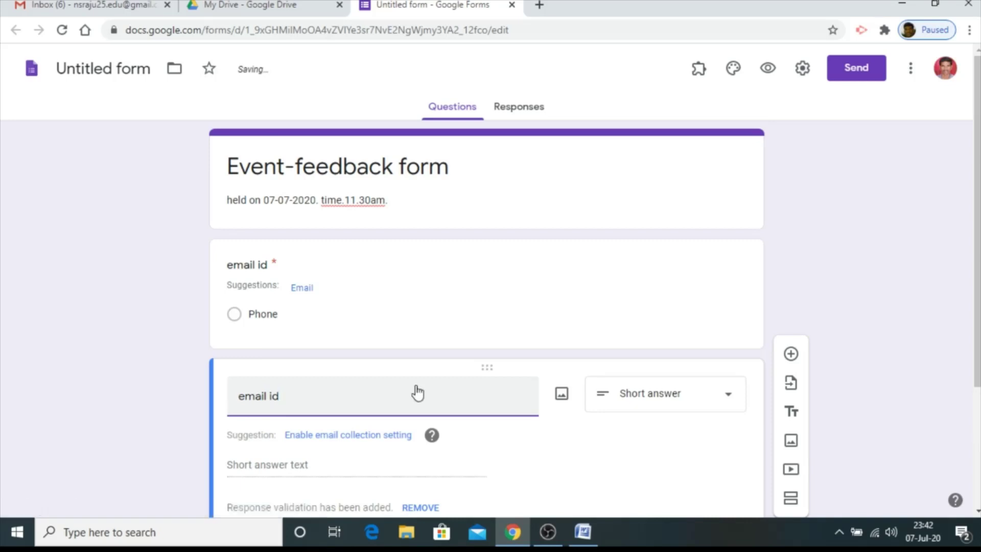
left_click(338, 435)
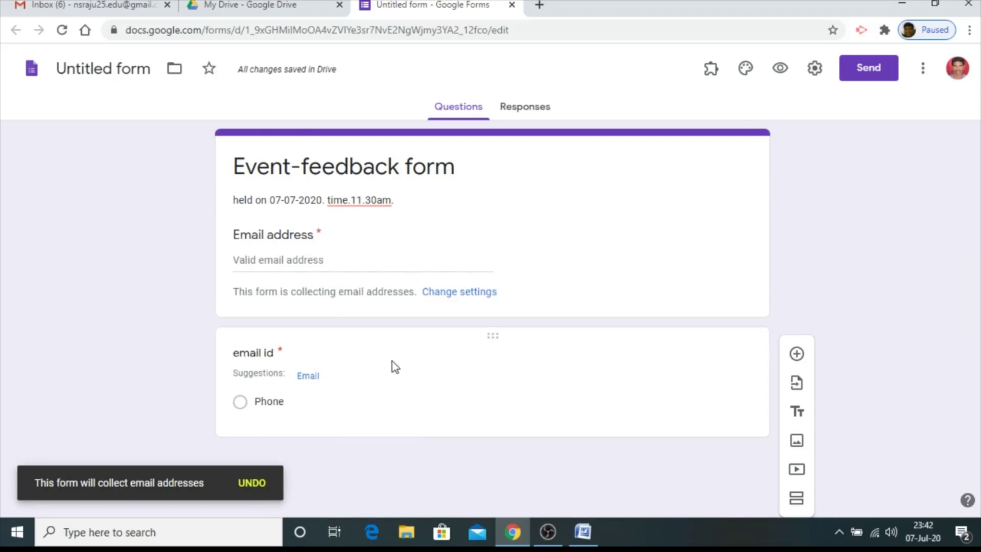
Rename the email id question to 'Name' and make it a short-answer question
left_click(320, 358)
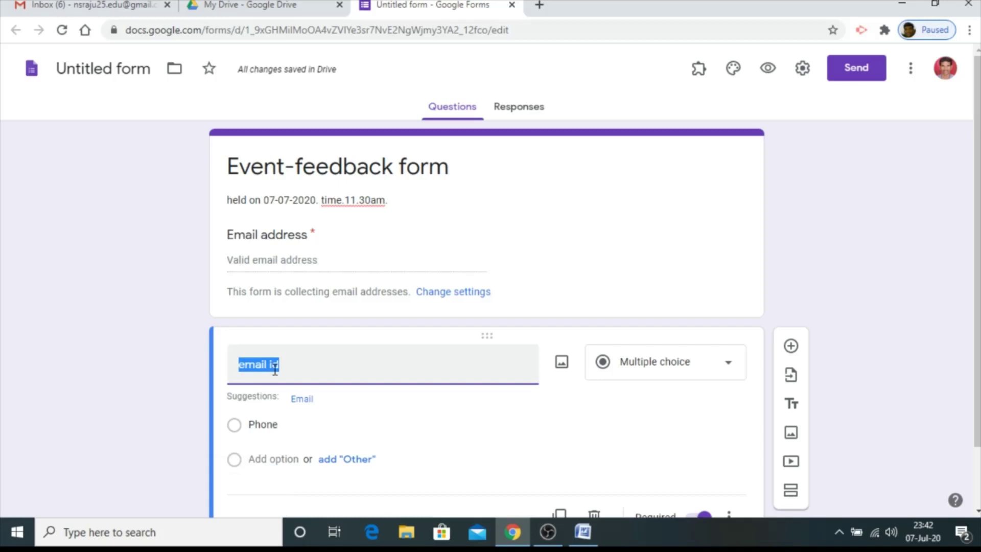
type("Name")
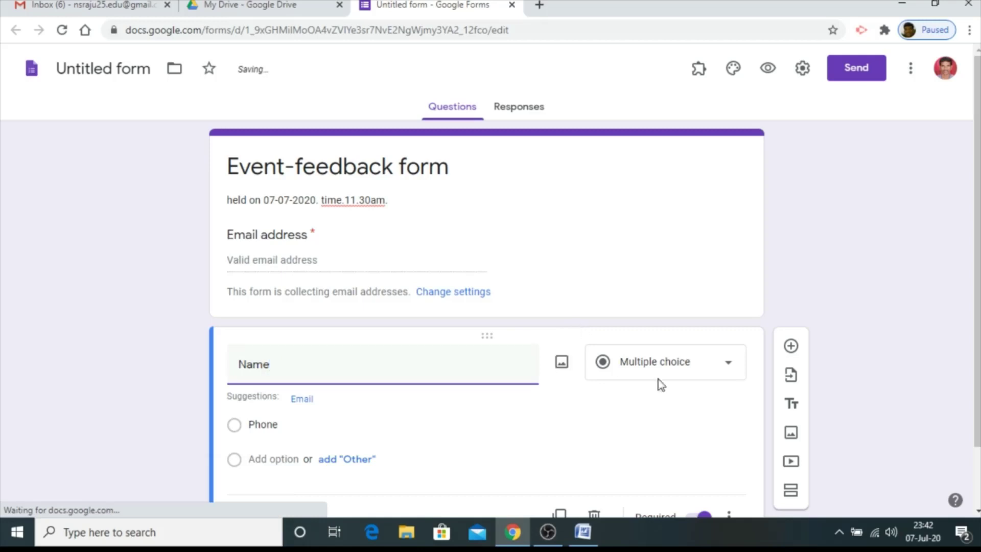
scroll(696, 365, "down", 1)
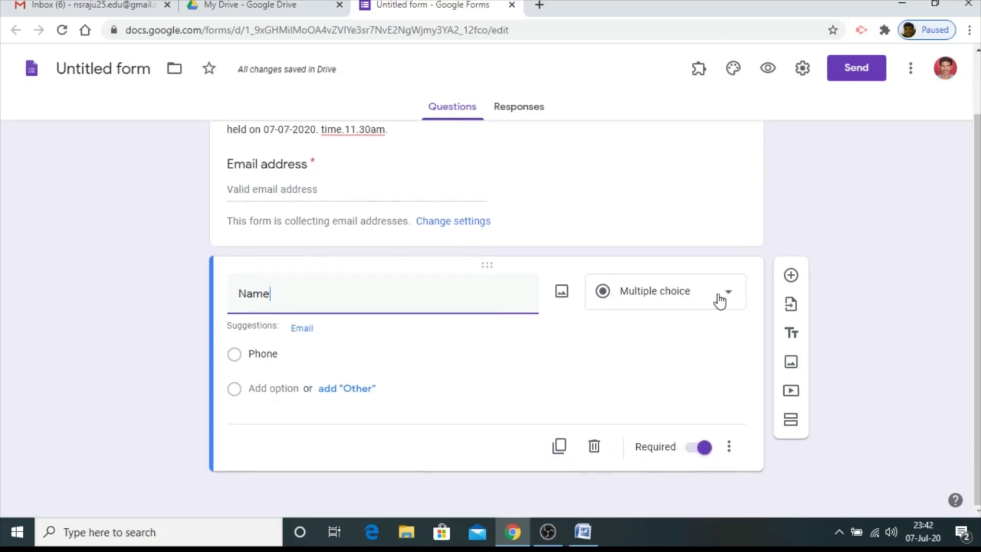
left_click(717, 300)
left_click(619, 80)
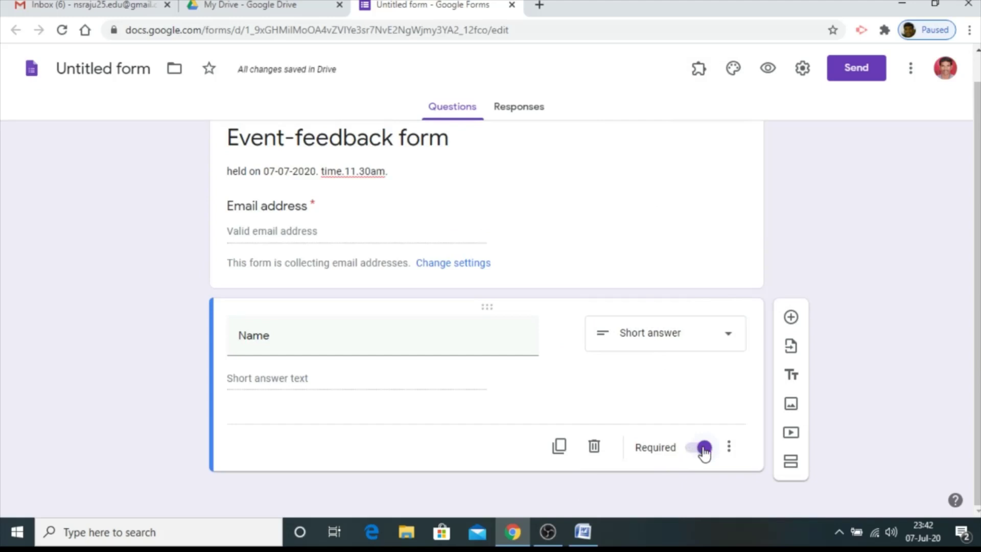
Add a required 'Designation / course' question, followed by a new blank question
left_click(790, 317)
type("D")
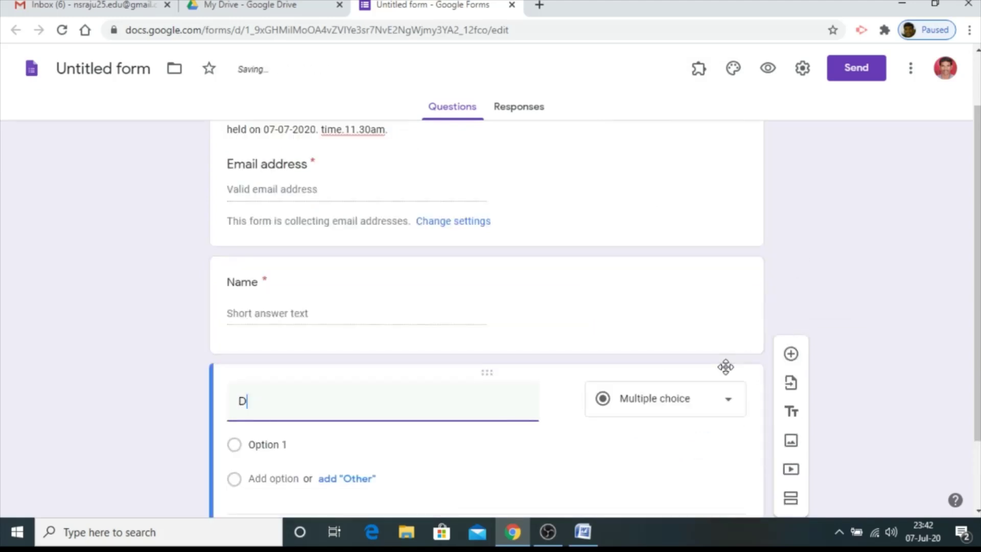
type("esignation / ")
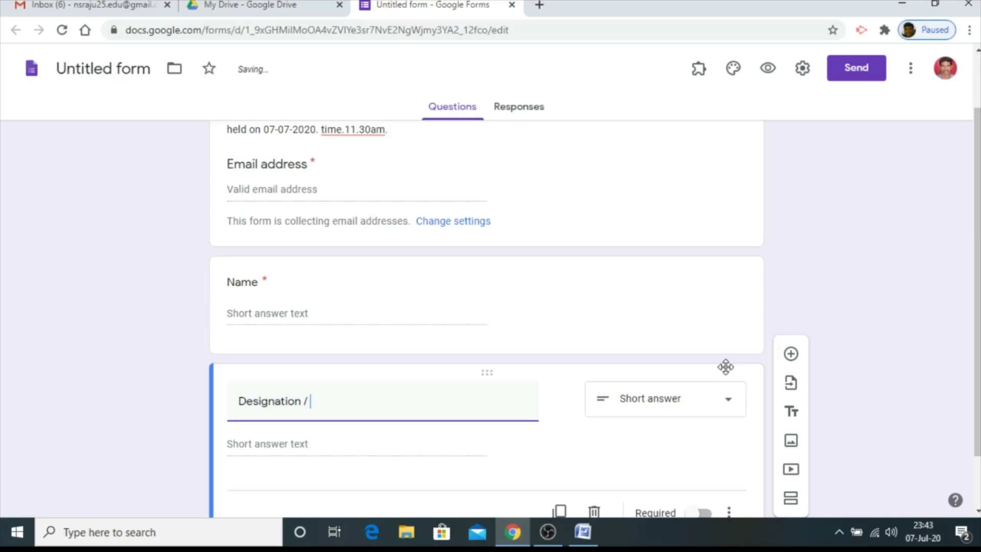
type("course")
scroll(720, 399, "down", 2)
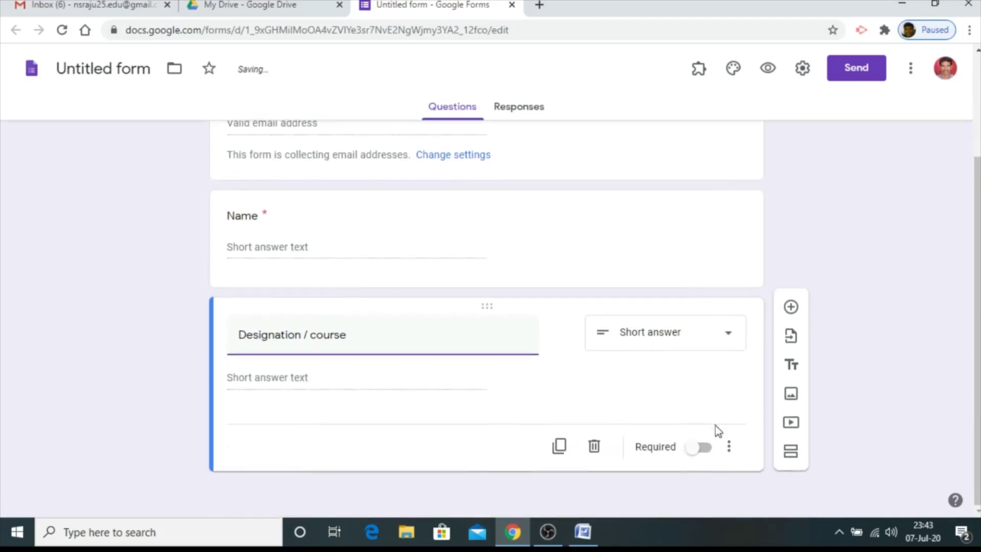
left_click(701, 448)
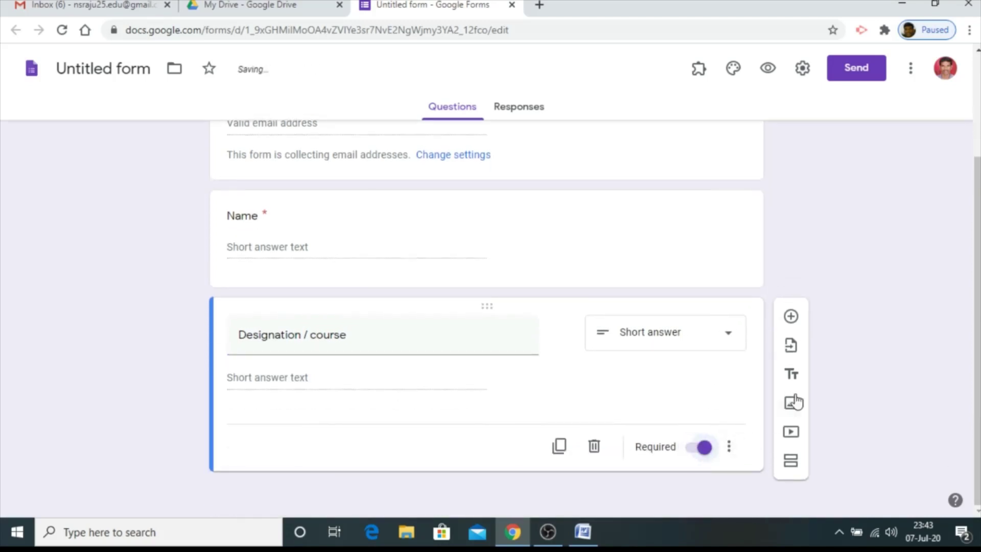
left_click(790, 317)
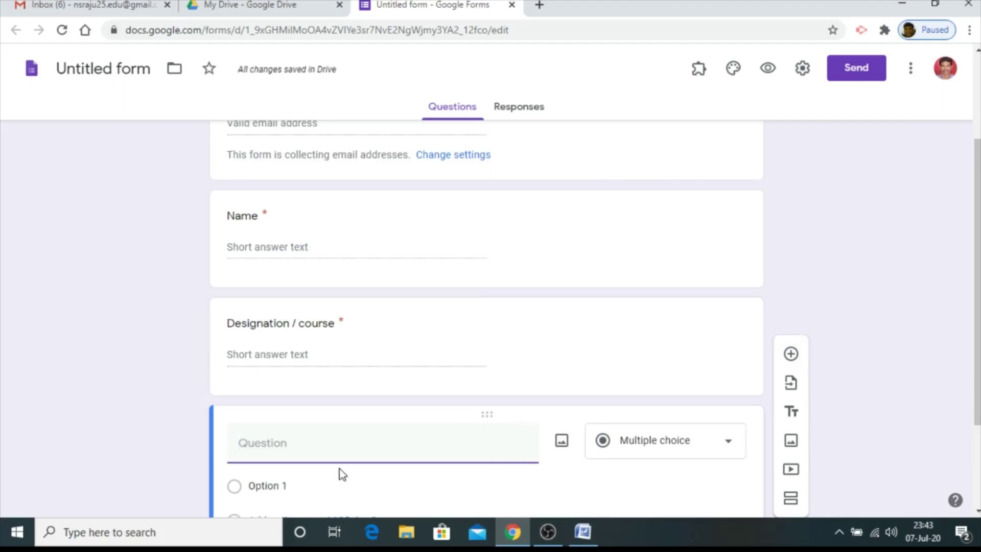
Title the question 'Name of the institution', then add a required 'whatsapp number' question
type("Name of the insti")
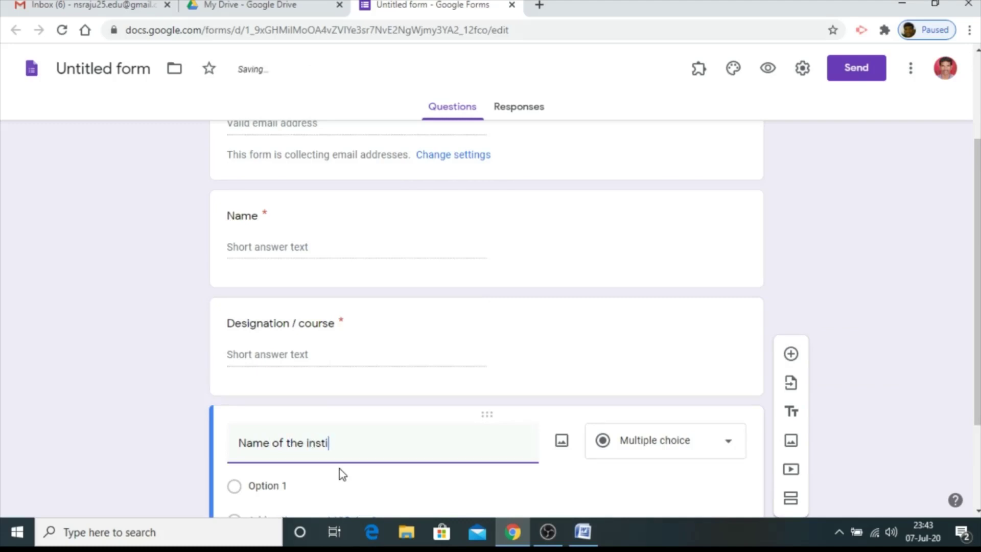
type("tution")
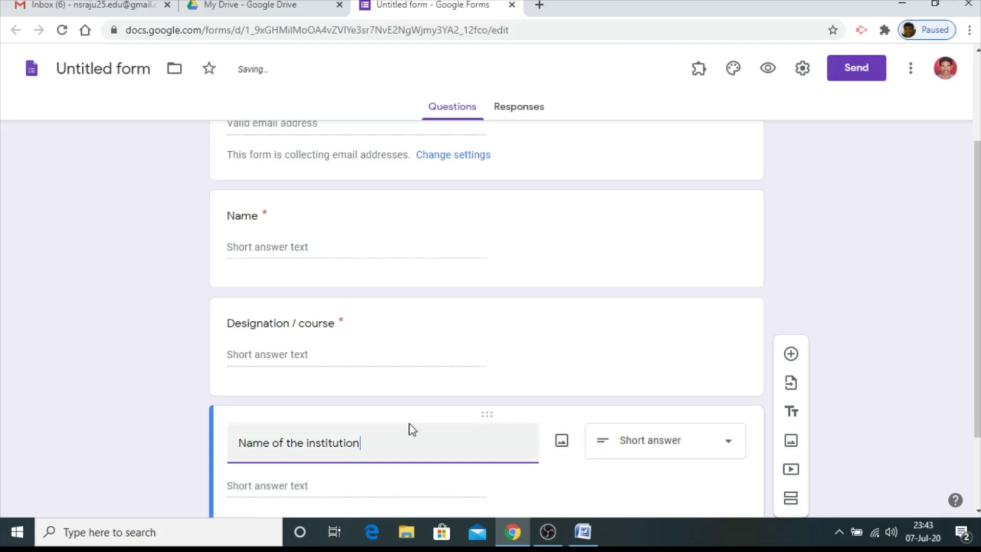
scroll(412, 430, "down", 2)
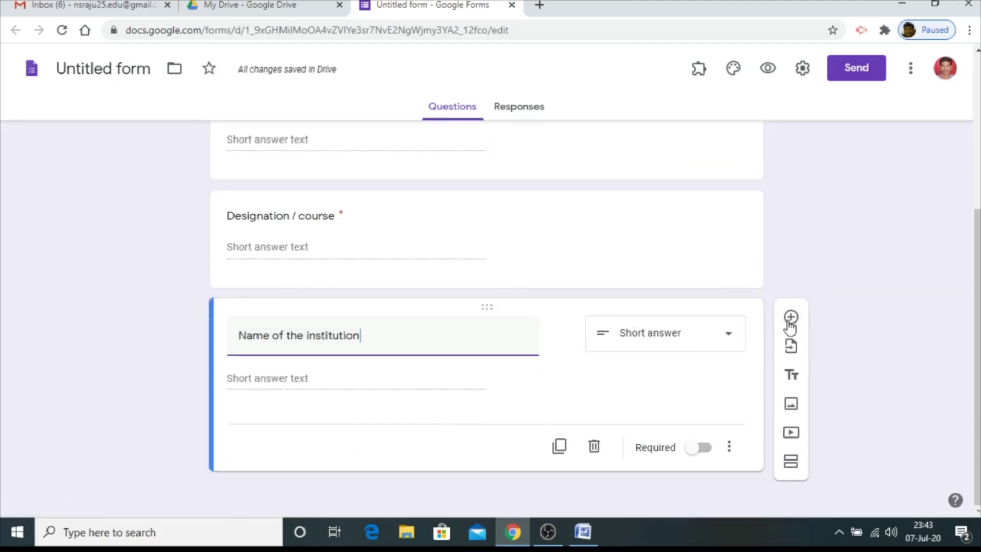
left_click(790, 317)
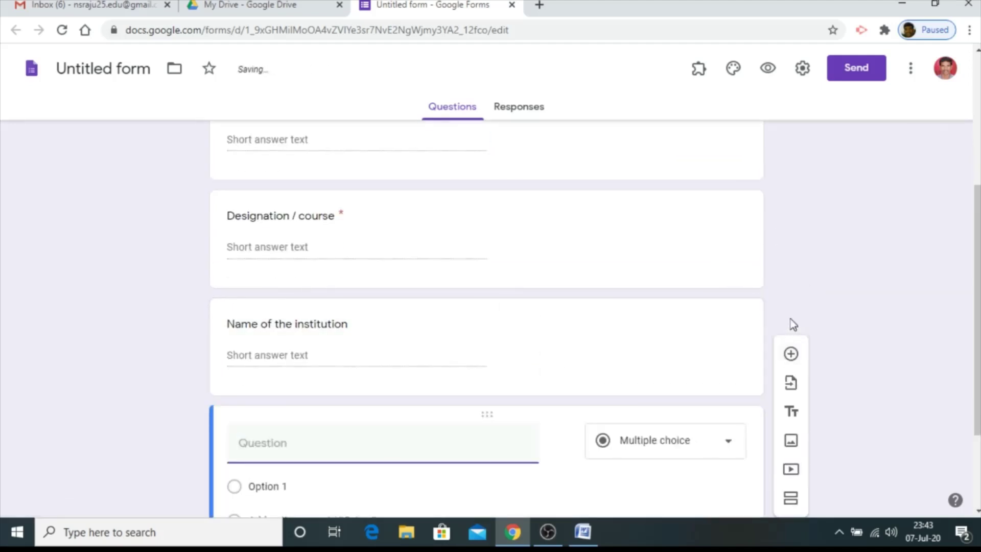
type("whatsapp num")
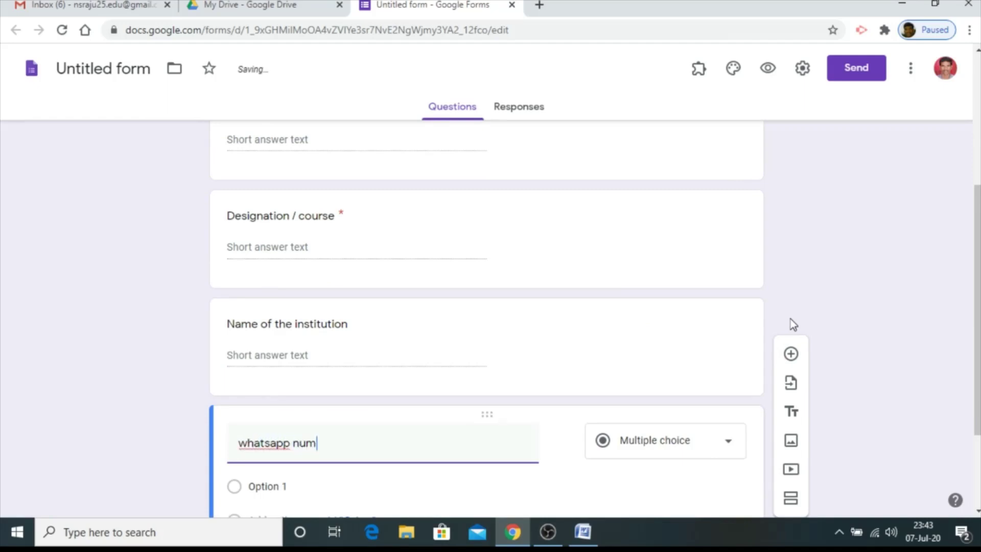
type("ber")
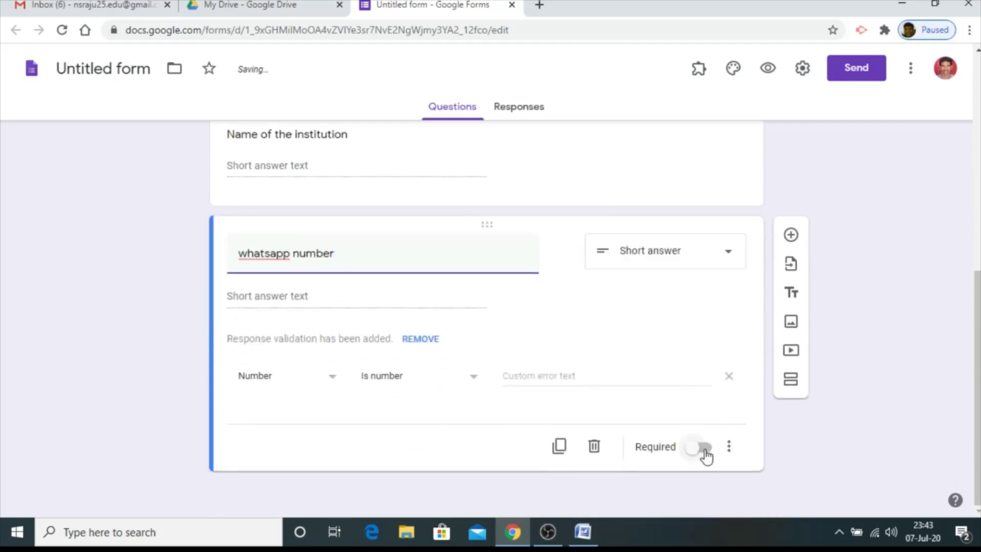
left_click(705, 449)
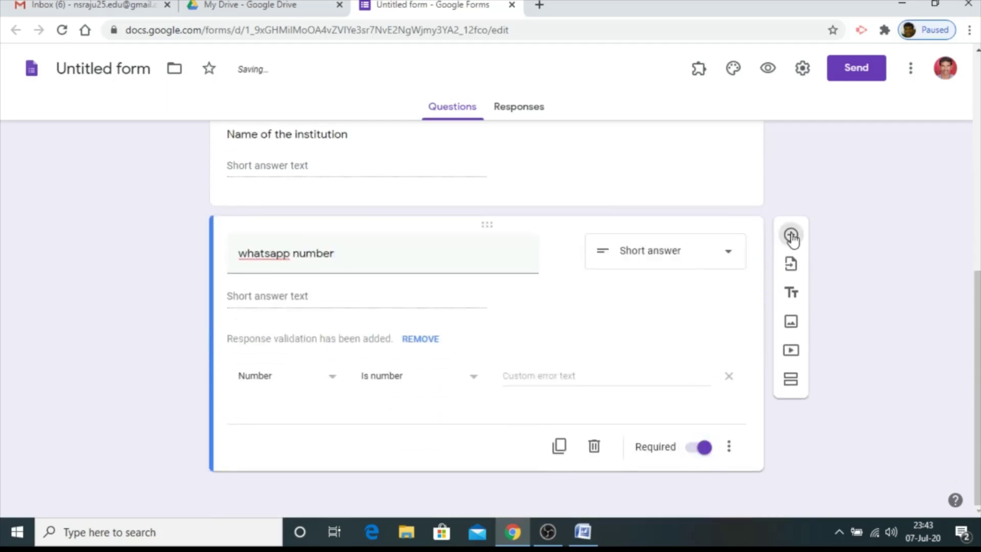
Add a required 'state' question below whatsapp number
left_click(790, 236)
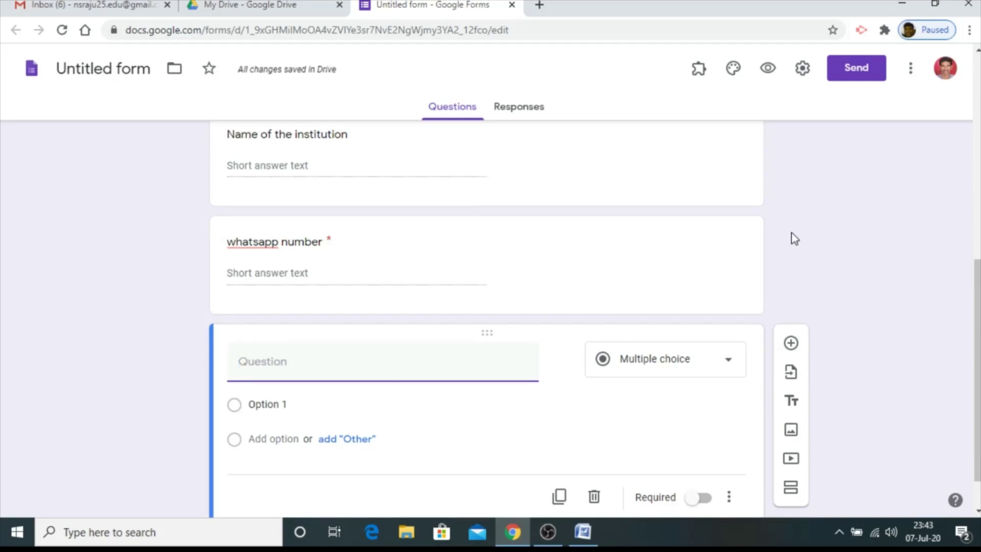
type("state")
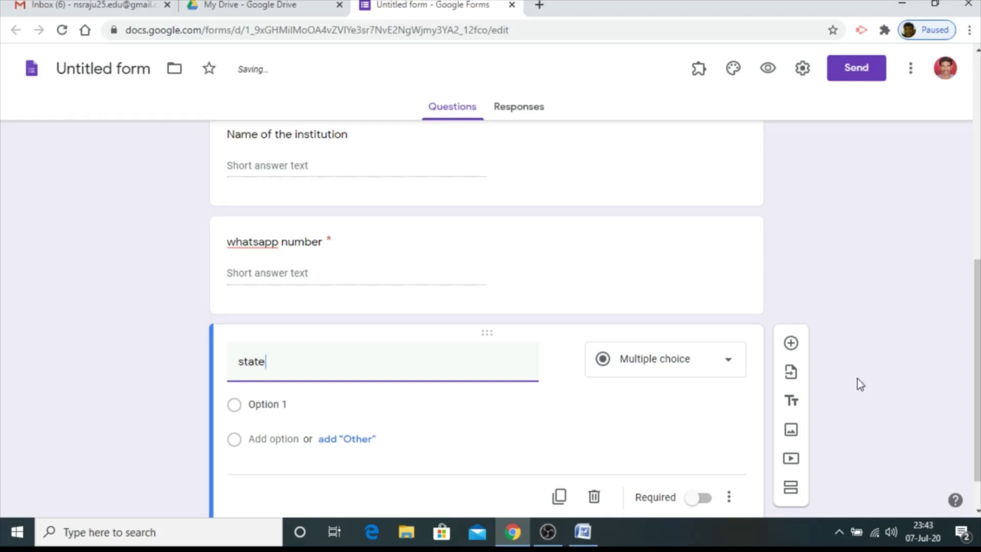
left_click(701, 474)
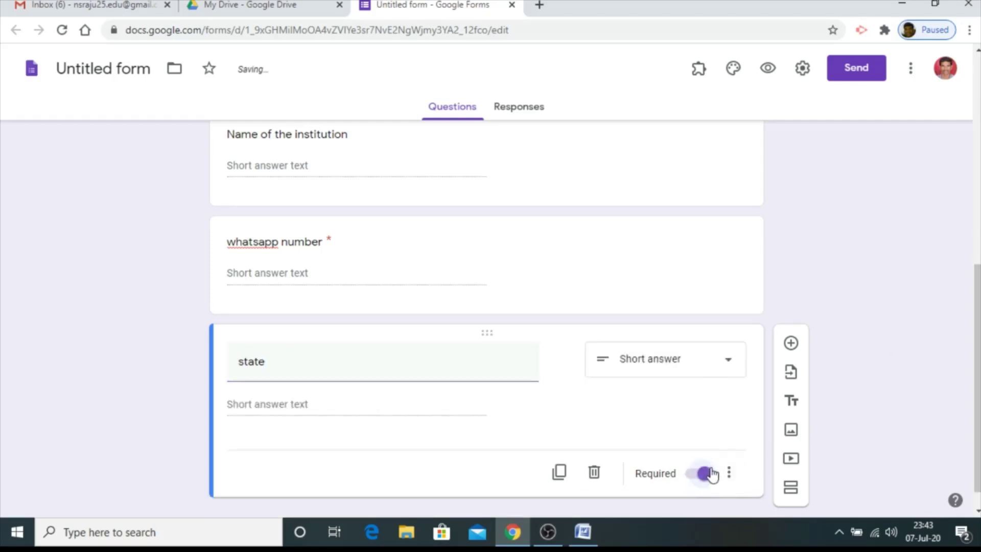
Add a required multiple-choice 'gender' question with options 'male' and 'female'
left_click(791, 344)
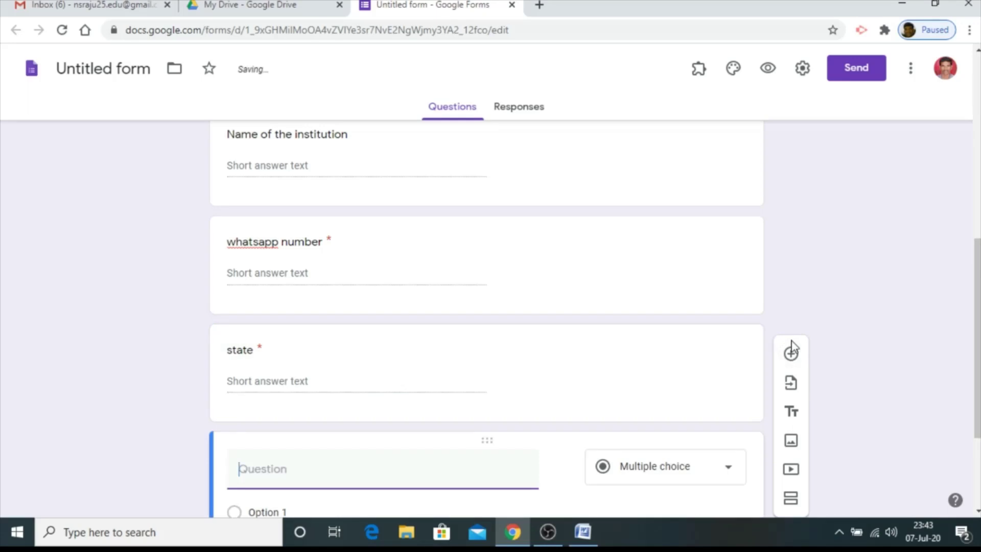
type("gender")
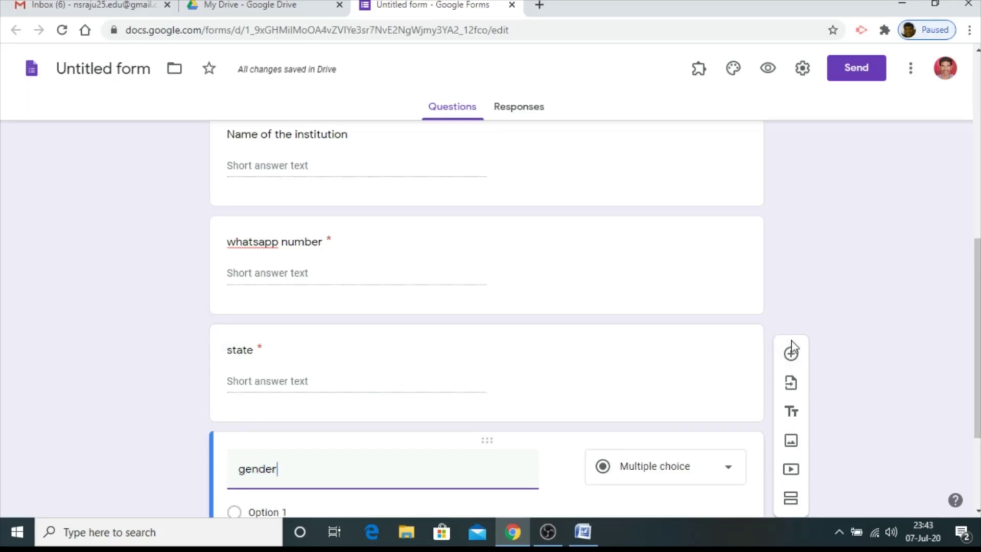
scroll(792, 353, "down", 3)
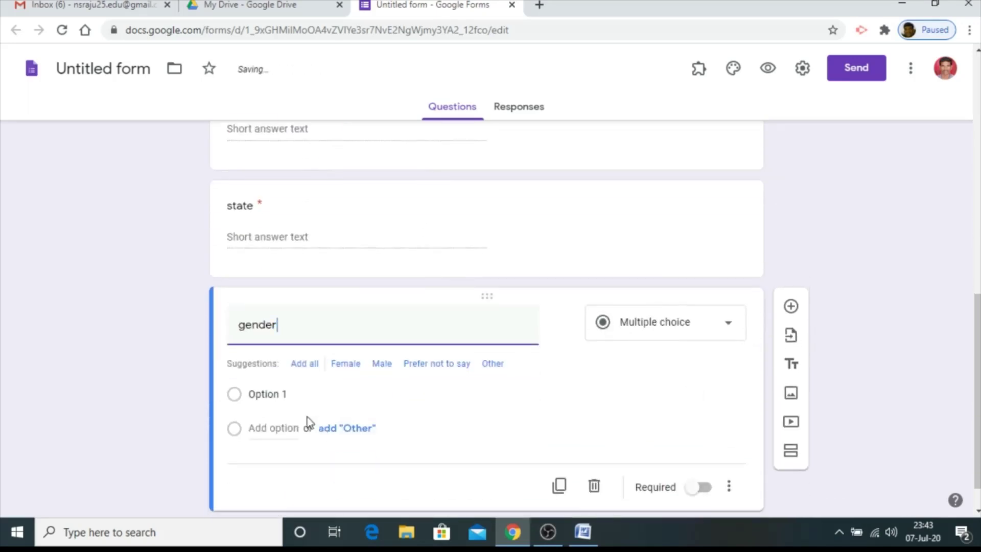
left_click(271, 395)
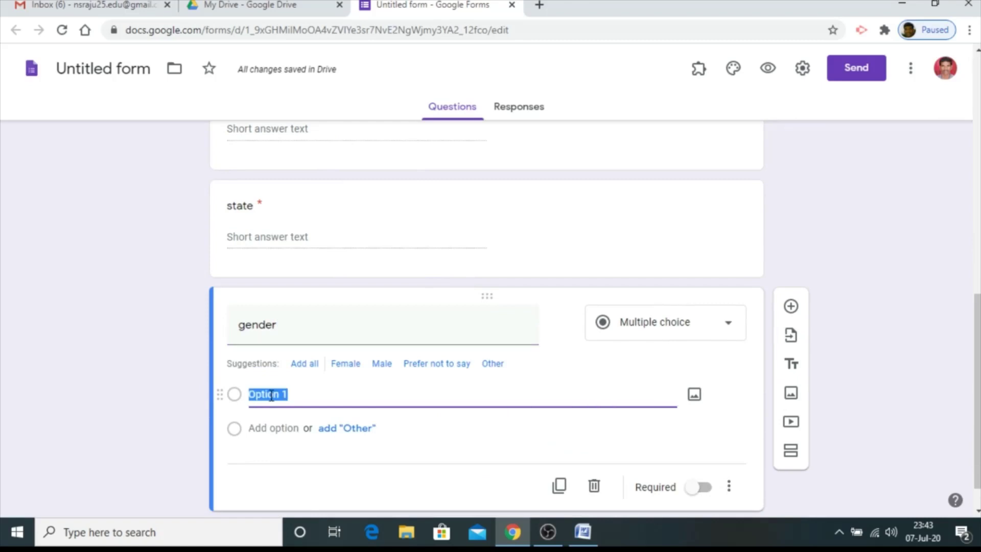
type("male")
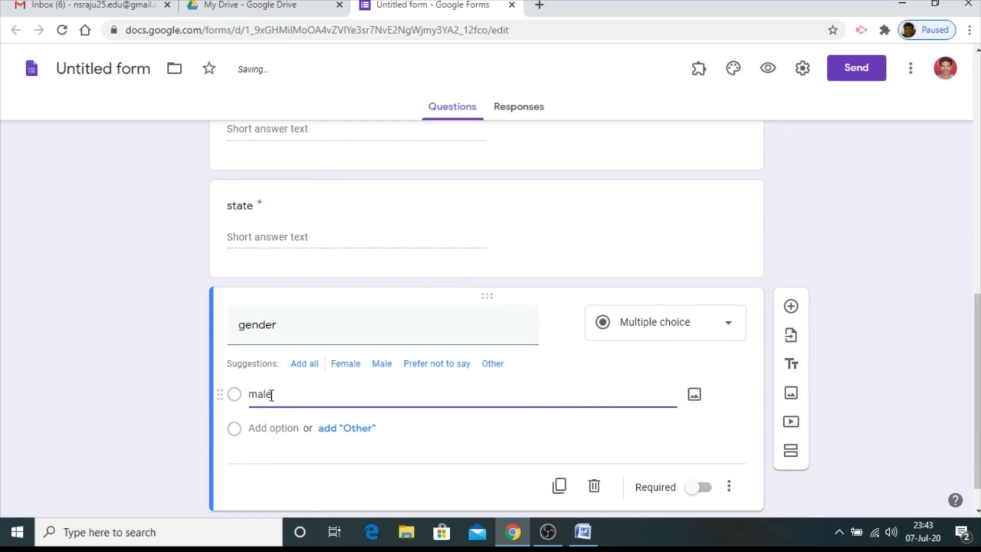
left_click(270, 428)
type("f")
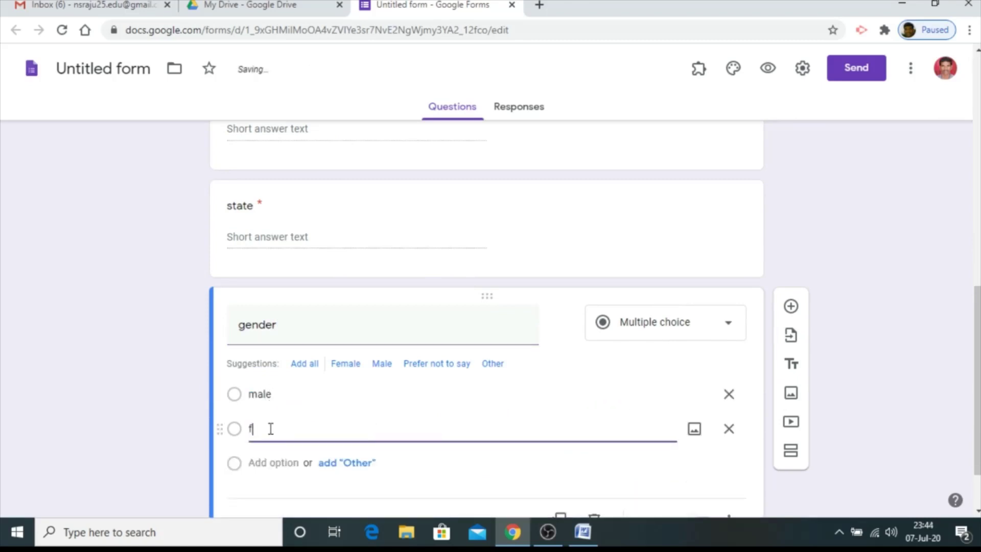
type("emale")
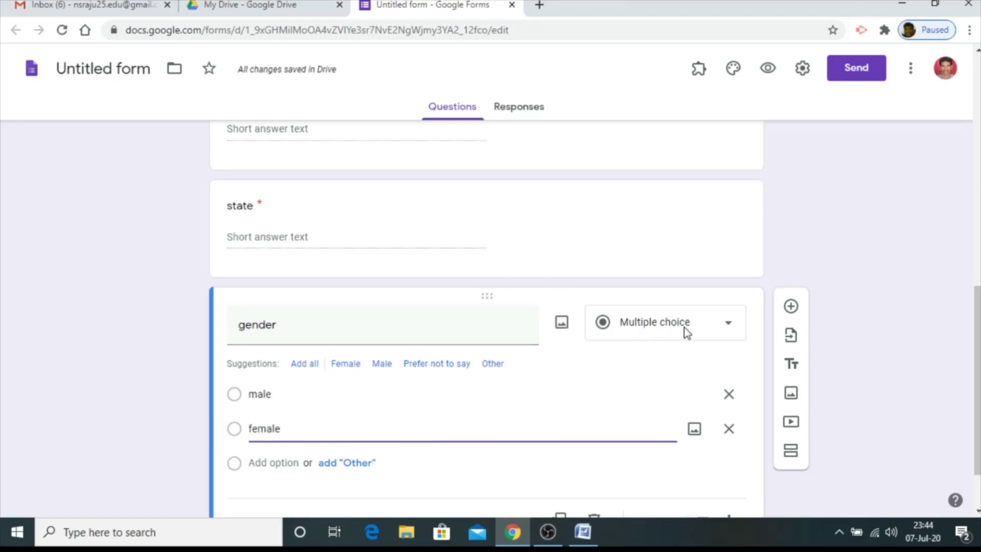
scroll(646, 424, "down", 2)
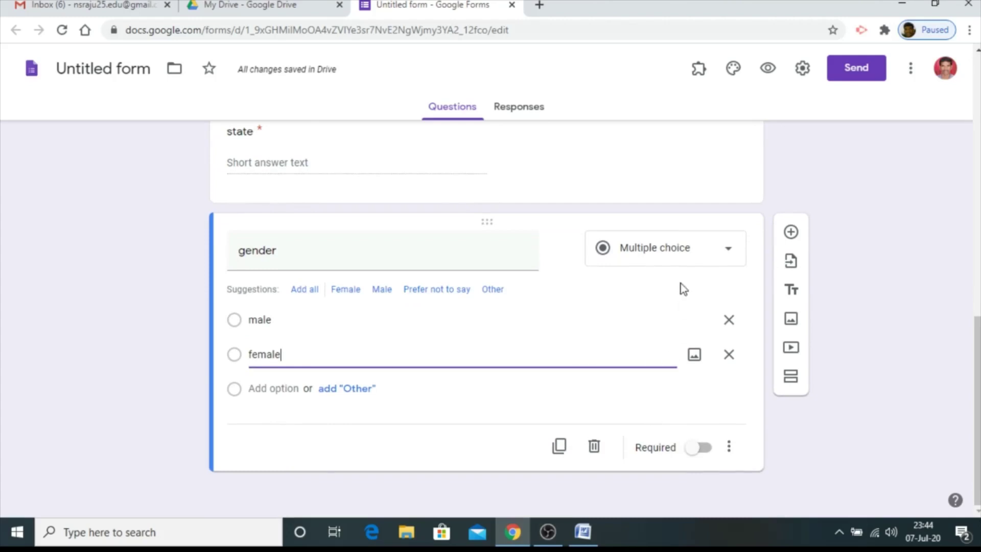
left_click(726, 250)
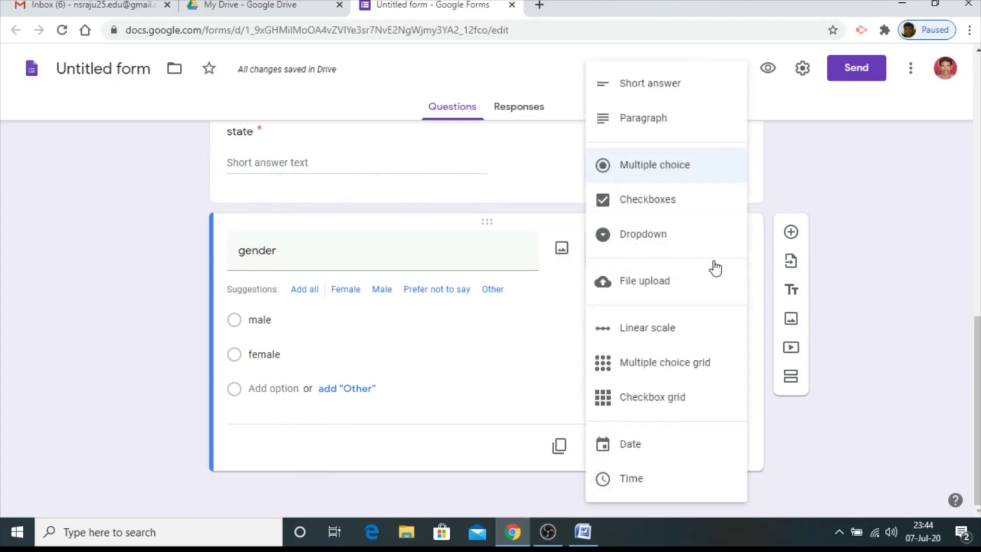
left_click(646, 169)
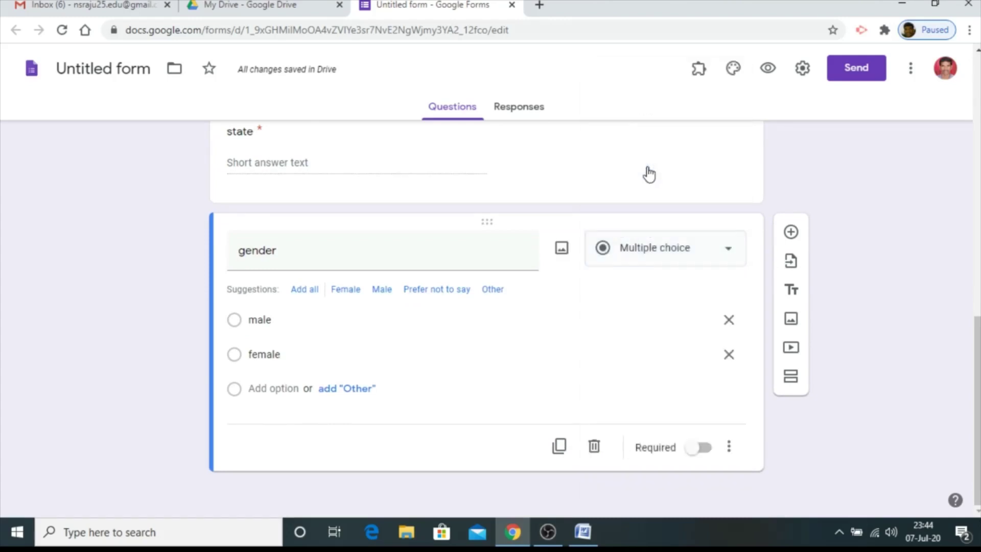
left_click(704, 448)
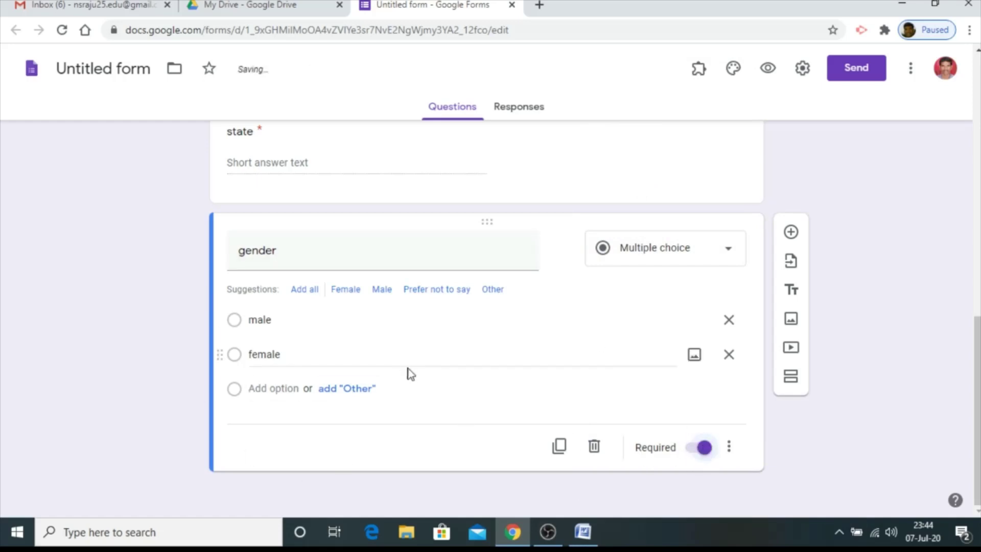
scroll(431, 368, "up", 12)
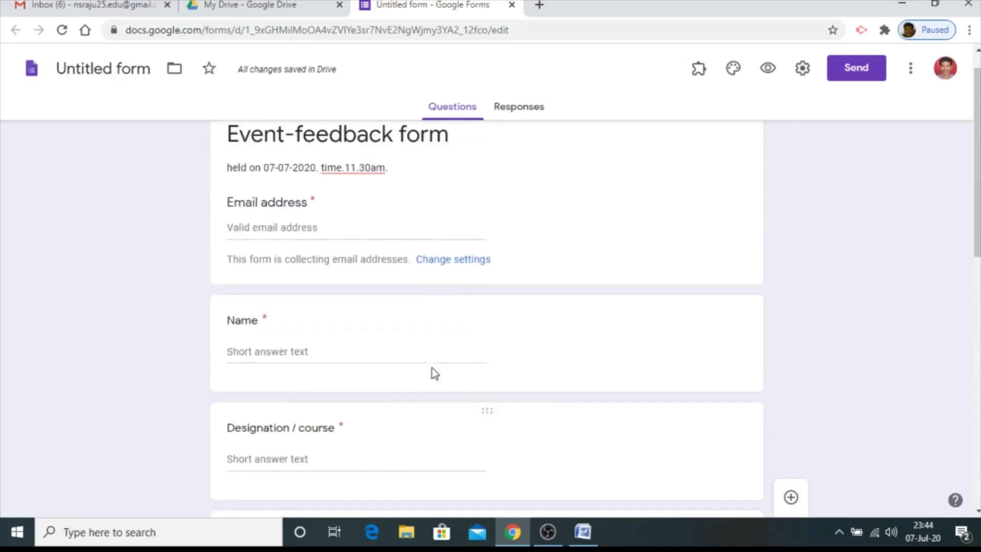
scroll(431, 372, "down", 12)
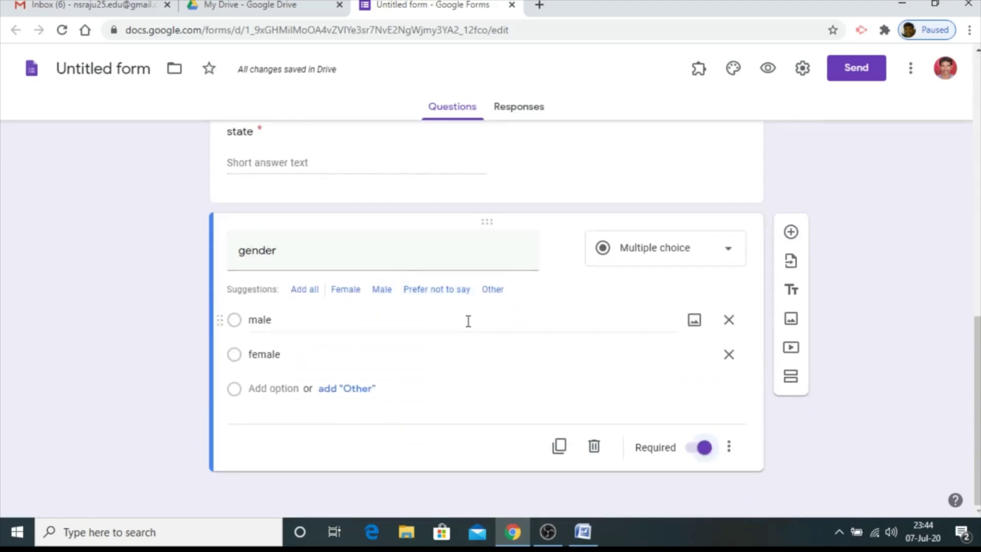
Add a new section titled 'feedback' after the gender question, with a blank question inside it
left_click(791, 377)
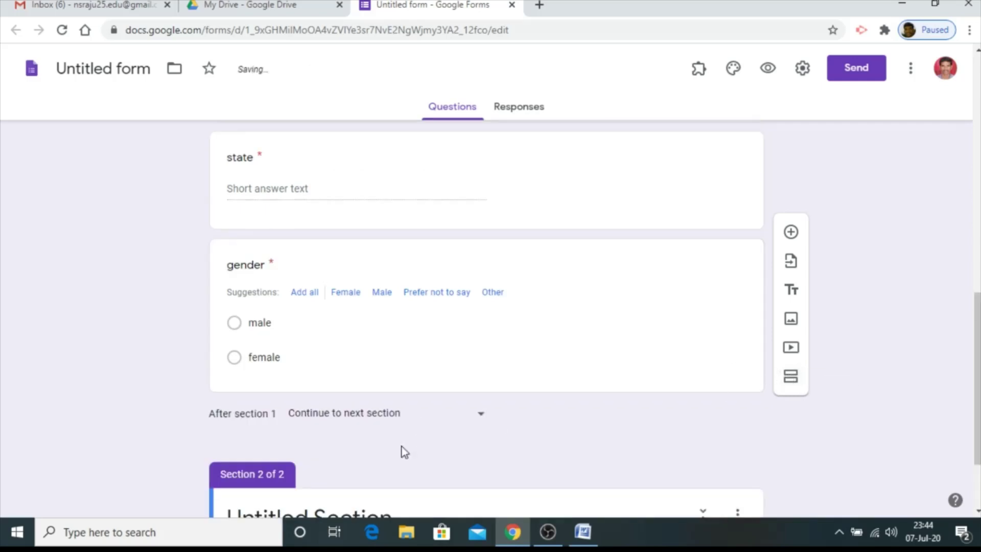
scroll(519, 307, "up", 5)
scroll(517, 285, "up", 8)
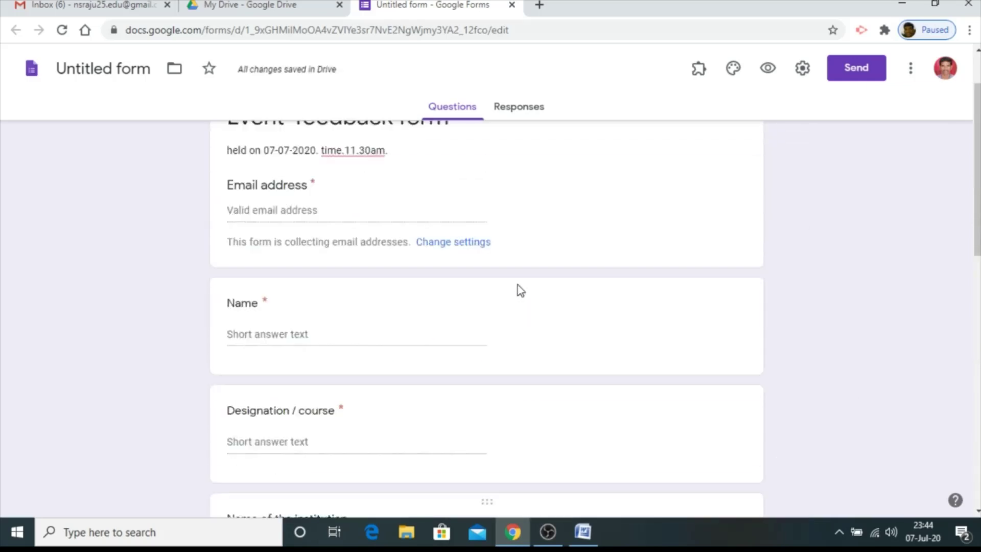
scroll(517, 285, "down", 7)
scroll(517, 284, "down", 8)
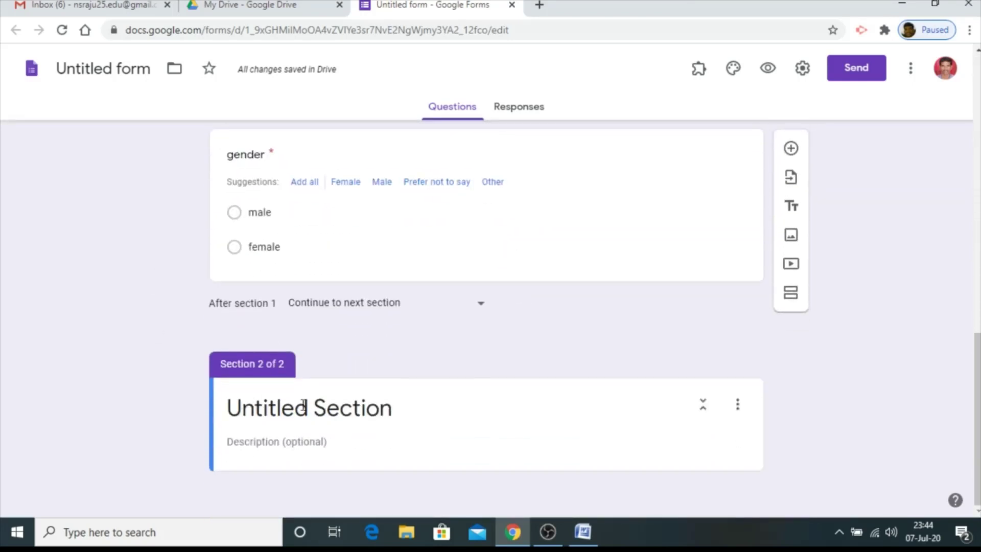
left_click(295, 408)
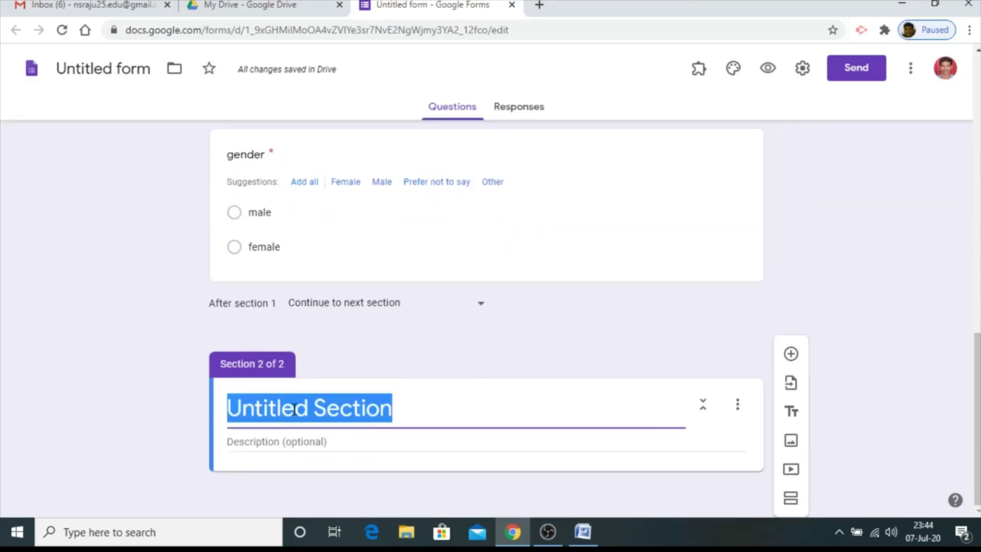
type("fedd")
key("BackSpace")
key("BackSpace")
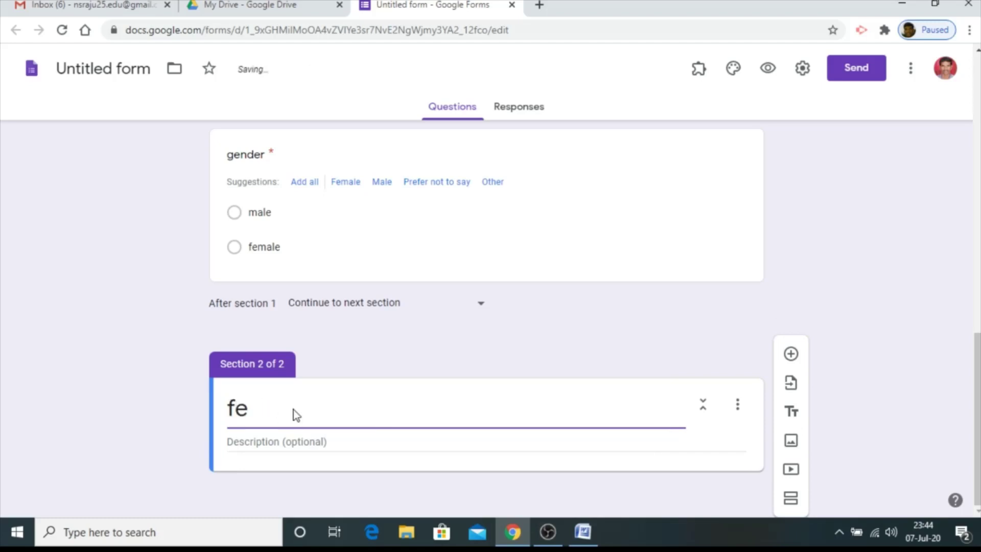
type("edback")
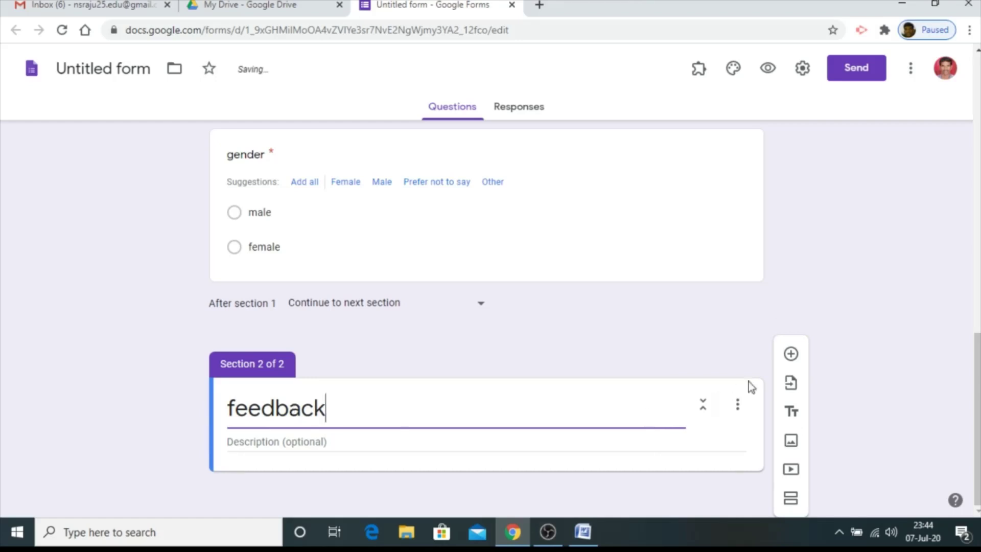
left_click(791, 356)
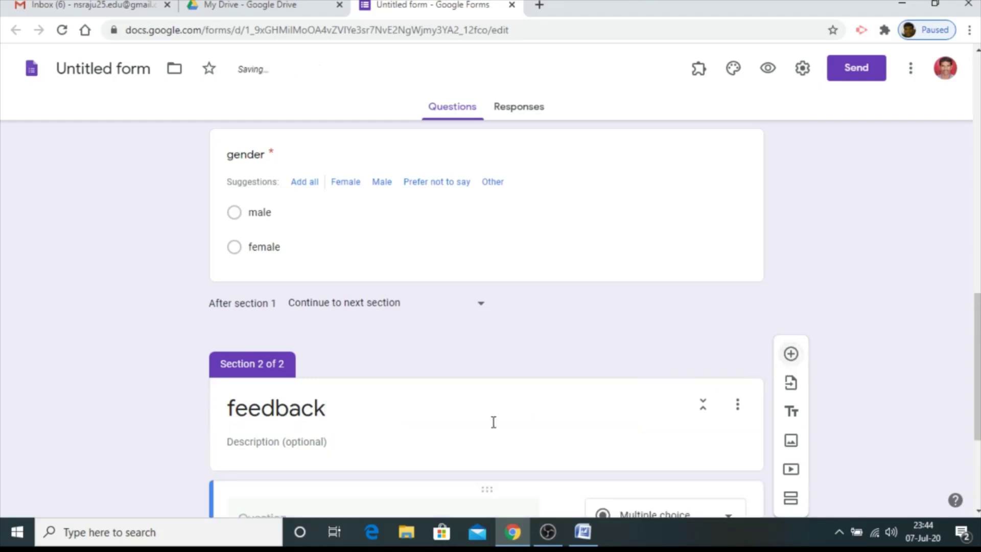
Paste 'Rate the topic of this workshop session' from the Word document as the question
left_click(583, 532)
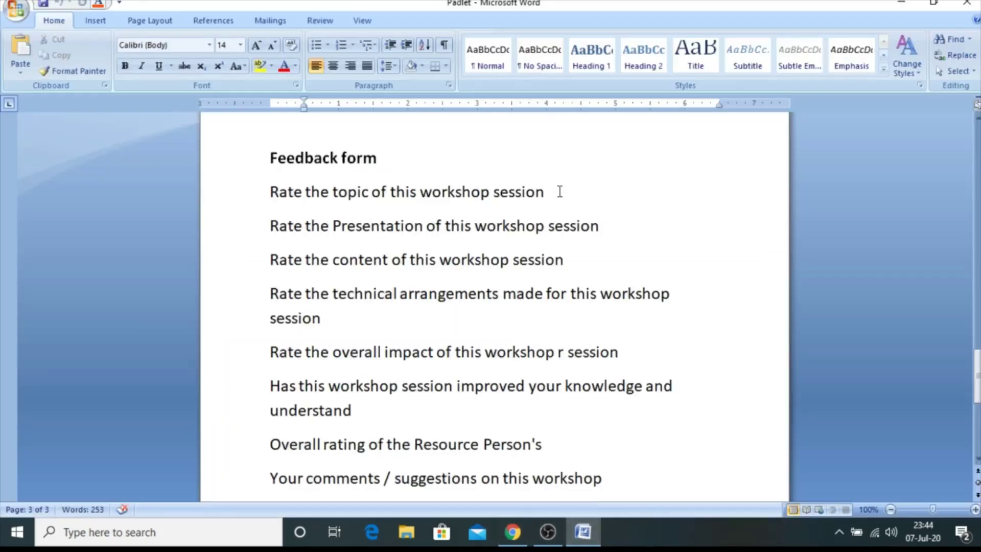
left_click_drag(549, 193, 282, 197)
key("ctrl+c")
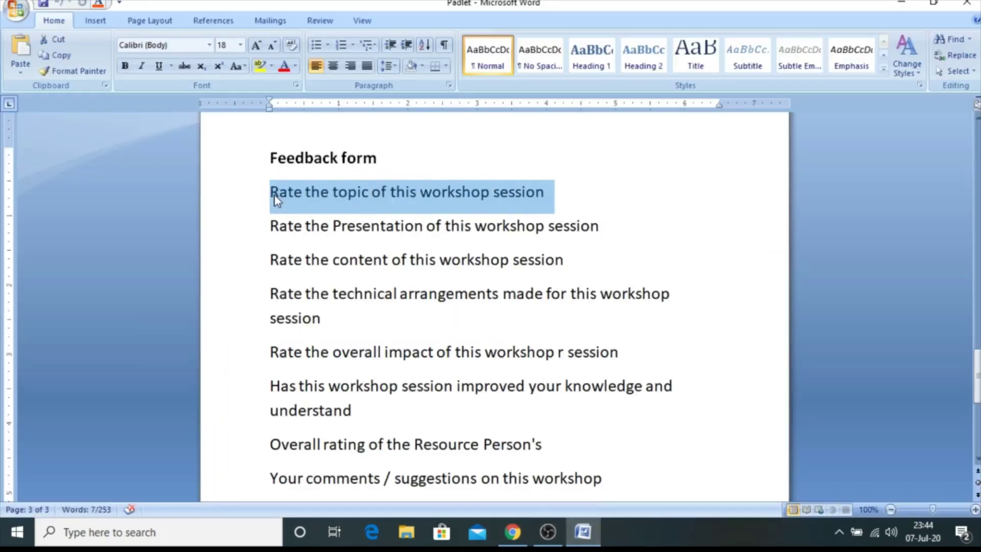
left_click(512, 532)
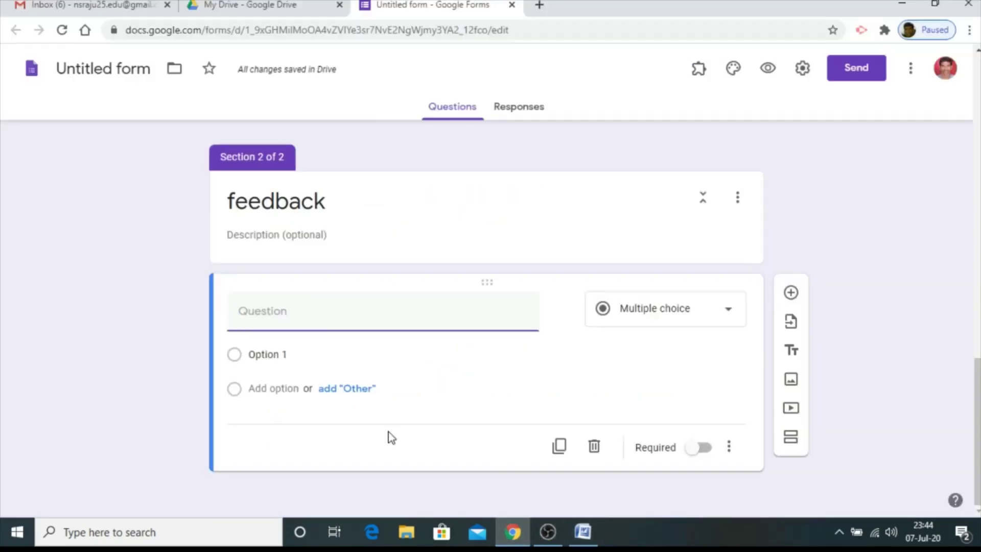
key("ctrl+v")
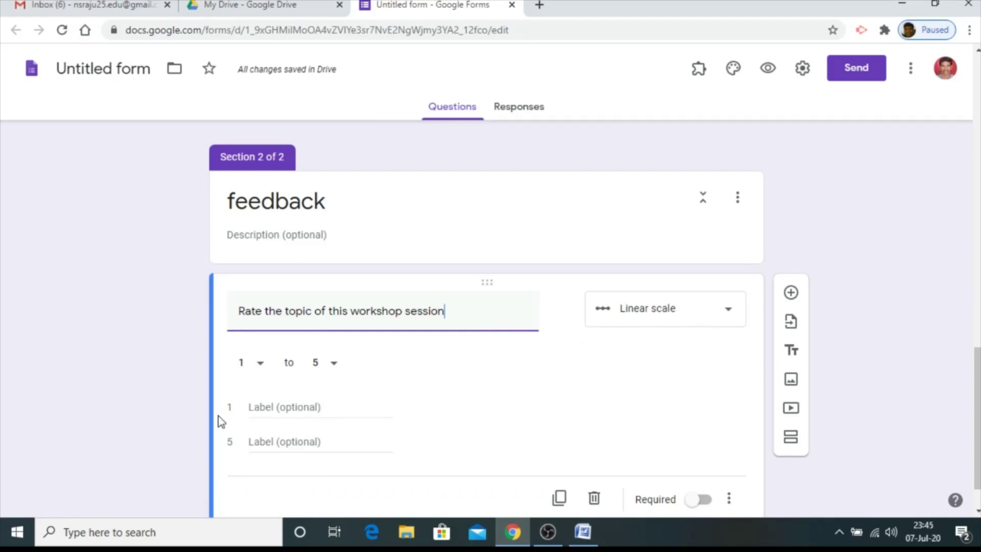
Label the 1–5 scale 'poor' to 'excellent', make it required, and add another question
left_click(274, 406)
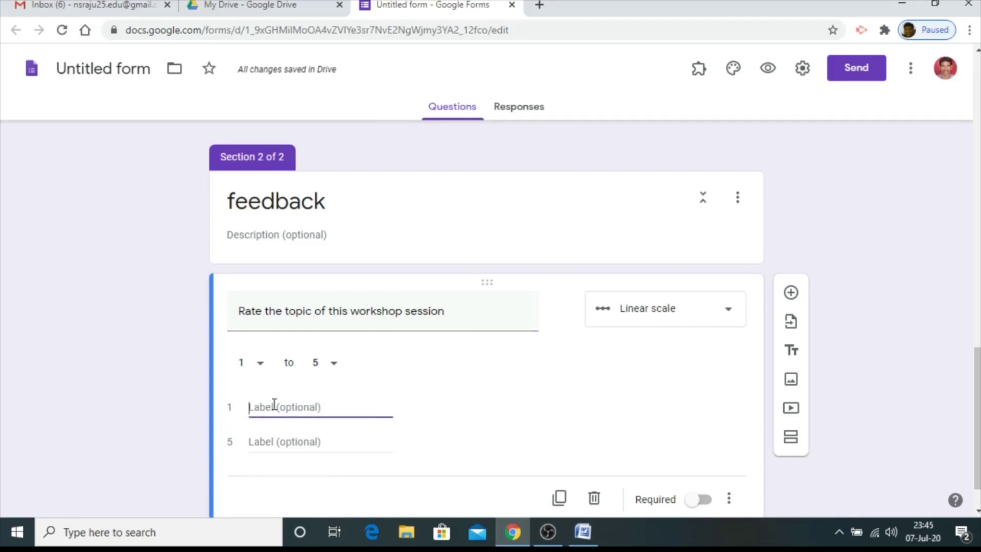
type("poor")
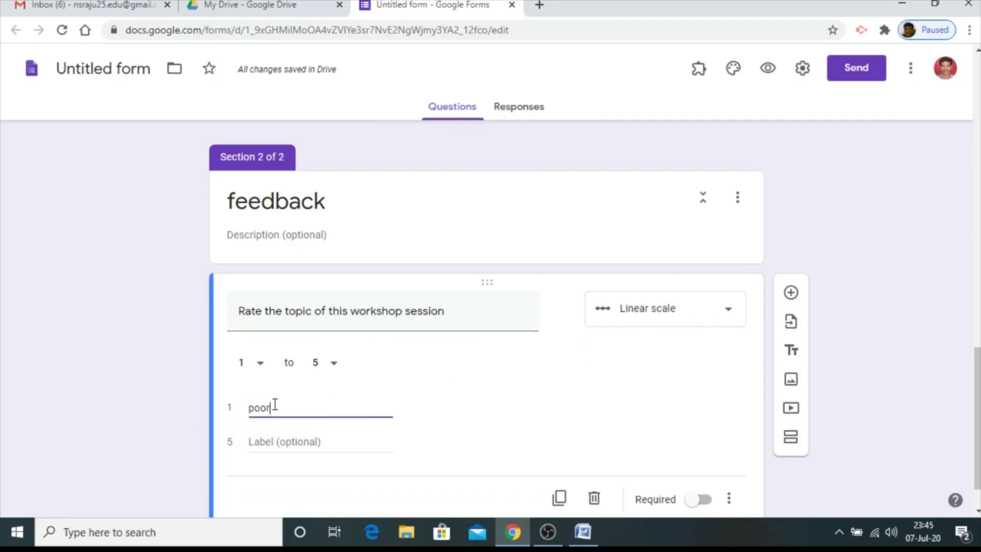
left_click(278, 442)
type("e")
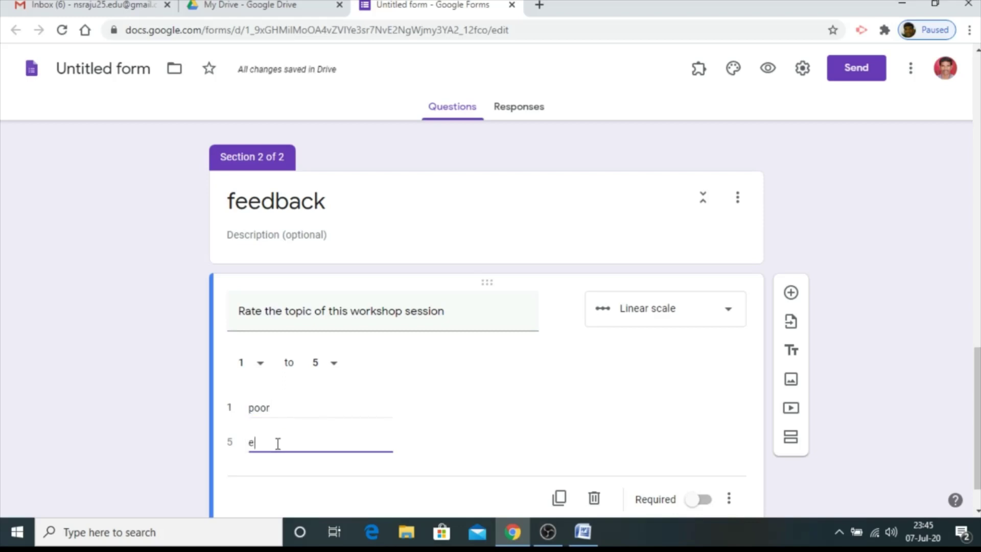
type("xcellent")
left_click(704, 499)
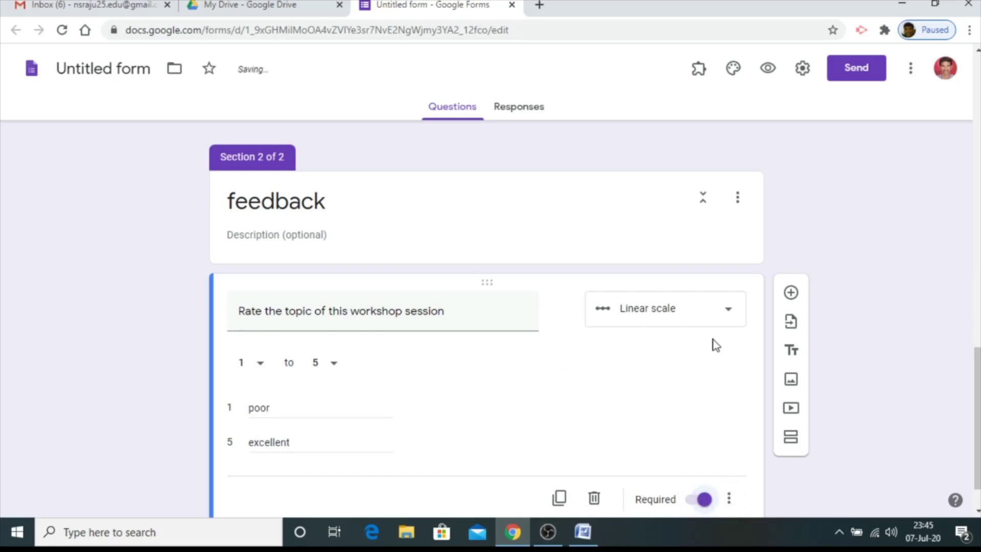
scroll(713, 340, "down", 1)
left_click(791, 241)
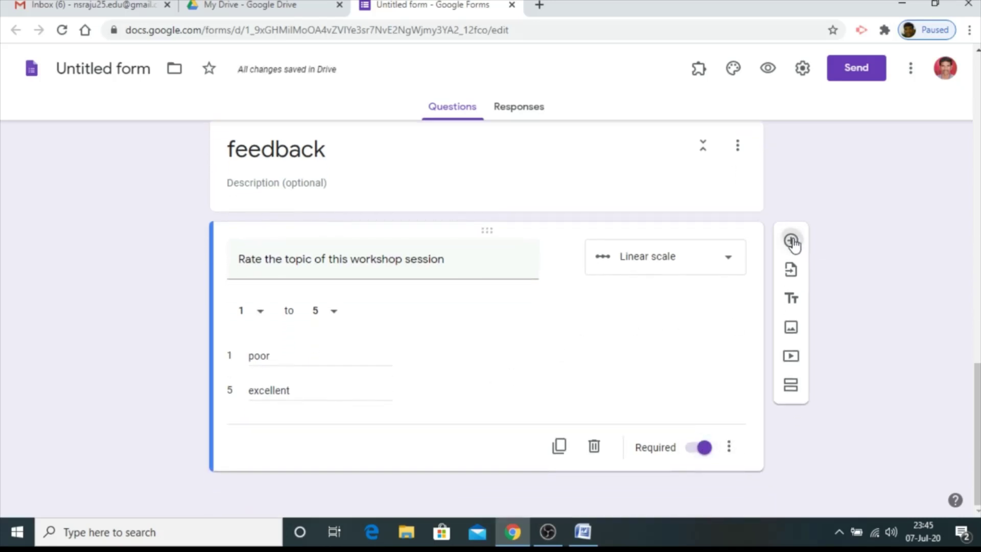
left_click(583, 532)
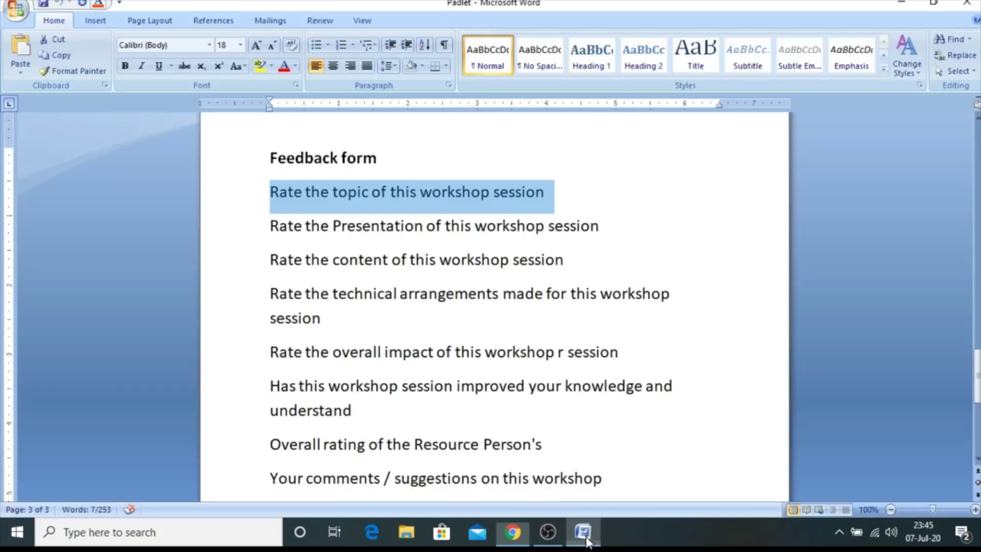
Paste 'Rate the Presentation of this workshop session' from Word as a Checkboxes question
left_click_drag(598, 226, 294, 235)
key("ctrl+c")
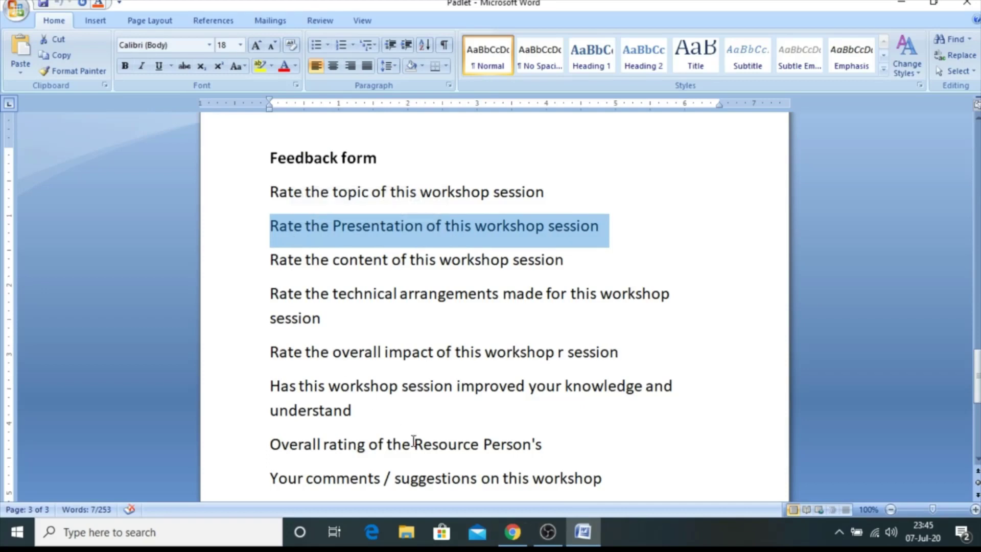
left_click(512, 532)
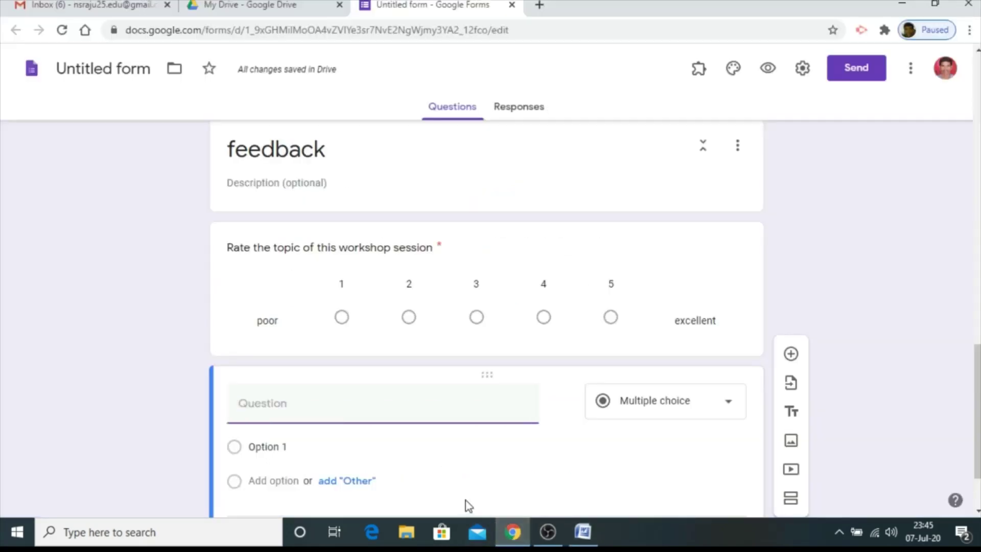
key("ctrl+v")
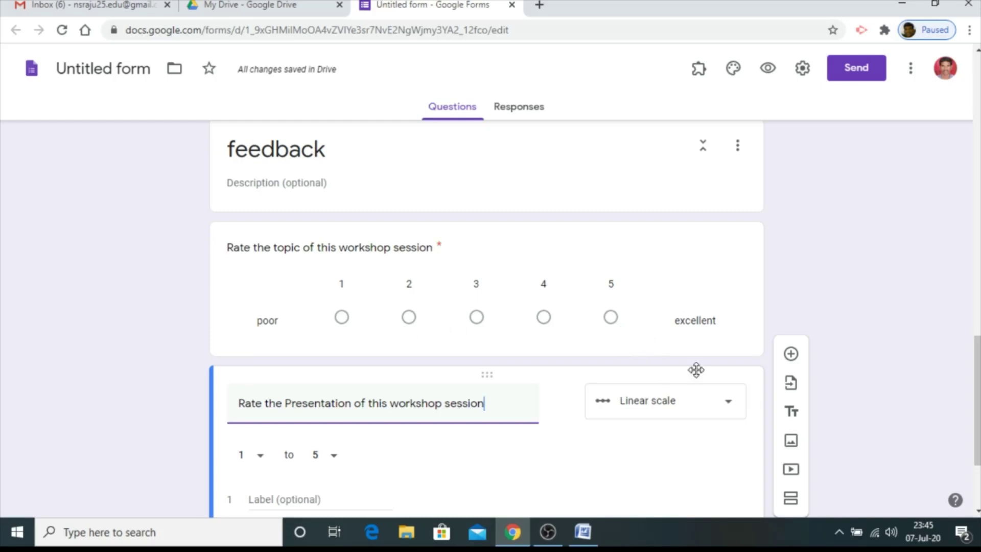
left_click(729, 413)
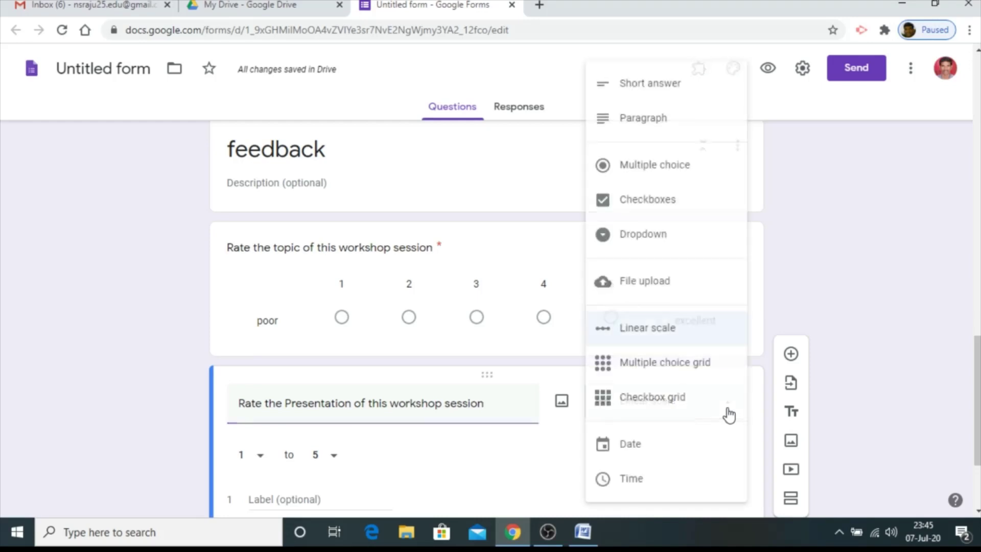
left_click(642, 204)
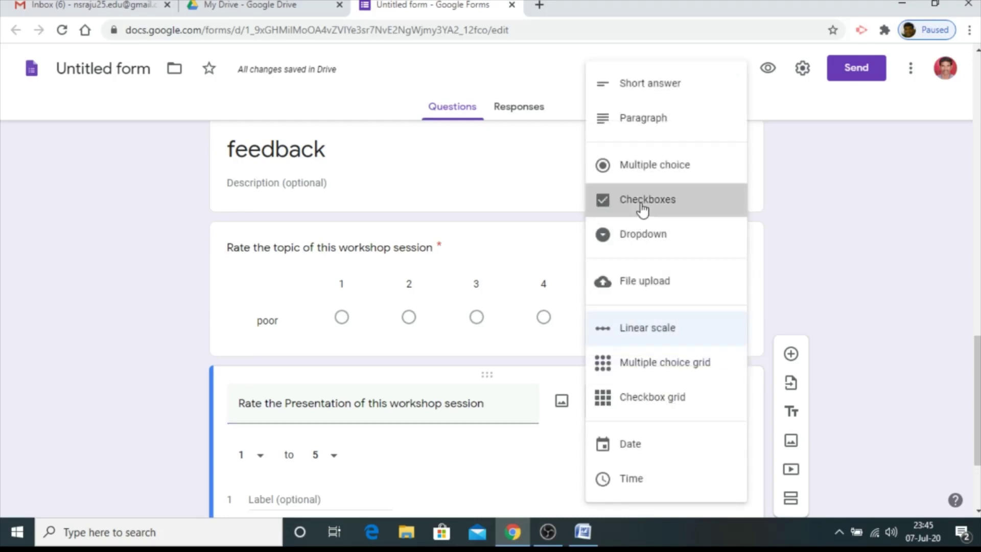
Give it the options agree, disagree, strongly agree and strongly disagree
left_click(277, 446)
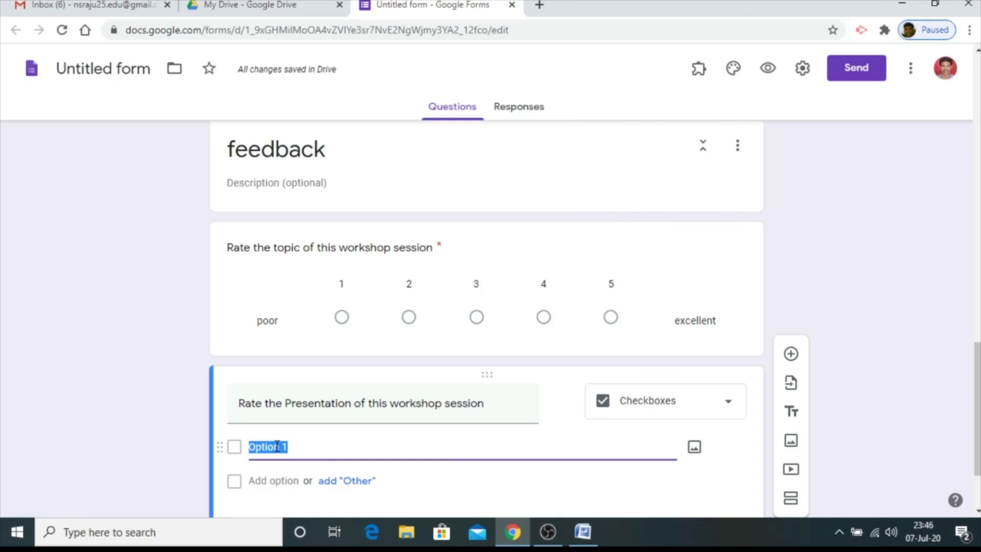
type("agree")
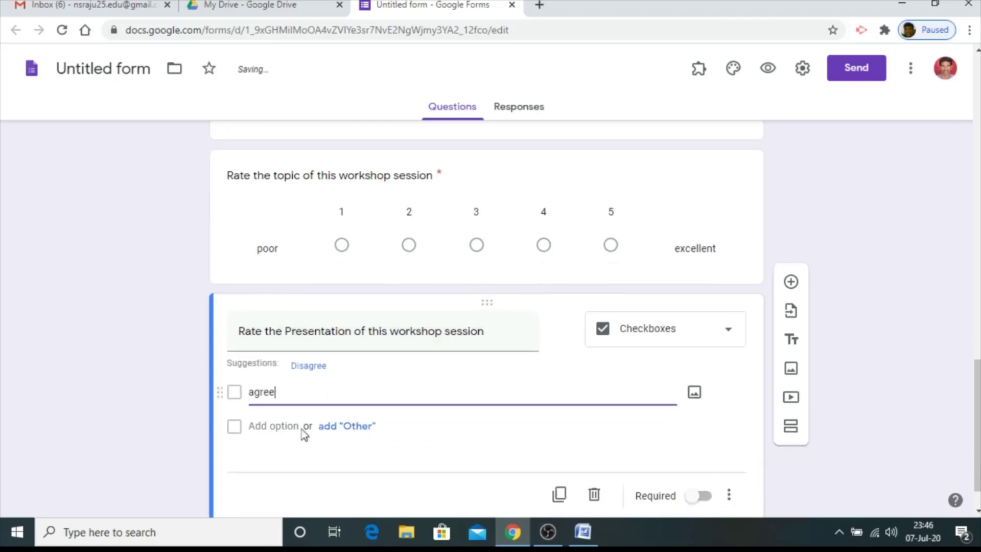
left_click(287, 426)
type("disagree")
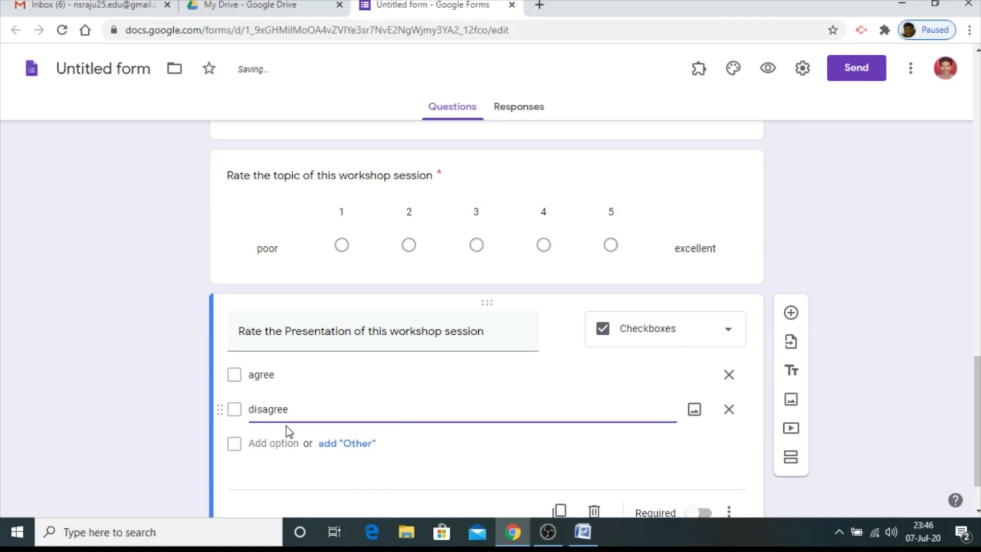
left_click(285, 450)
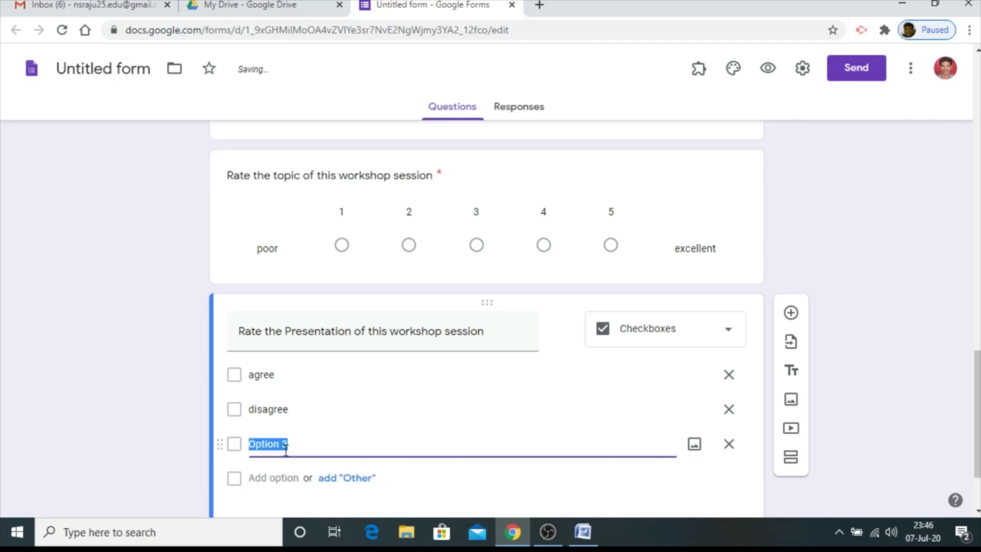
type("strong")
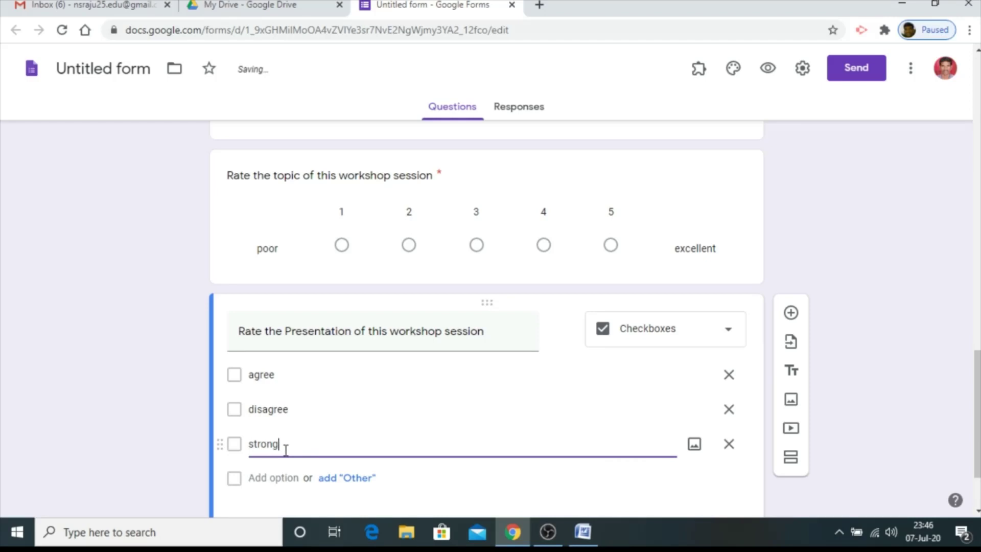
type("ly agree")
left_click(273, 480)
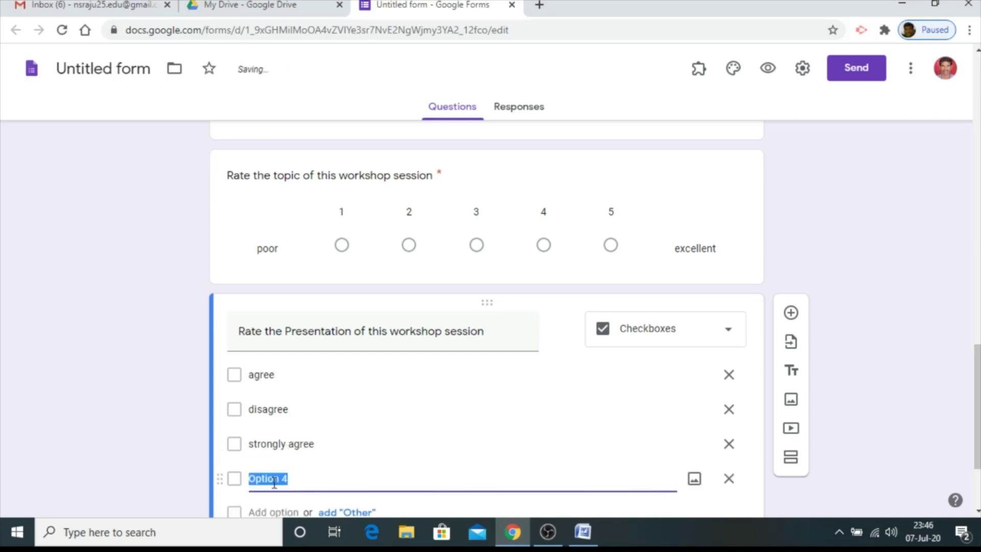
type("strongly")
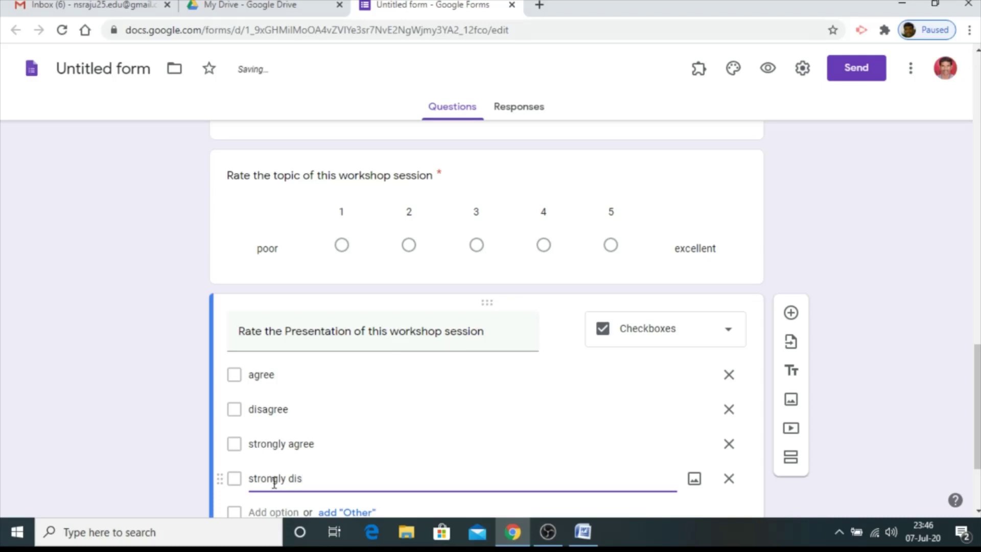
type(" disagree")
Make the Presentation question required and add a new blank question below it
scroll(439, 425, "down", 3)
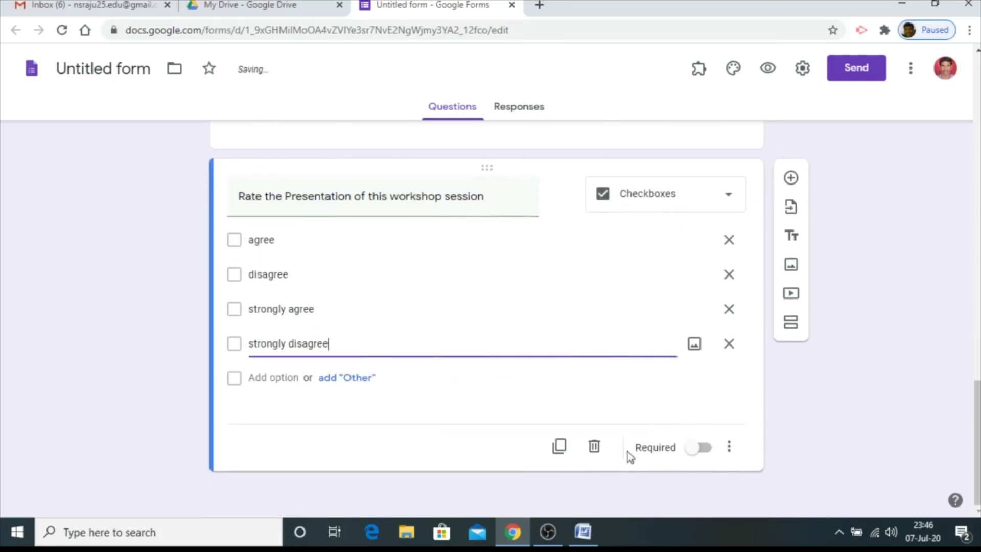
left_click(704, 448)
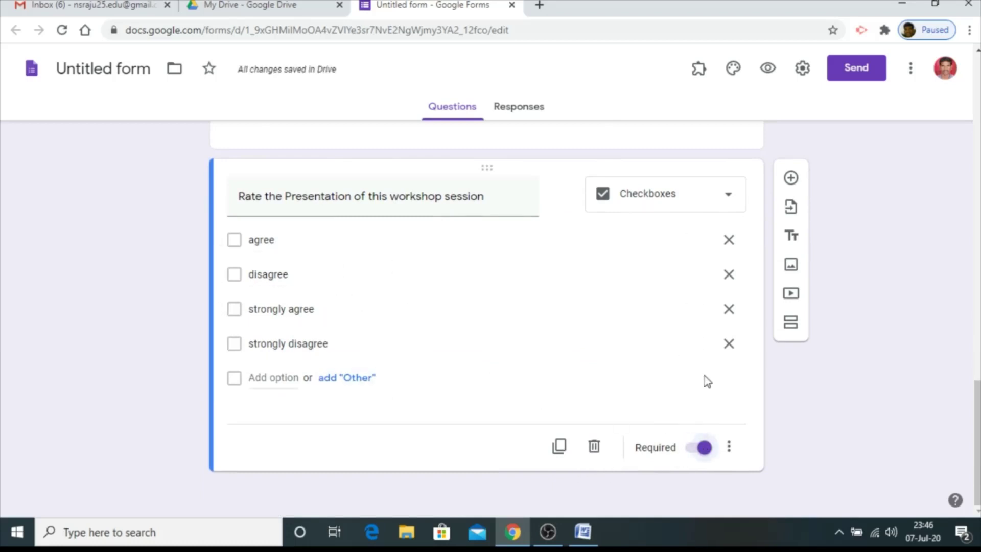
scroll(595, 360, "up", 2)
scroll(595, 361, "up", 1)
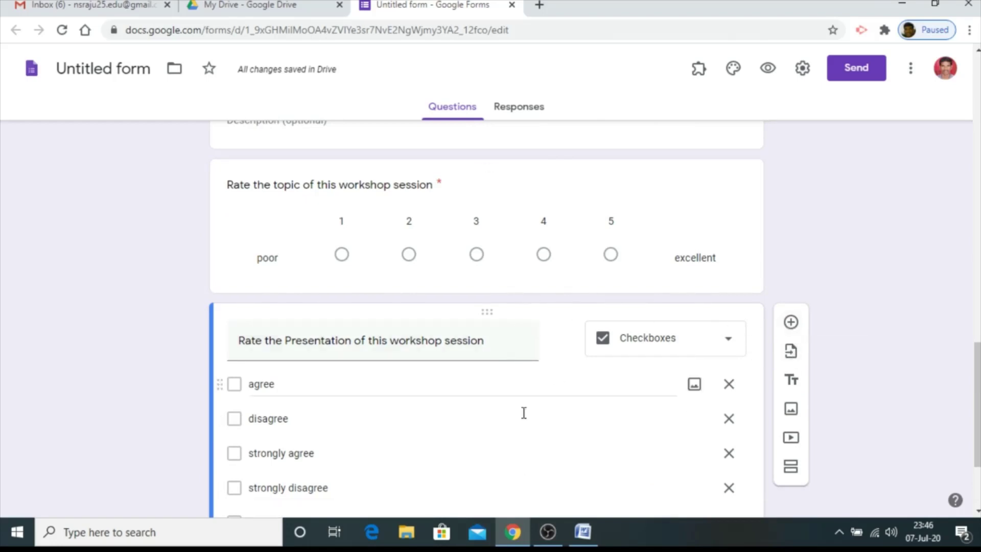
scroll(526, 384, "down", 1)
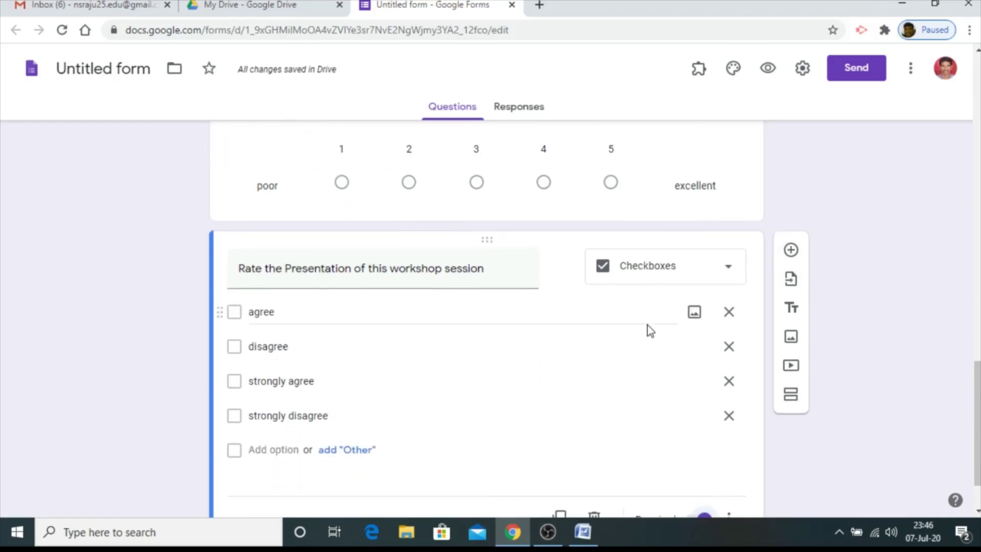
left_click(791, 251)
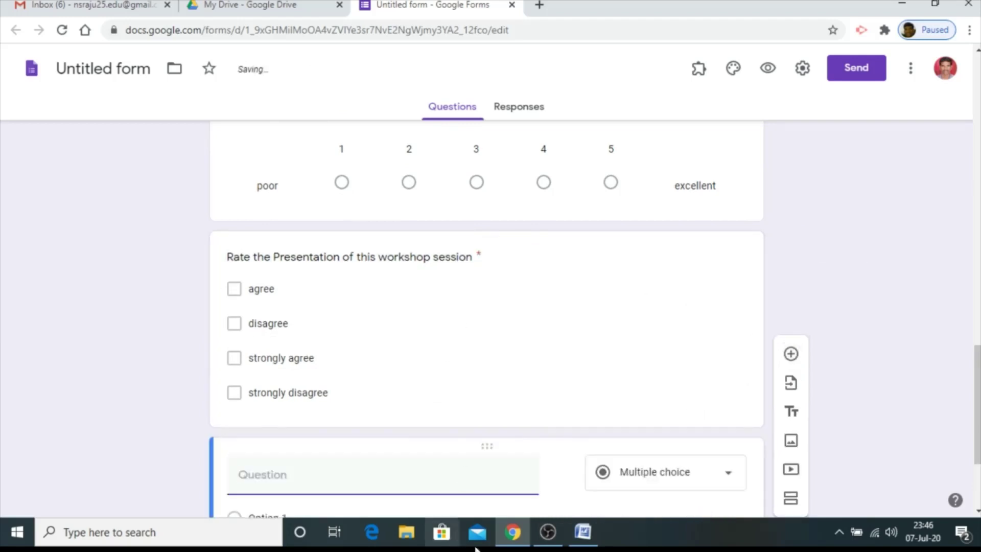
Copy 'Rate the content of this workshop session' from Word into the new question
left_click(582, 532)
left_click(576, 260)
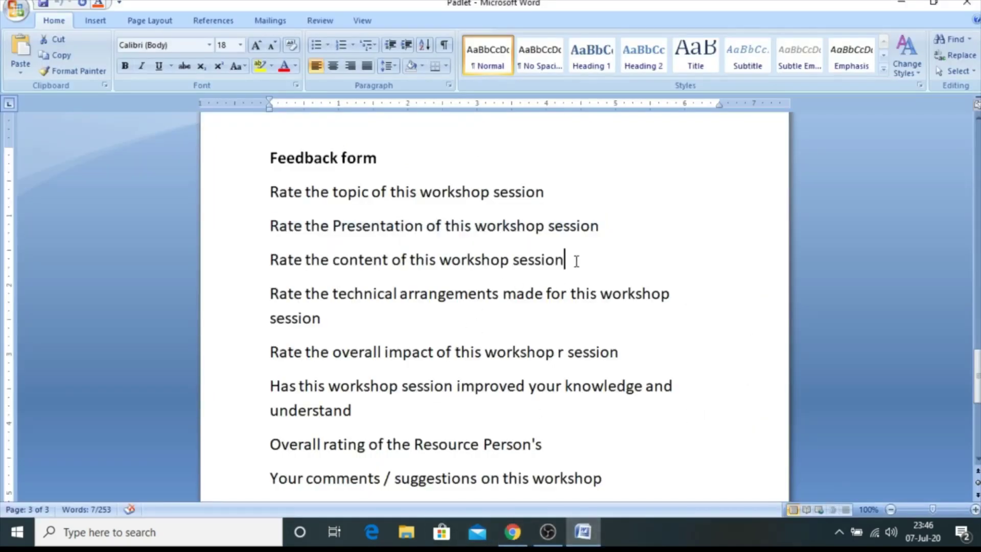
left_click_drag(576, 260, 263, 267)
key("ctrl+c")
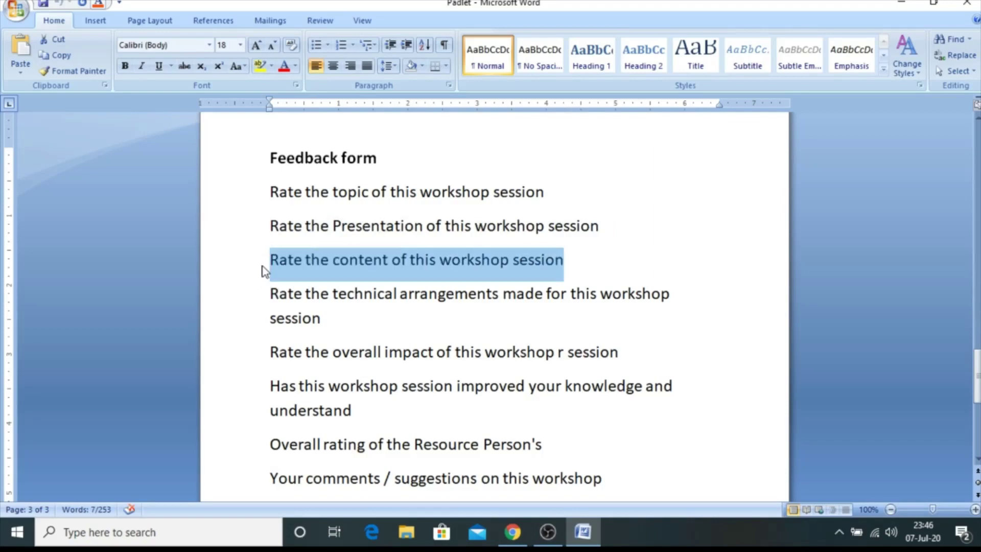
left_click(512, 532)
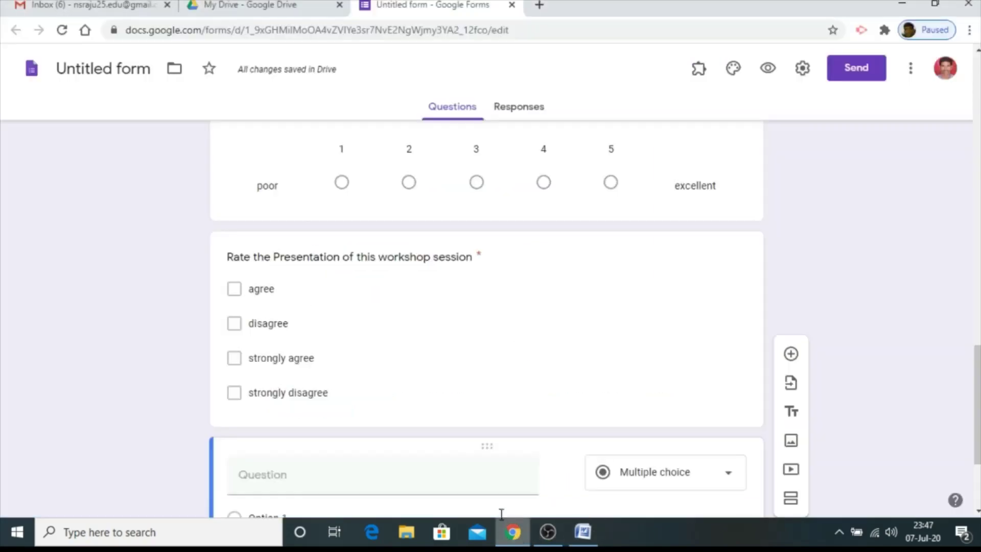
key("ctrl+v")
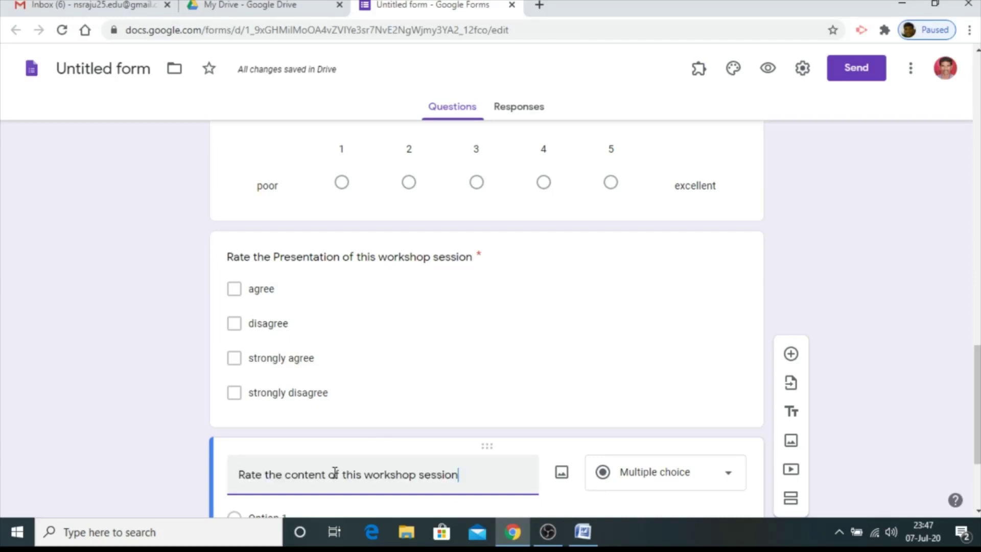
Label the 1–5 scale poor to excellent and make the question required
scroll(499, 385, "down", 3)
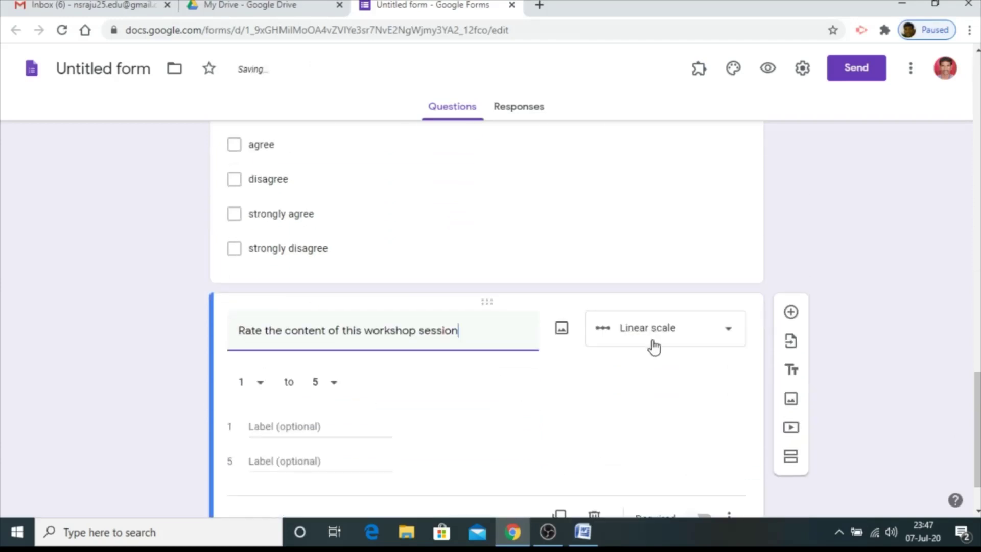
left_click(272, 428)
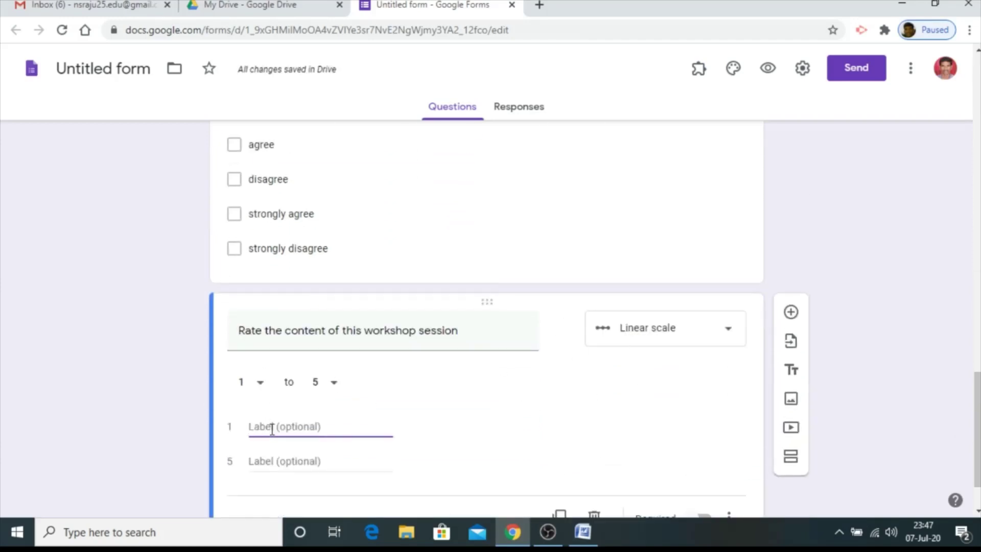
type("poor")
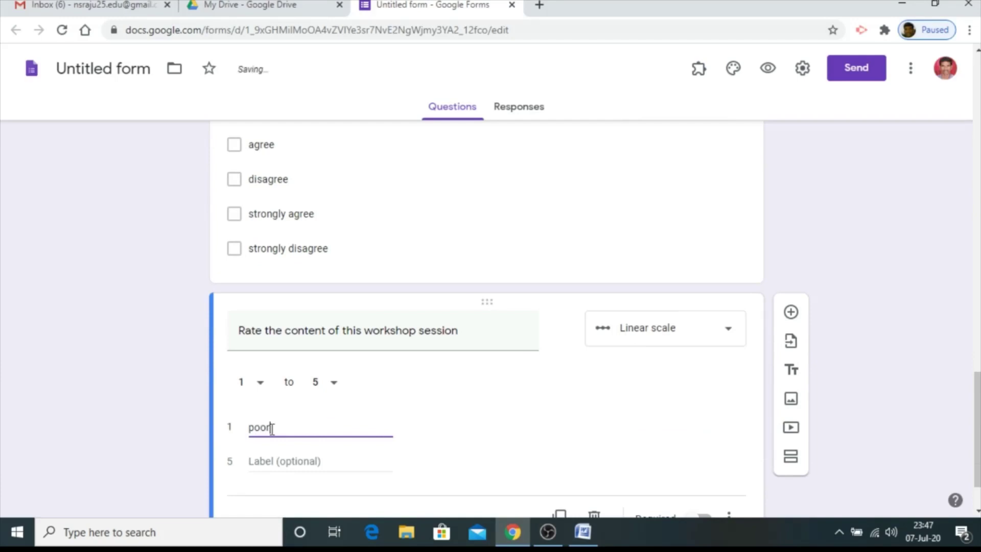
left_click(273, 452)
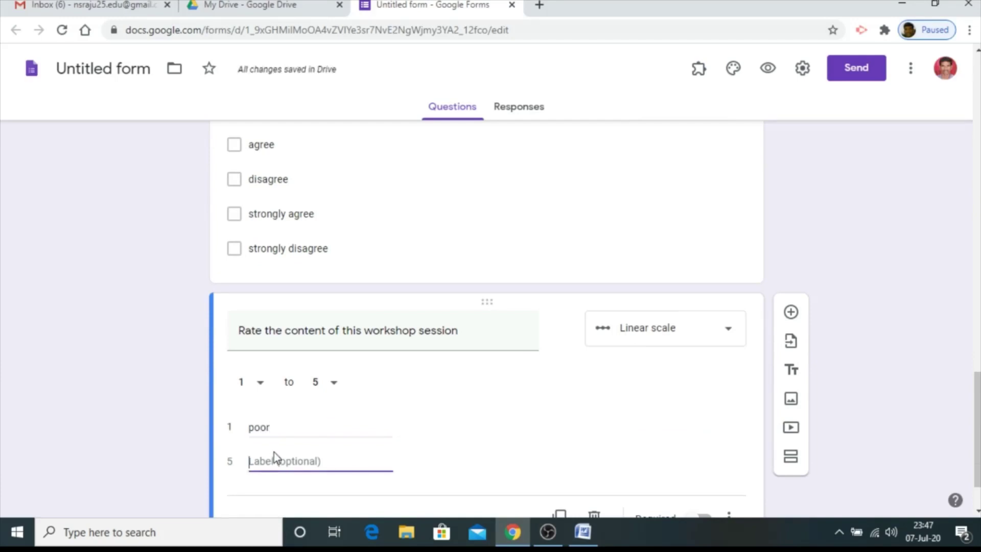
type("excellent")
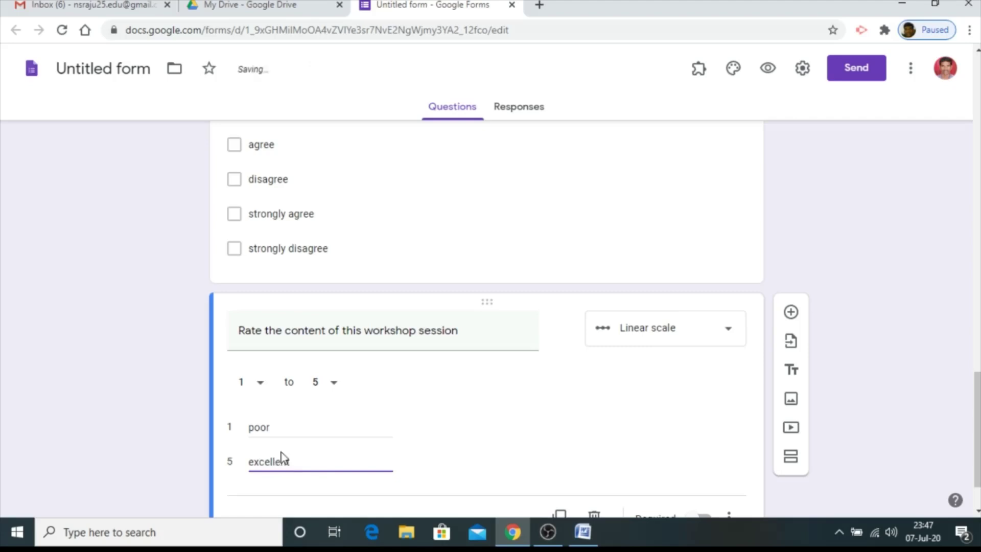
scroll(519, 399, "down", 2)
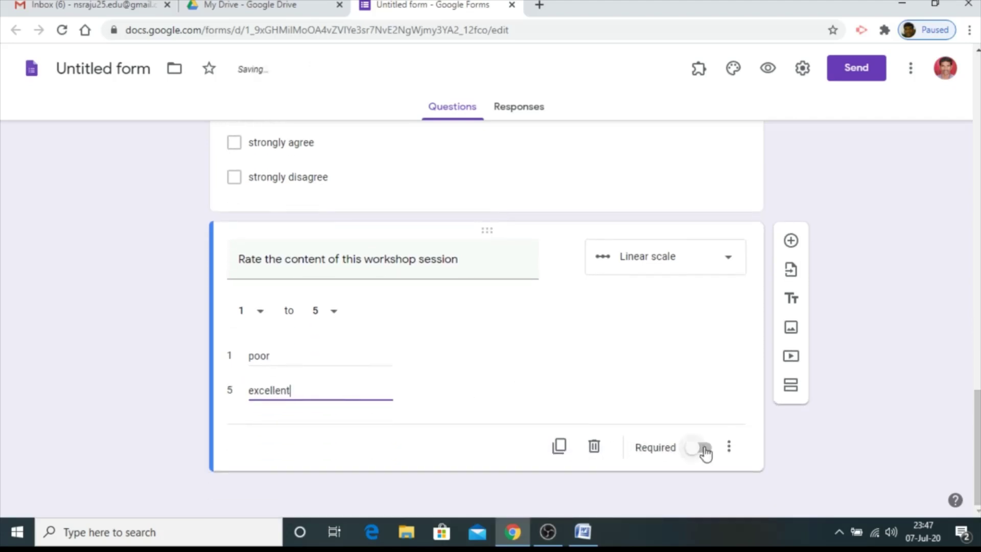
left_click(704, 450)
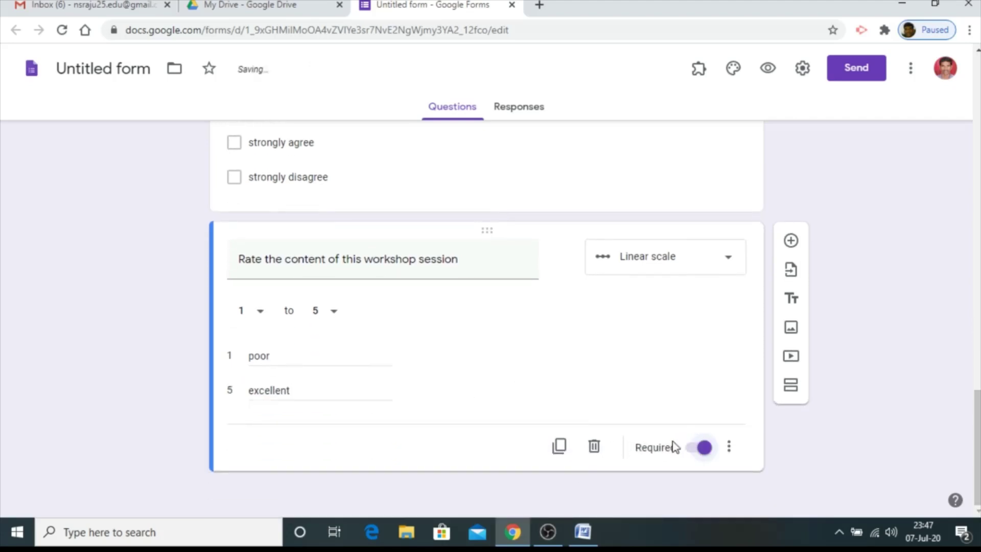
left_click(791, 241)
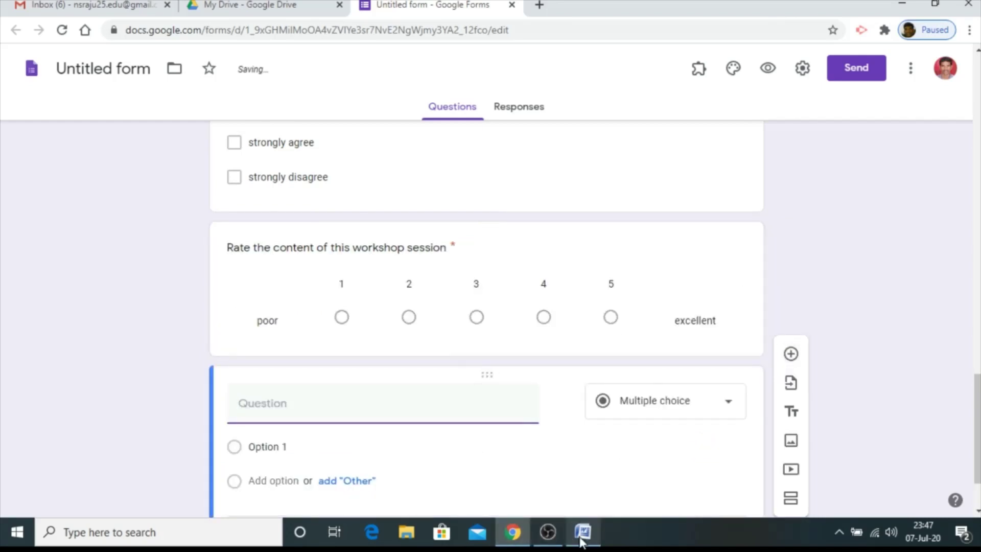
Paste 'Rate the technical arrangements made for this workshop session' from Word as the question
left_click(582, 531)
left_click_drag(366, 323, 251, 305)
key("ctrl+c")
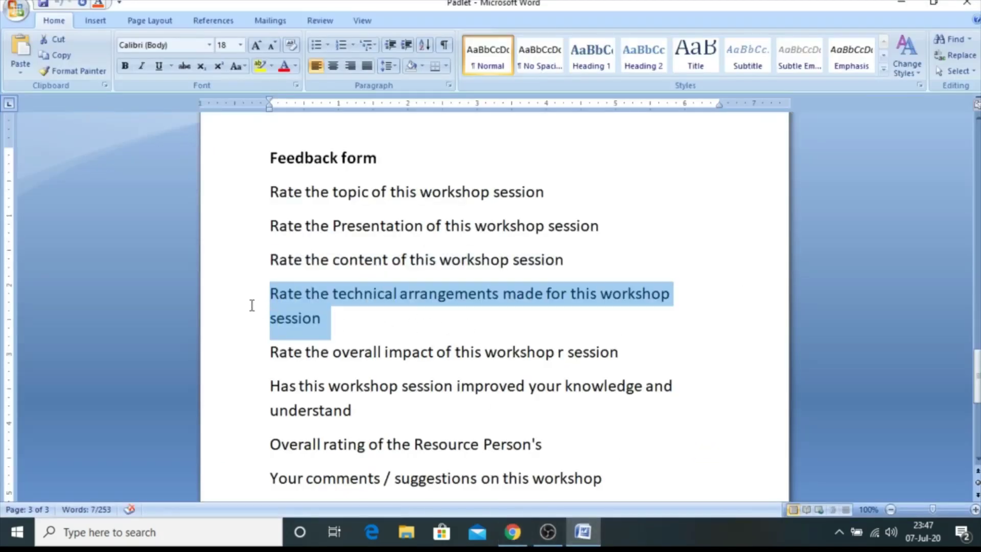
left_click(521, 535)
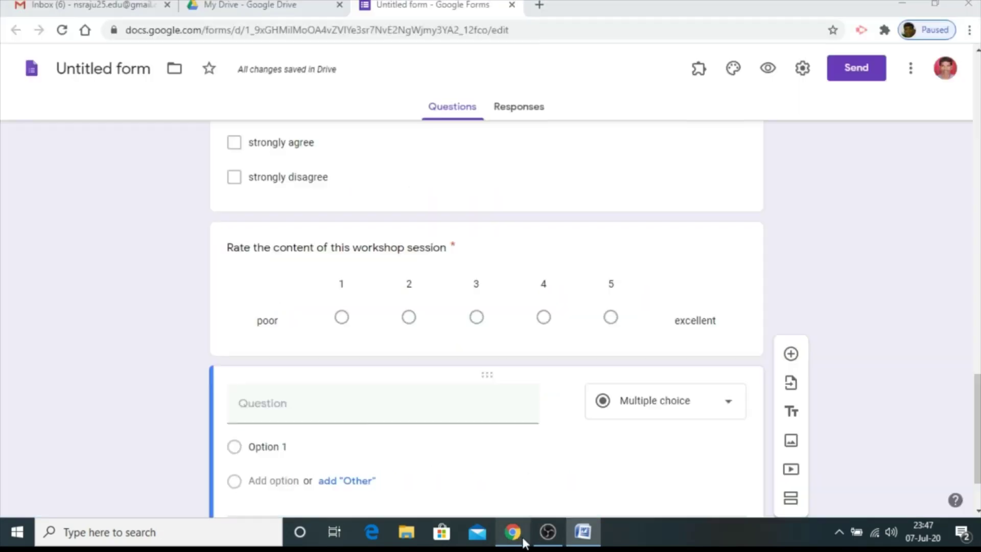
key("ctrl+v")
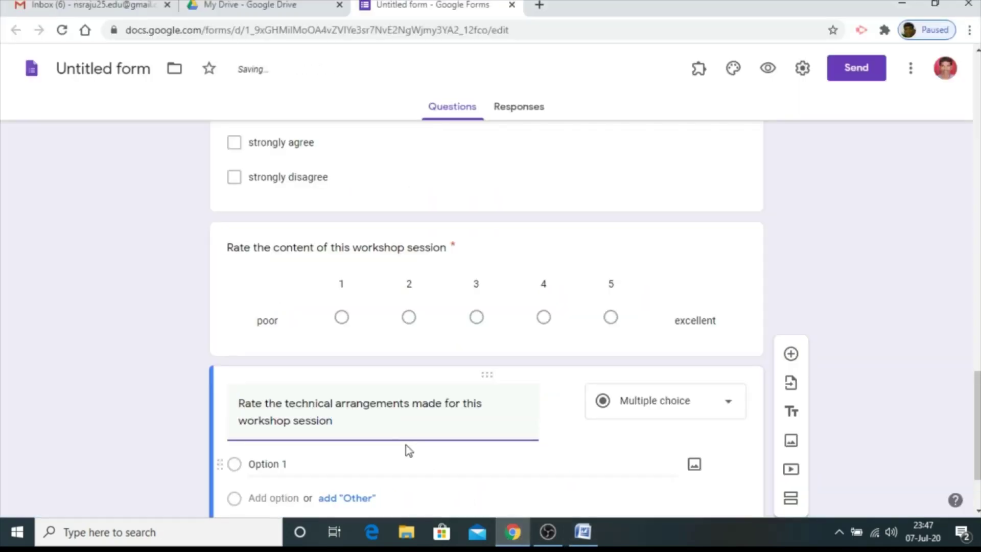
scroll(342, 427, "down", 2)
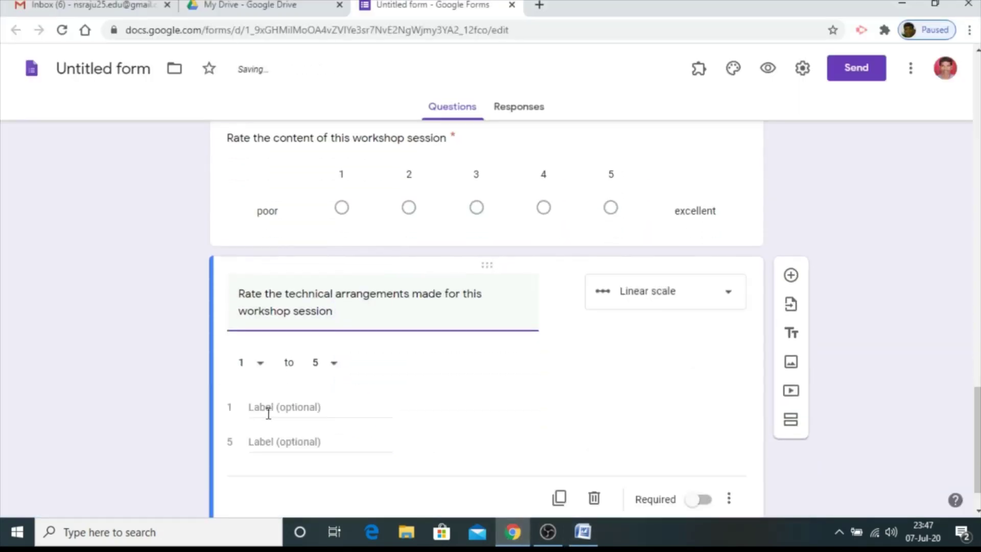
Keep it a linear scale labelled poor to excellent and make it required
left_click(267, 413)
type("p")
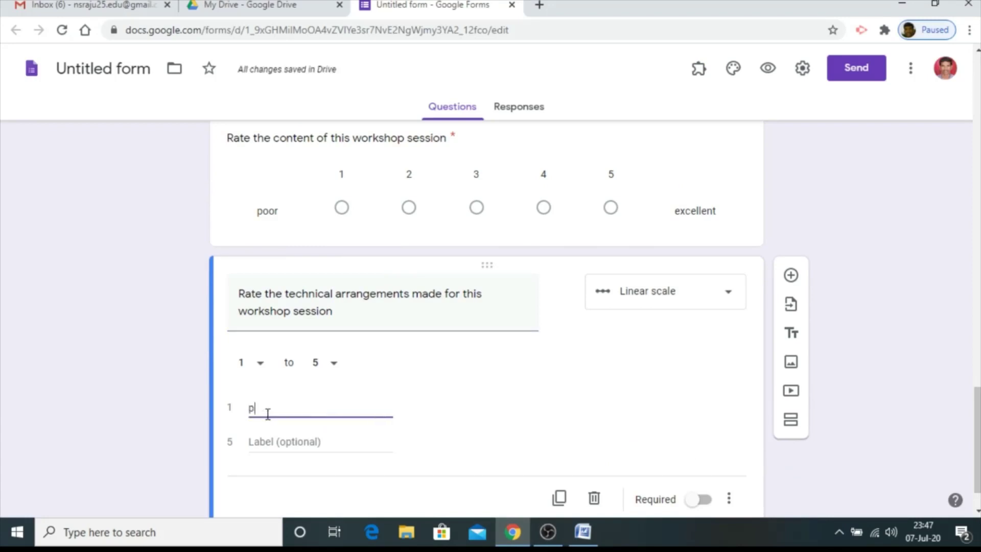
type("oor")
left_click(735, 300)
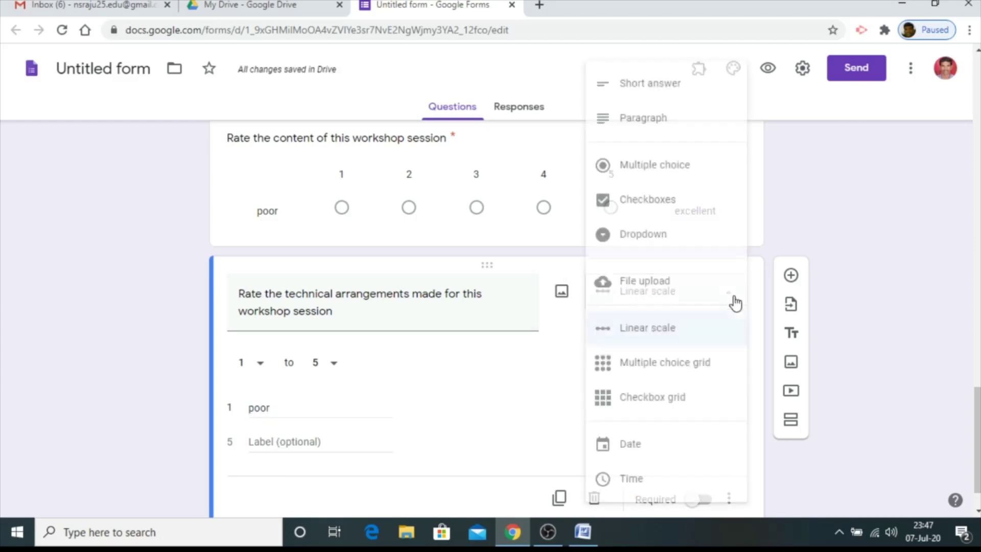
left_click(674, 338)
left_click(271, 443)
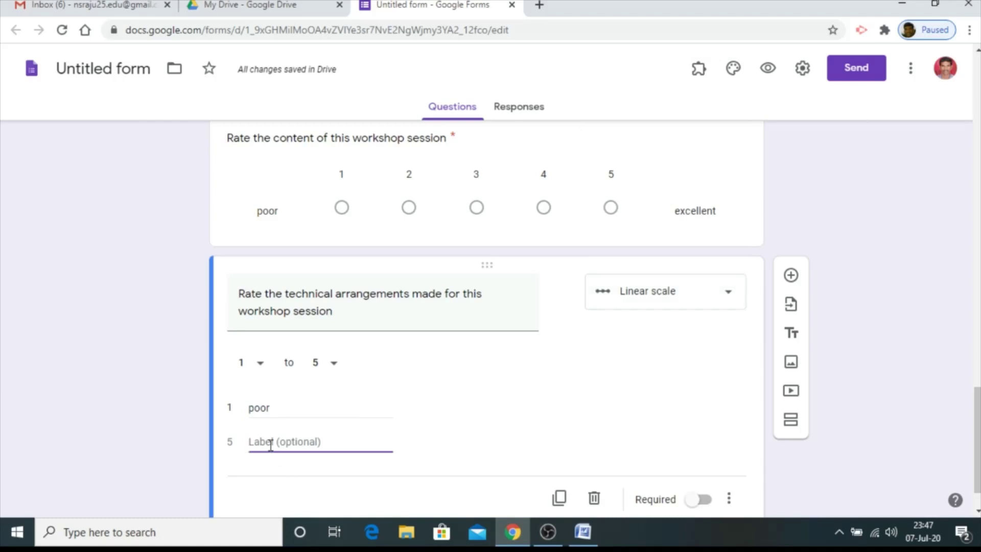
type("exce")
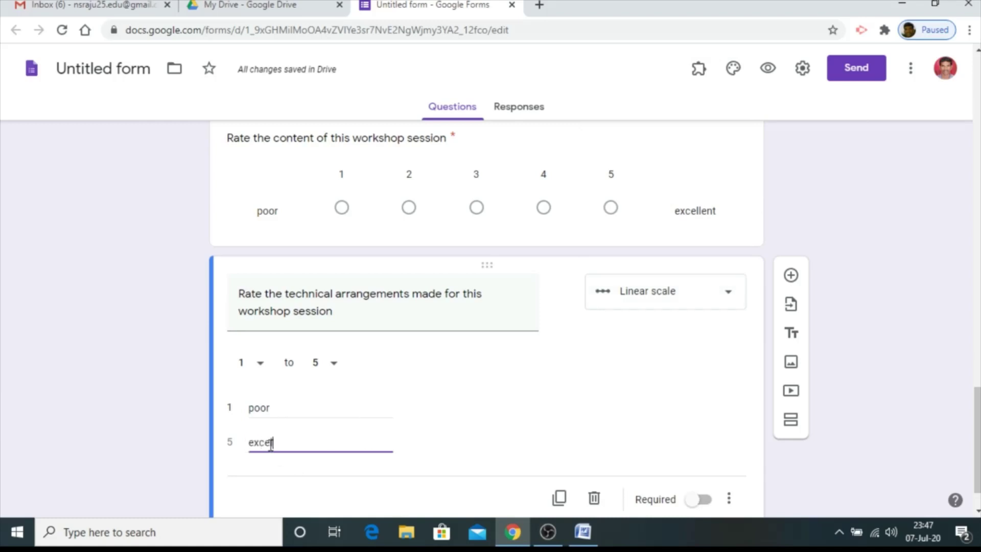
type("llent")
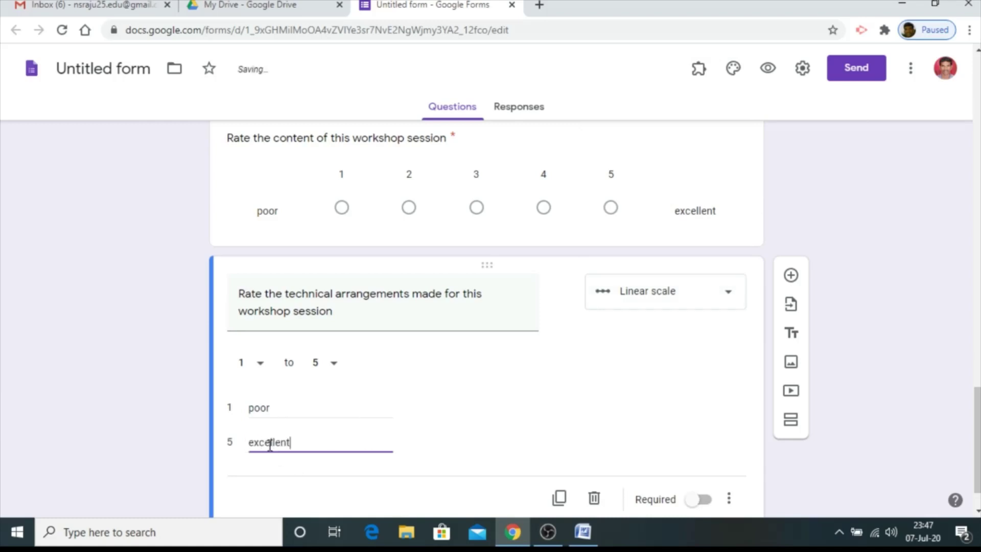
scroll(456, 424, "down", 1)
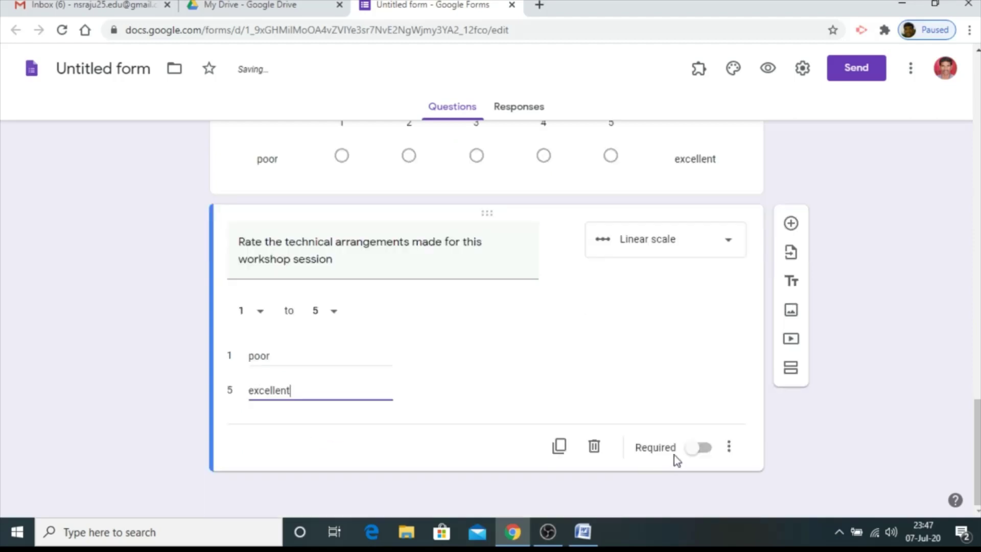
left_click(699, 448)
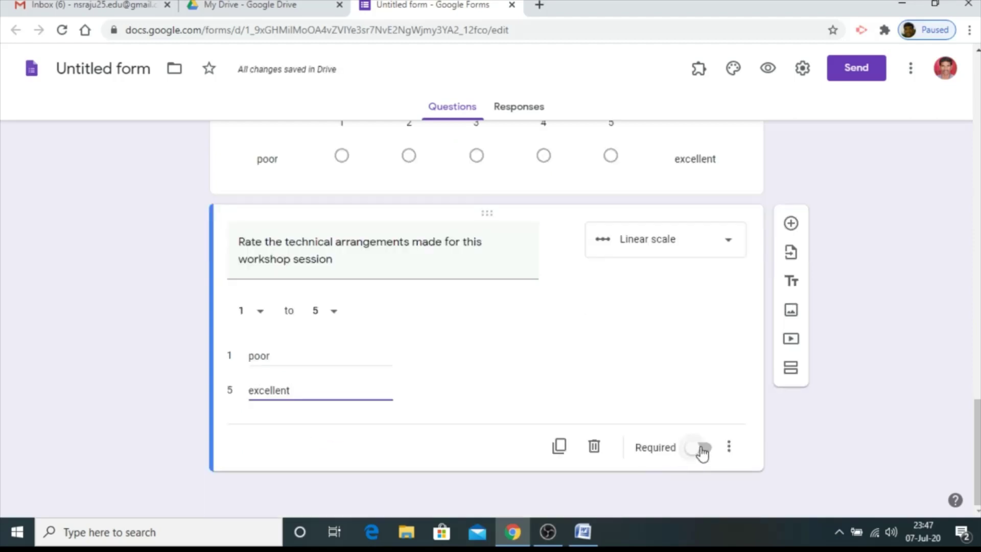
left_click(791, 225)
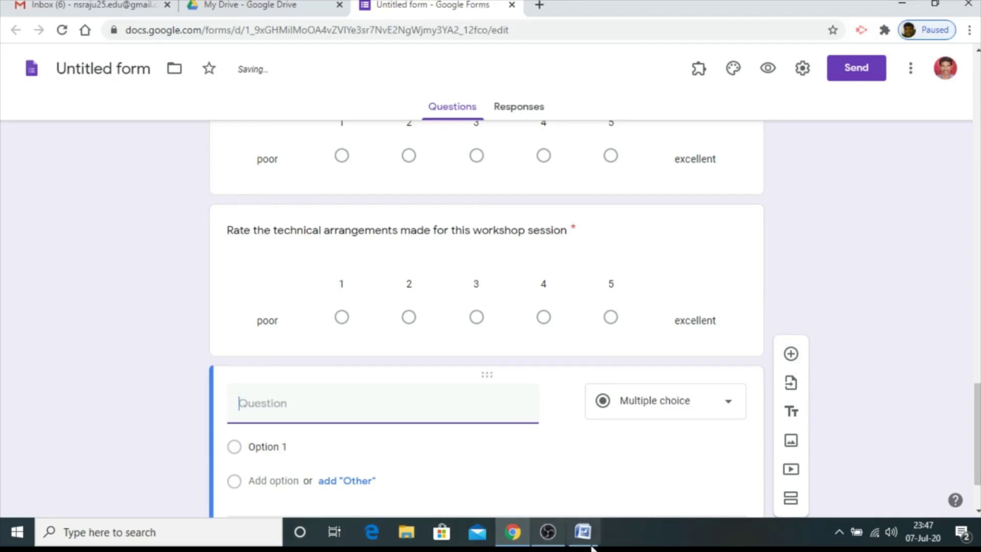
Paste the overall impact question line from Word as the new question
left_click(582, 531)
left_click_drag(655, 353, 272, 363)
key("ctrl+c")
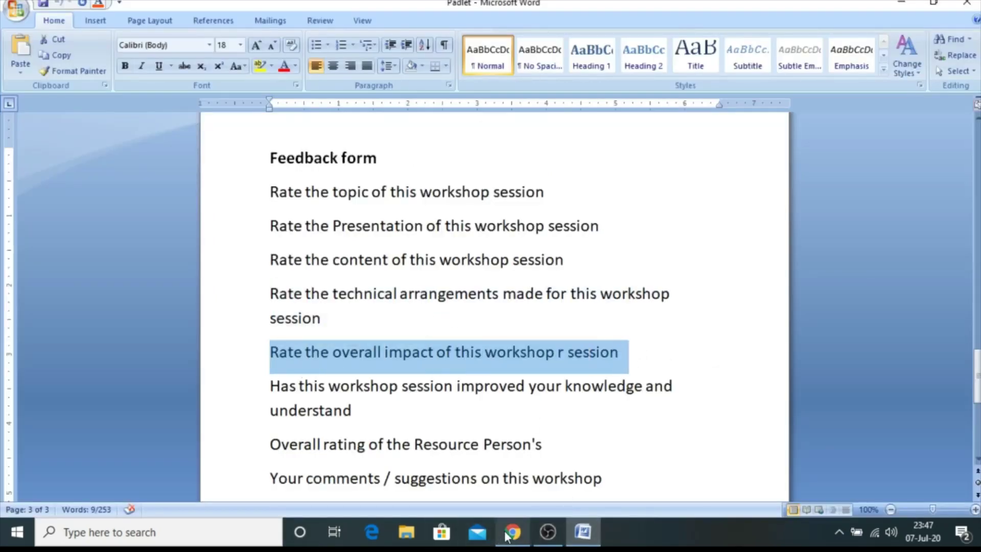
left_click(513, 532)
key("ctrl+v")
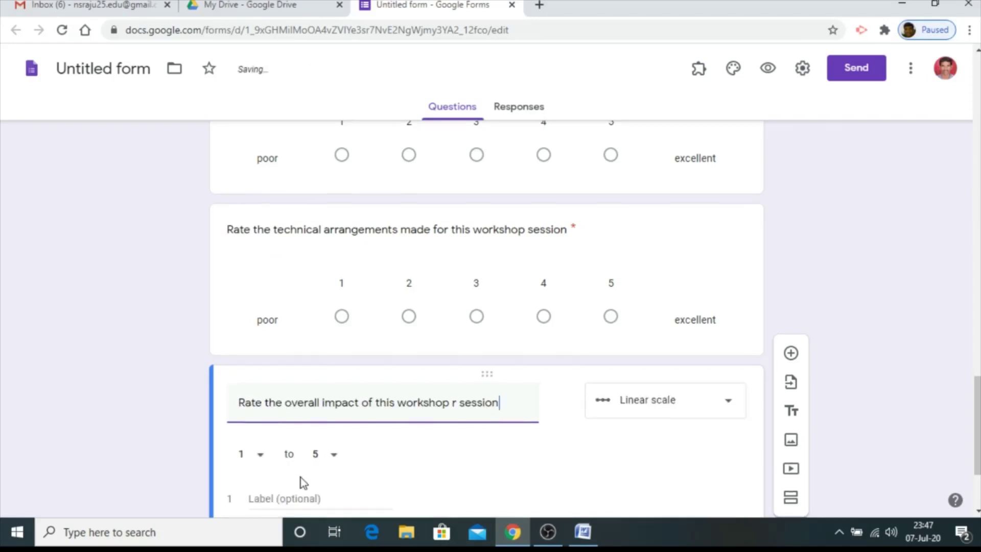
scroll(302, 482, "down", 3)
Label the scale poor to excellent and make the overall-impact question required
left_click(280, 354)
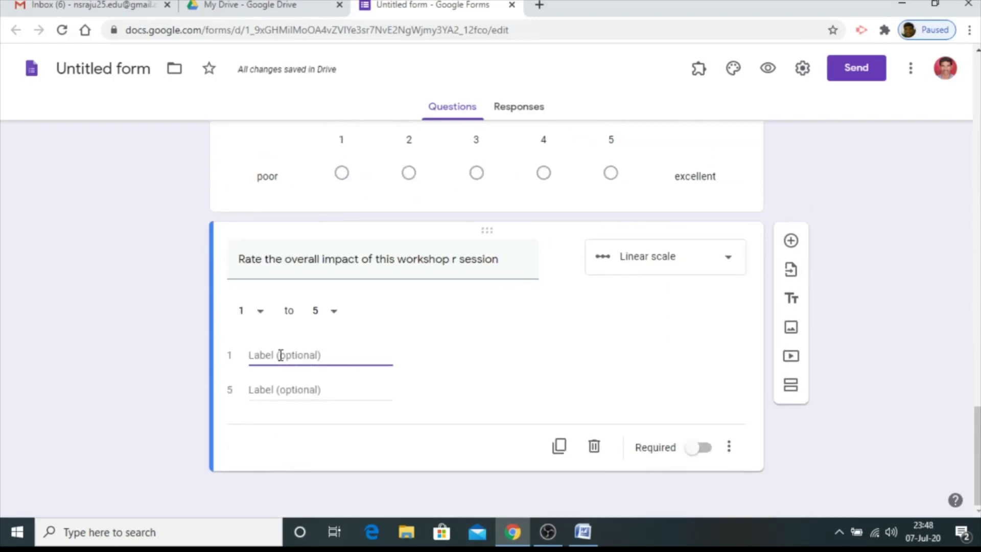
type("poor")
left_click(278, 398)
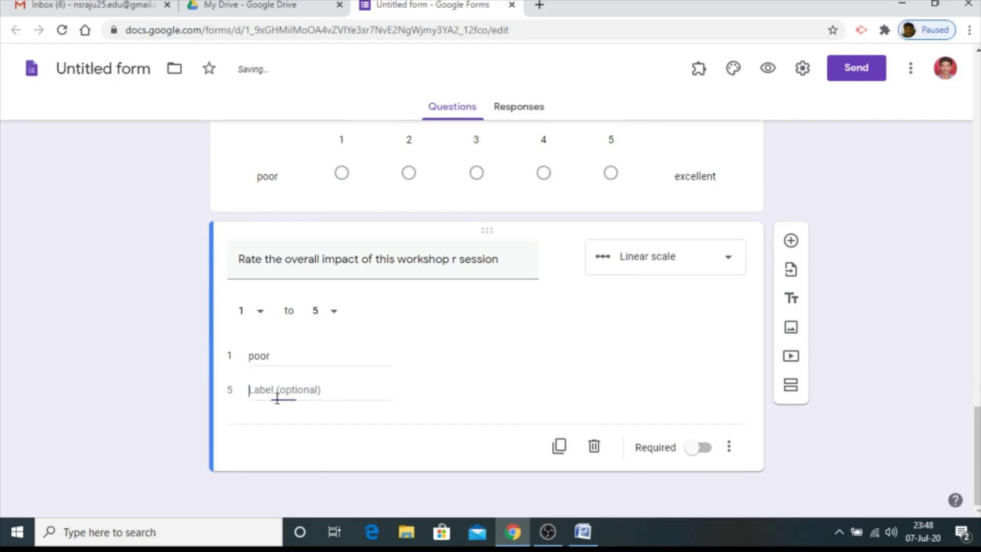
type("excellent")
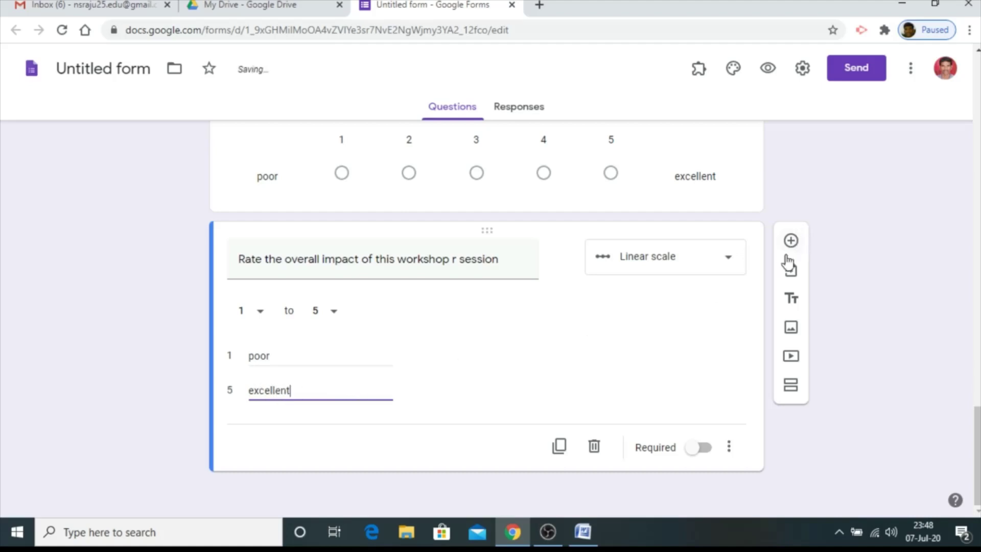
left_click(703, 453)
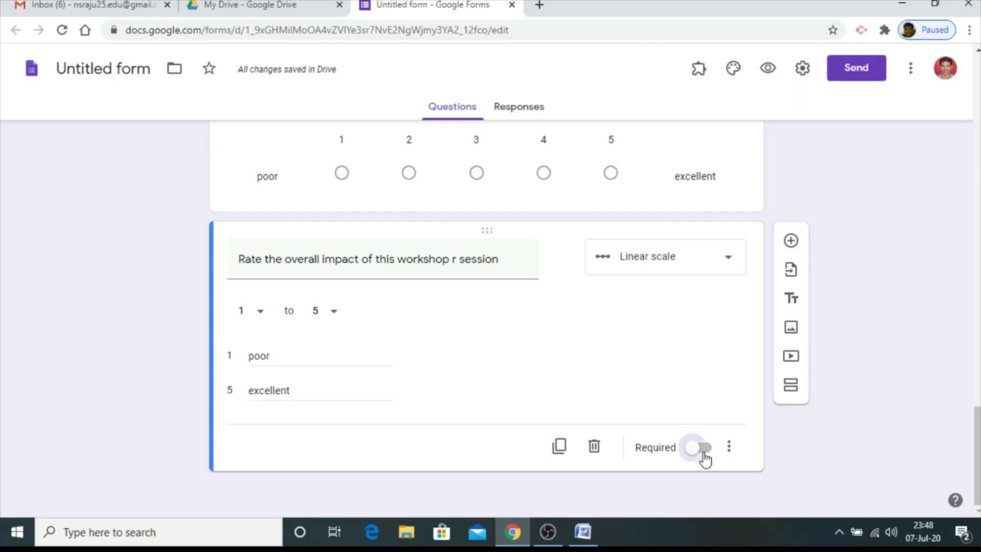
left_click(791, 240)
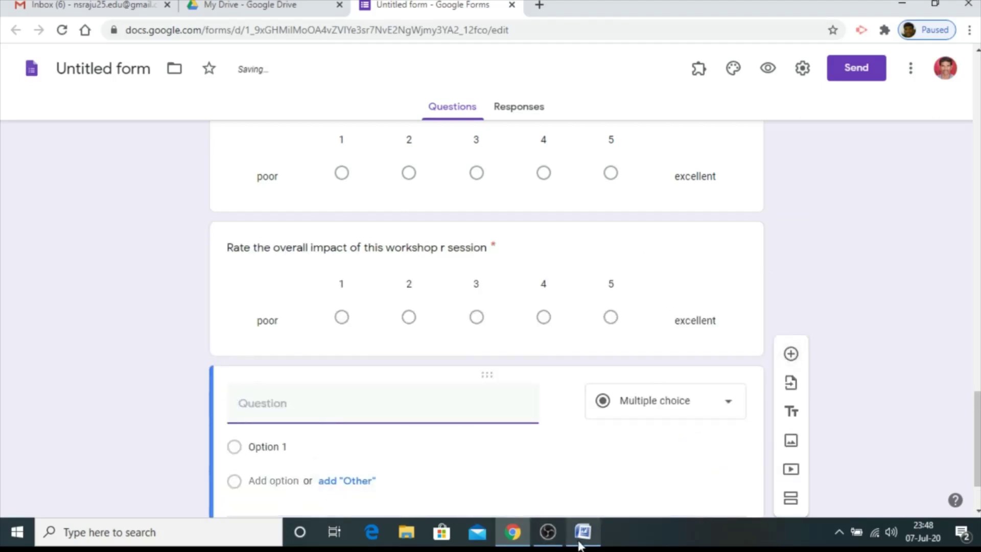
Paste the knowledge and understanding question from Word as the question title
left_click(582, 532)
left_click_drag(363, 414, 253, 392)
key("ctrl+c")
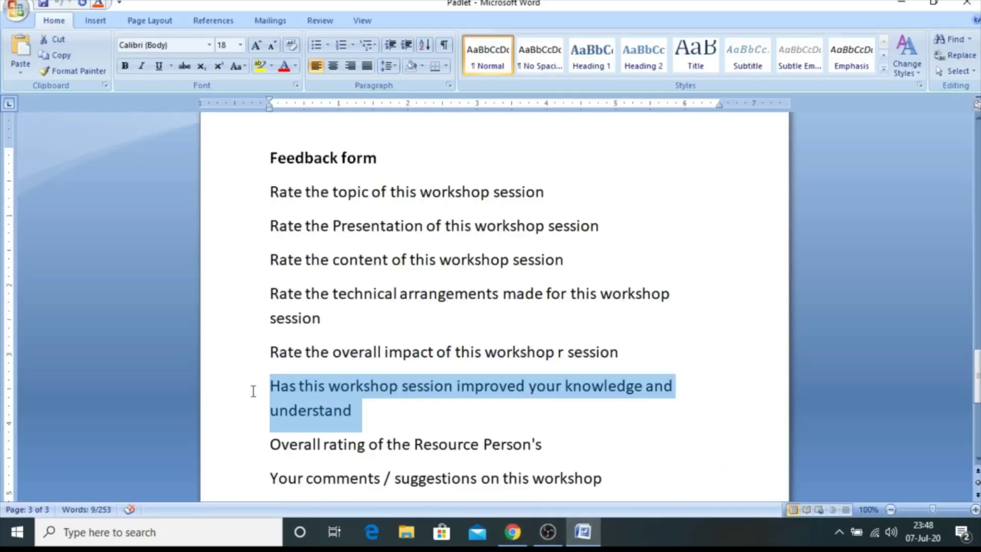
left_click(514, 536)
left_click(339, 435)
key("ctrl+v")
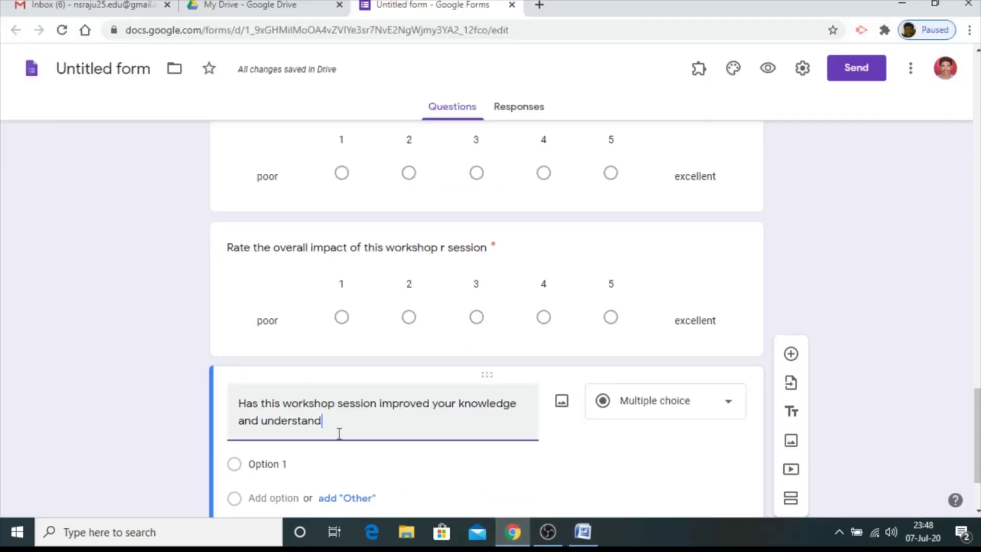
left_click(718, 409)
left_click(648, 409)
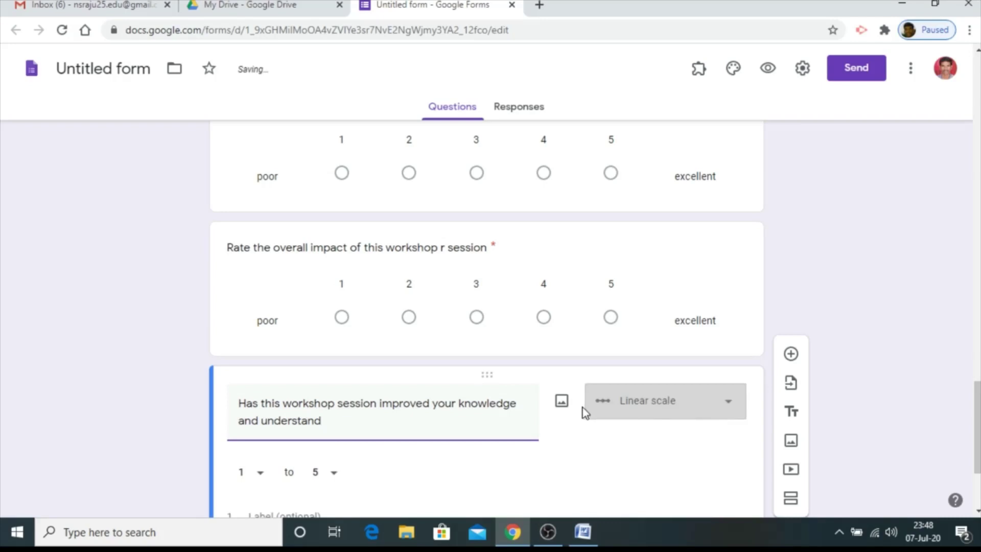
Make it a required multiple-choice question with options yes, no and maybe
left_click(691, 409)
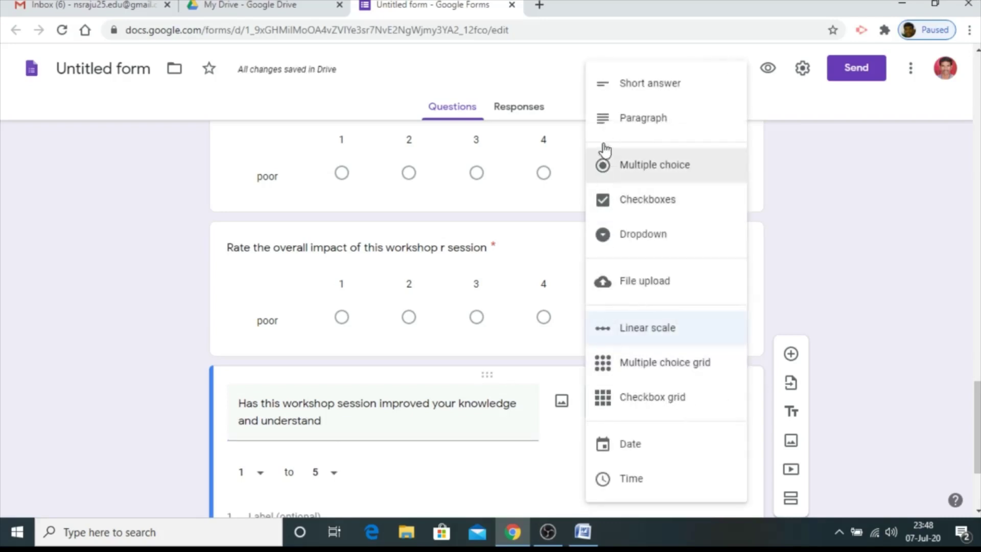
left_click(635, 169)
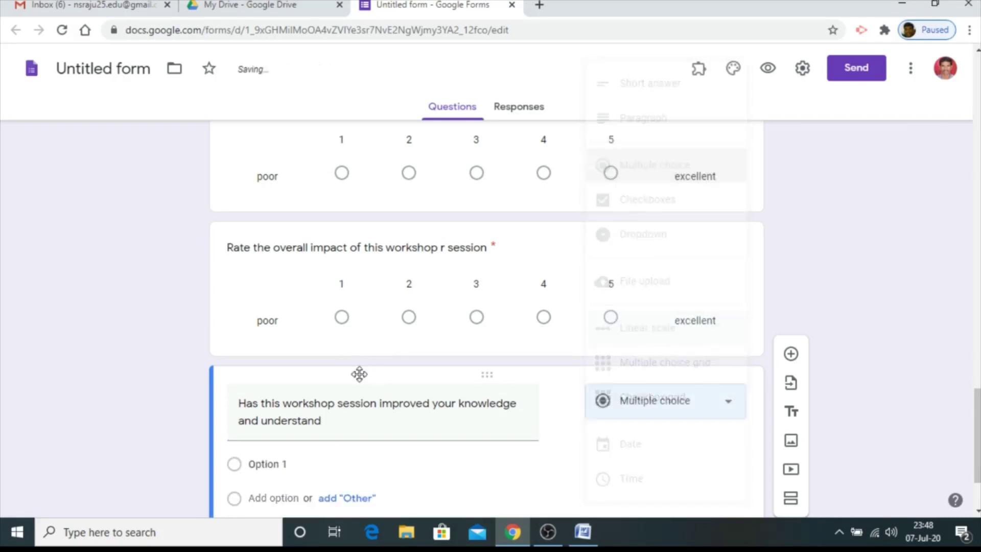
left_click(274, 355)
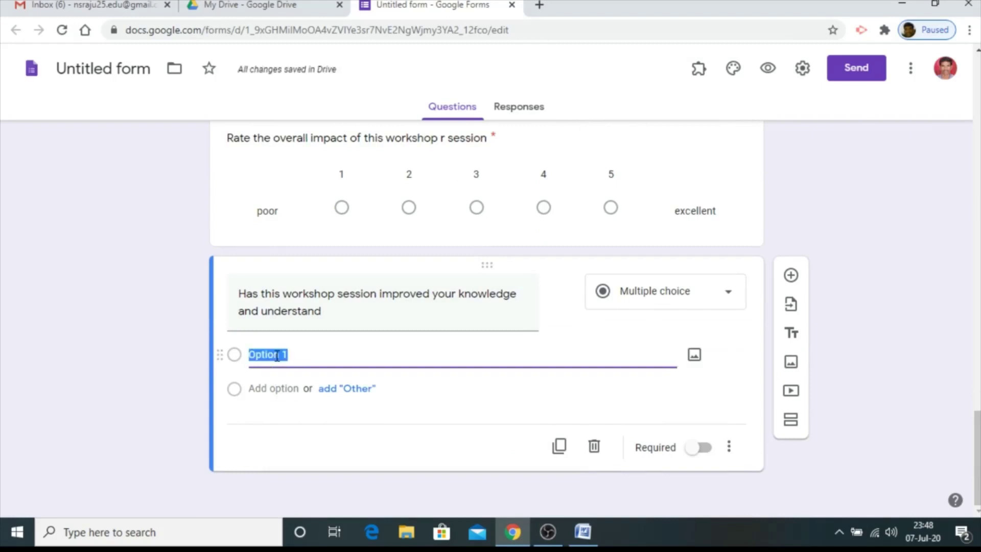
type("yes")
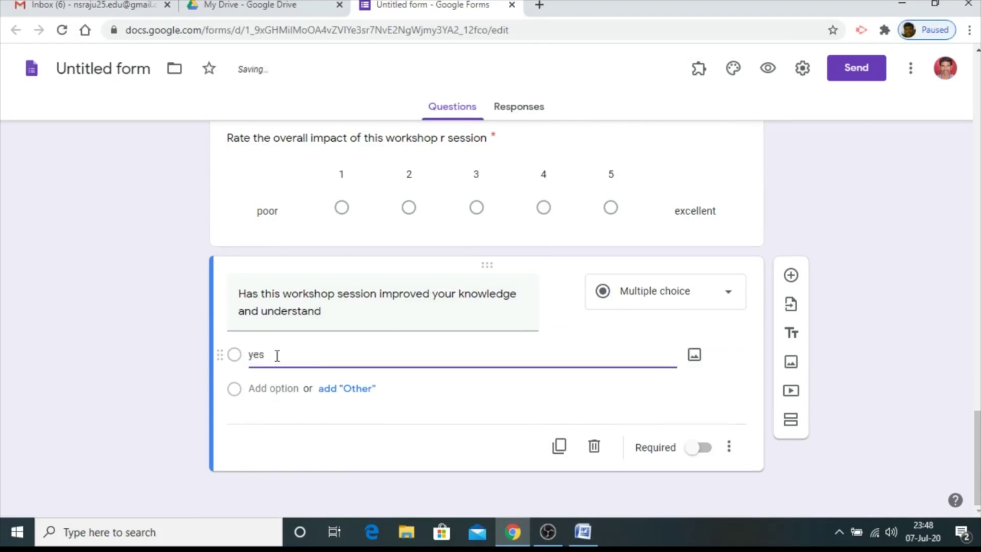
left_click(287, 405)
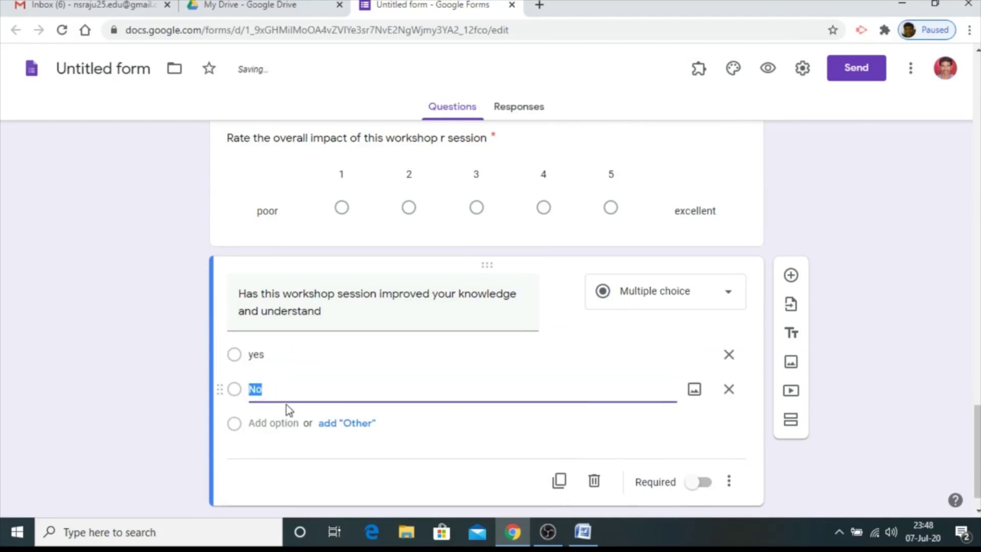
type("no")
left_click(279, 424)
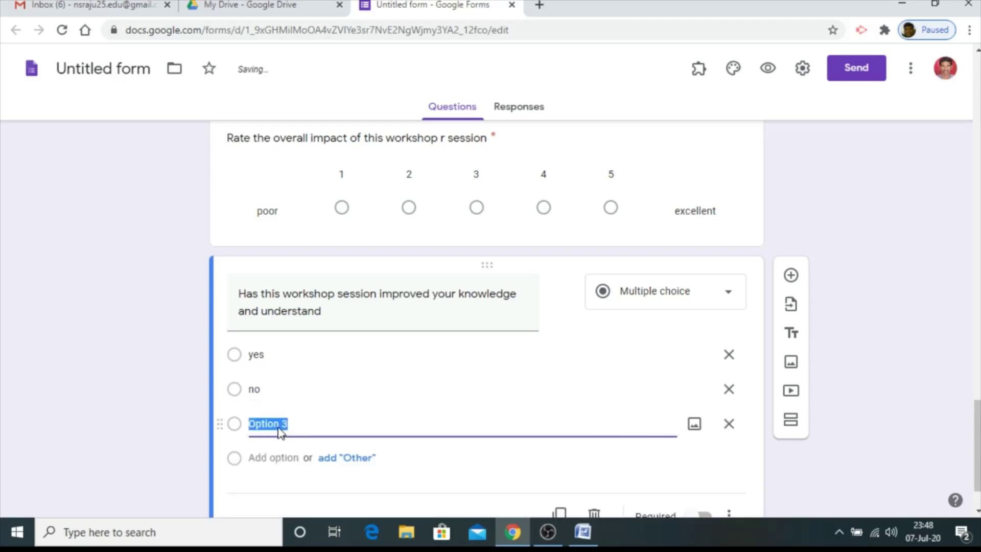
type("may")
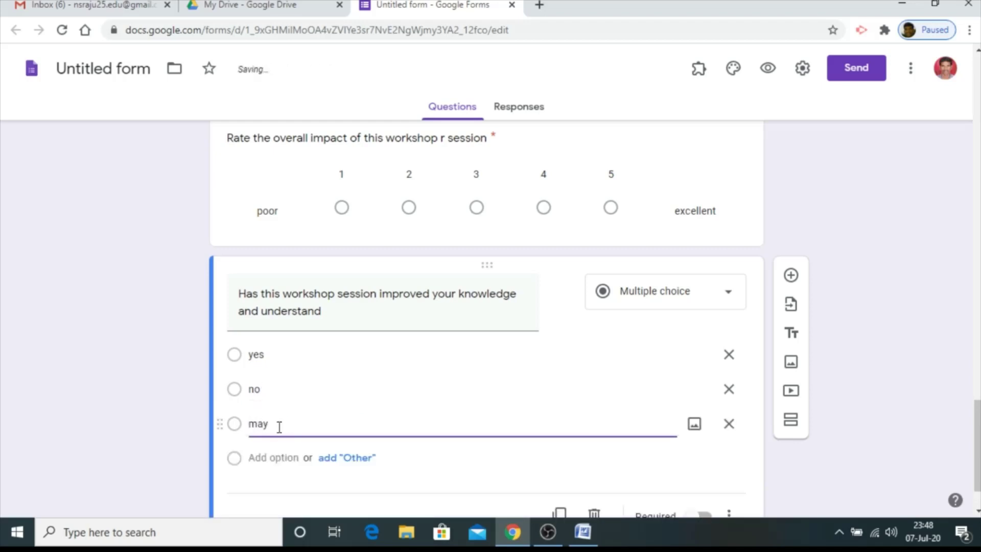
type("be")
scroll(716, 358, "down", 1)
left_click(703, 452)
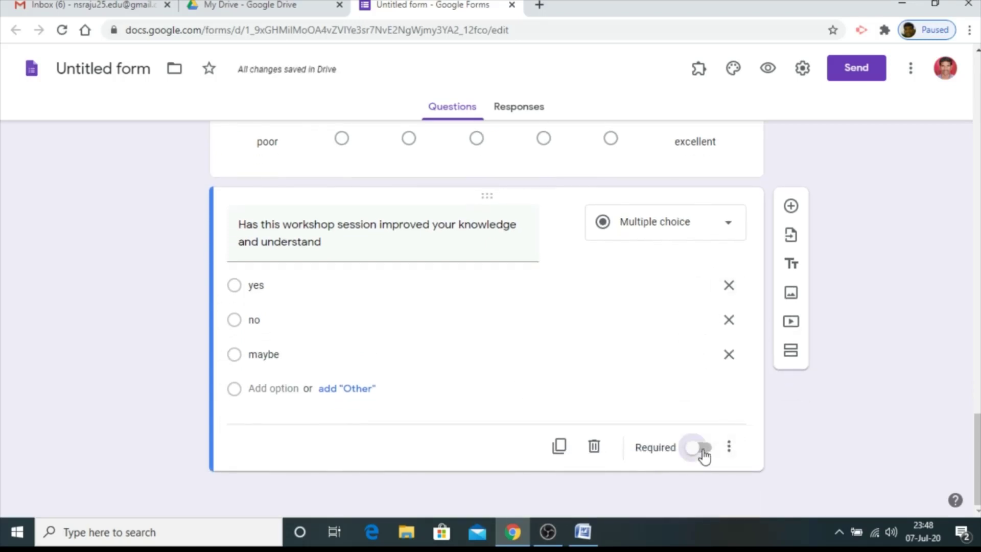
left_click(791, 206)
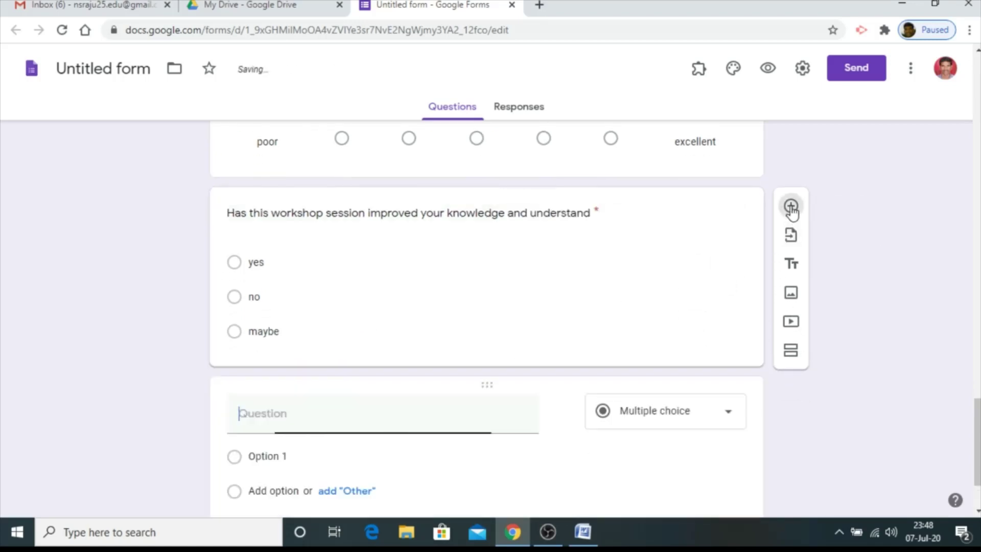
Paste 'Overall rating of the Resource Person's' from Word as the question title
left_click(582, 533)
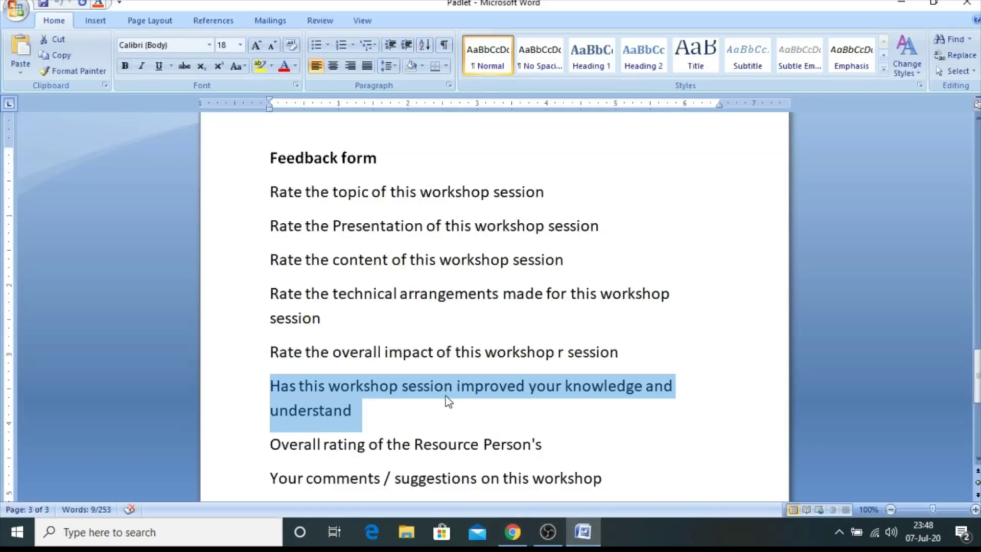
scroll(434, 391, "down", 2)
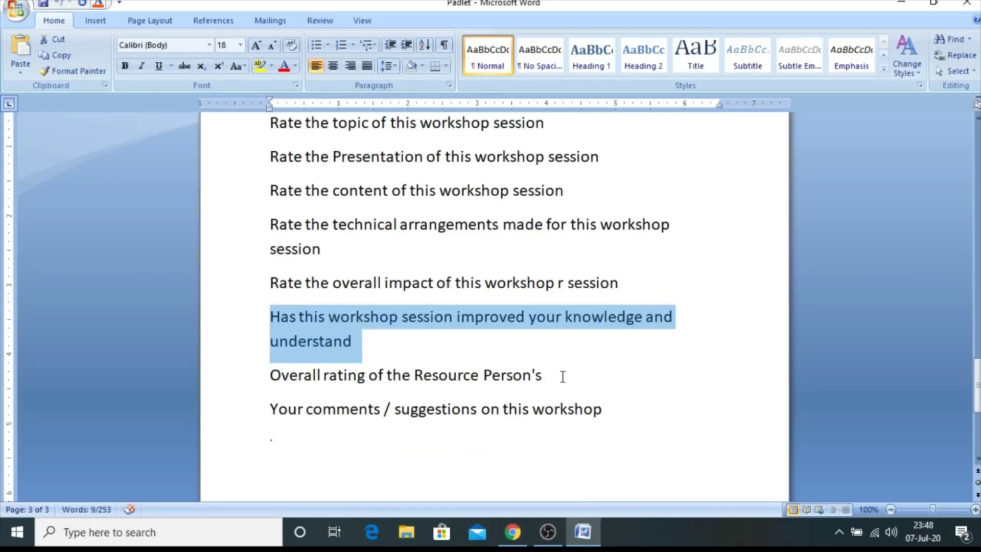
left_click_drag(563, 376, 280, 377)
key("ctrl+c")
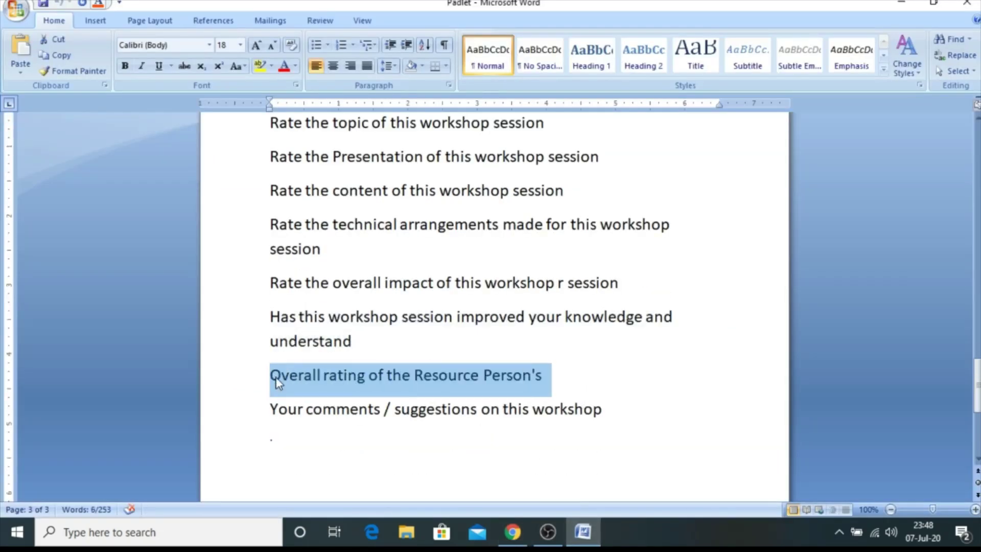
left_click(515, 545)
key("ctrl+v")
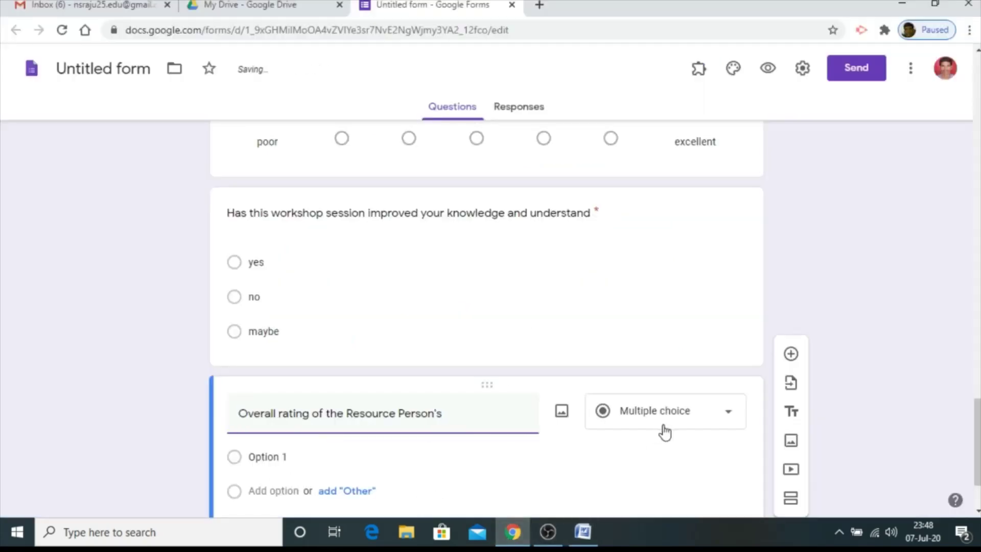
Turn it into a multiple choice grid with first row 'Resource person'
left_click(724, 414)
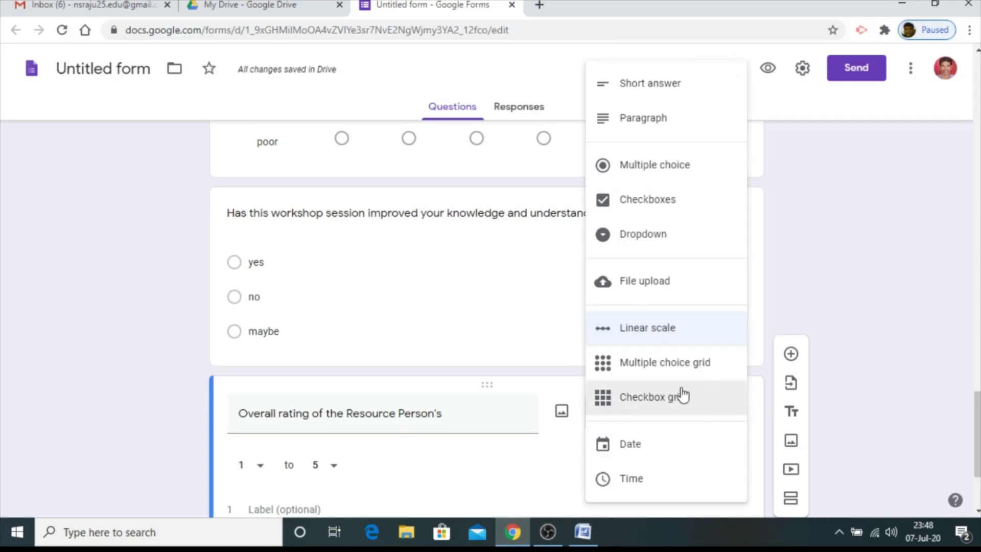
left_click(640, 365)
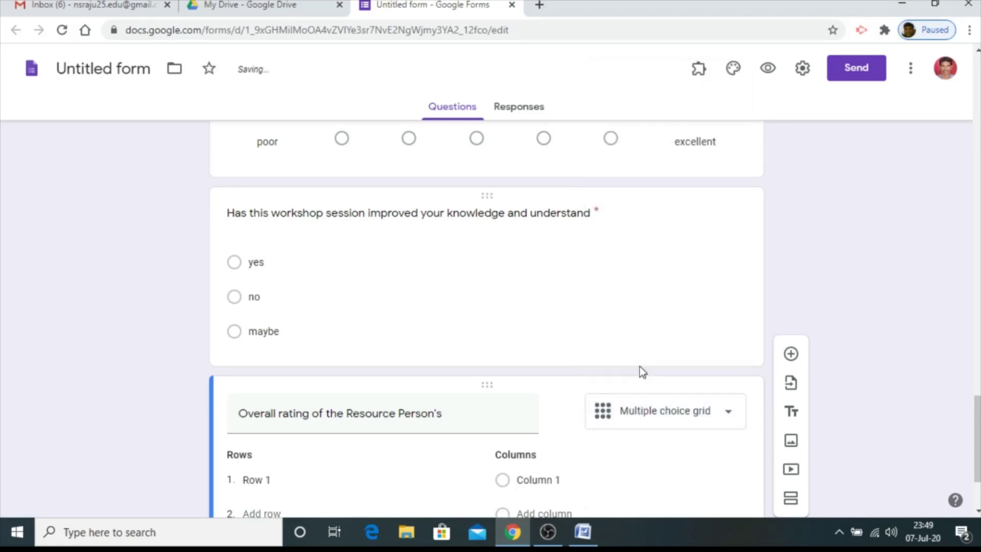
left_click(266, 480)
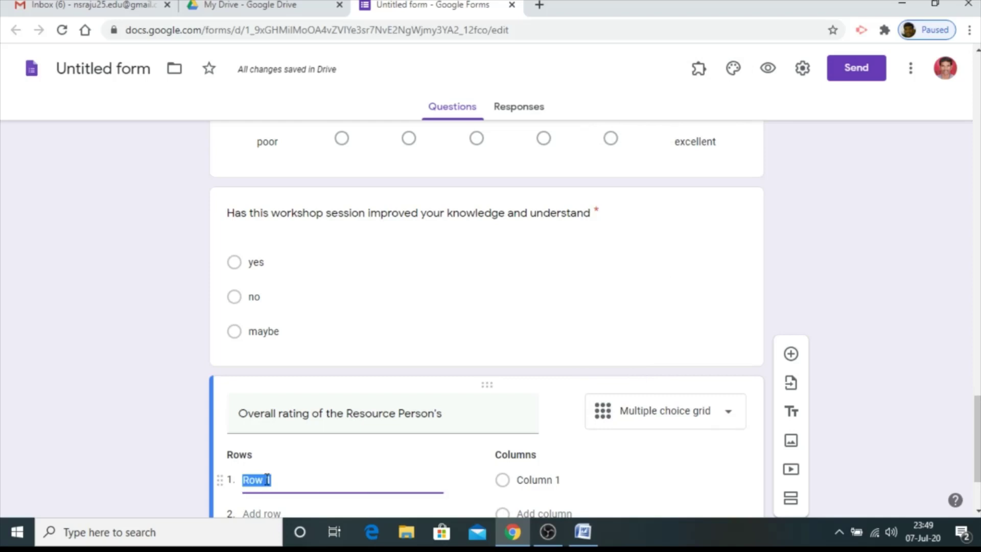
type("Resource")
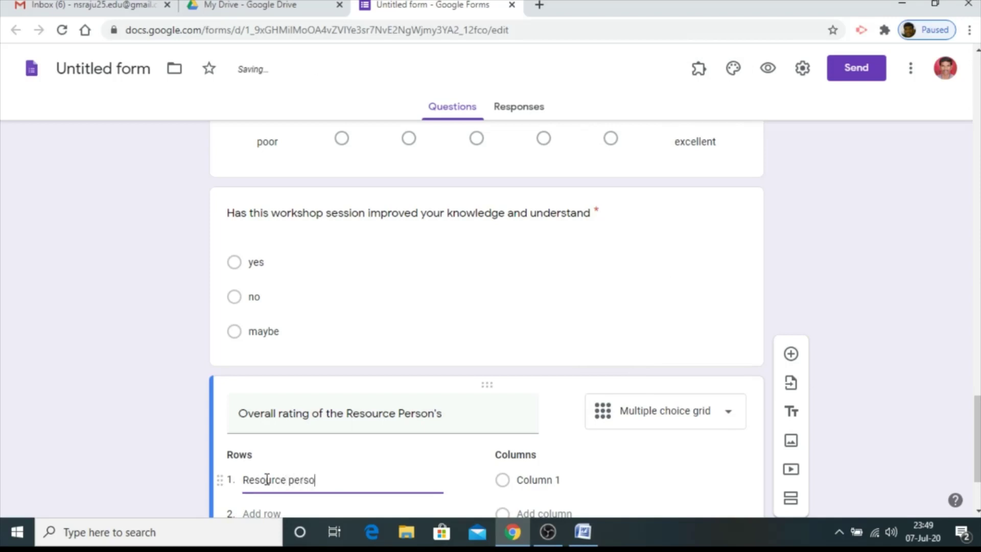
scroll(455, 465, "down", 3)
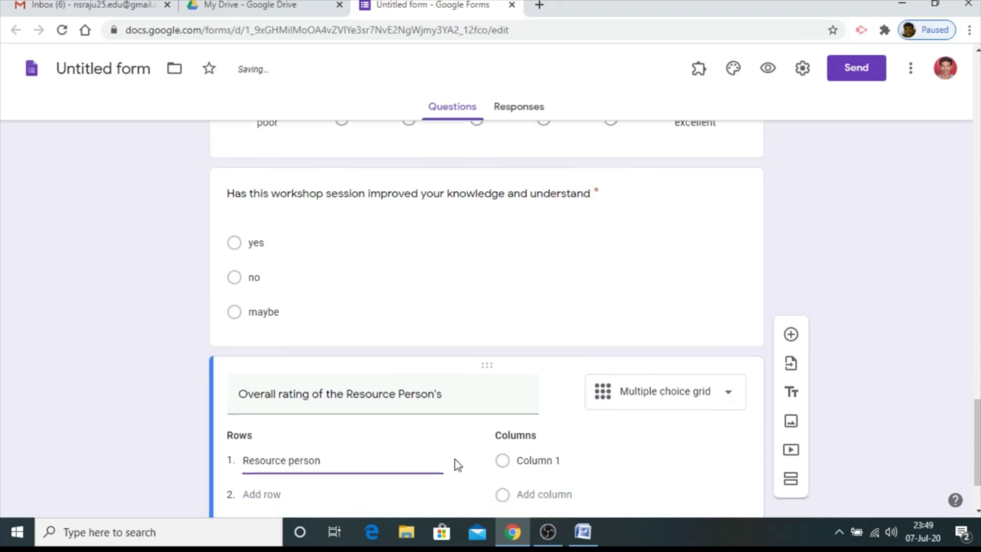
left_click(542, 354)
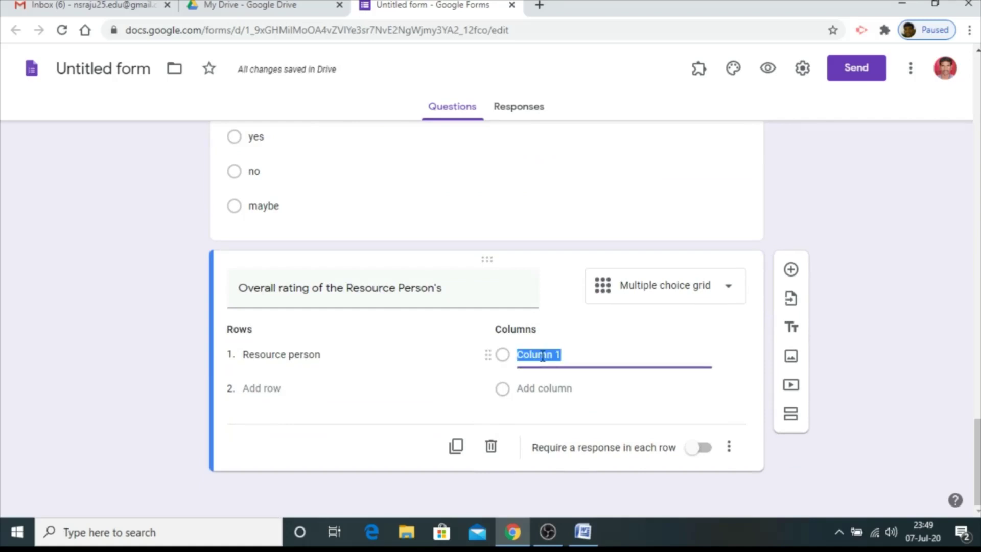
Give the grid columns very good, good, average and poor
type("very good")
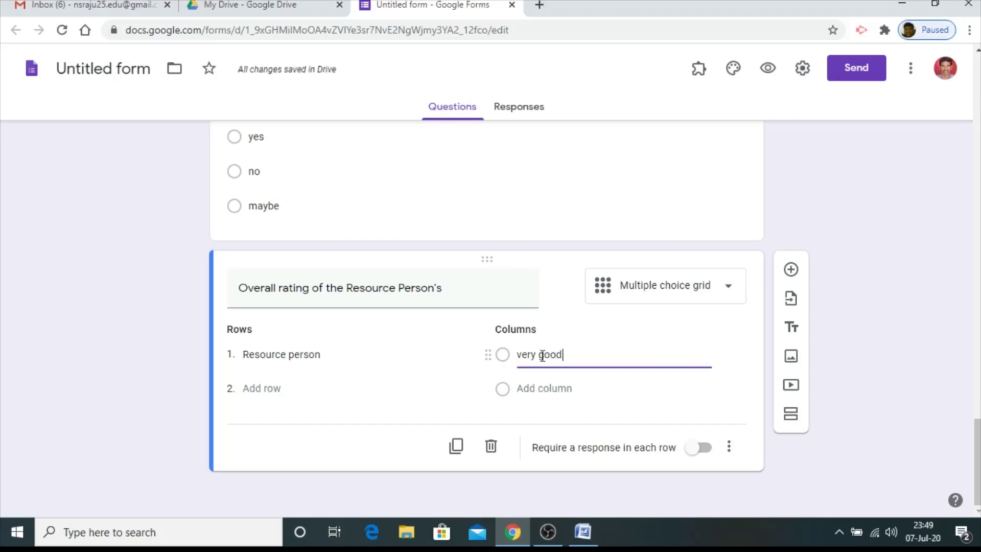
left_click(546, 387)
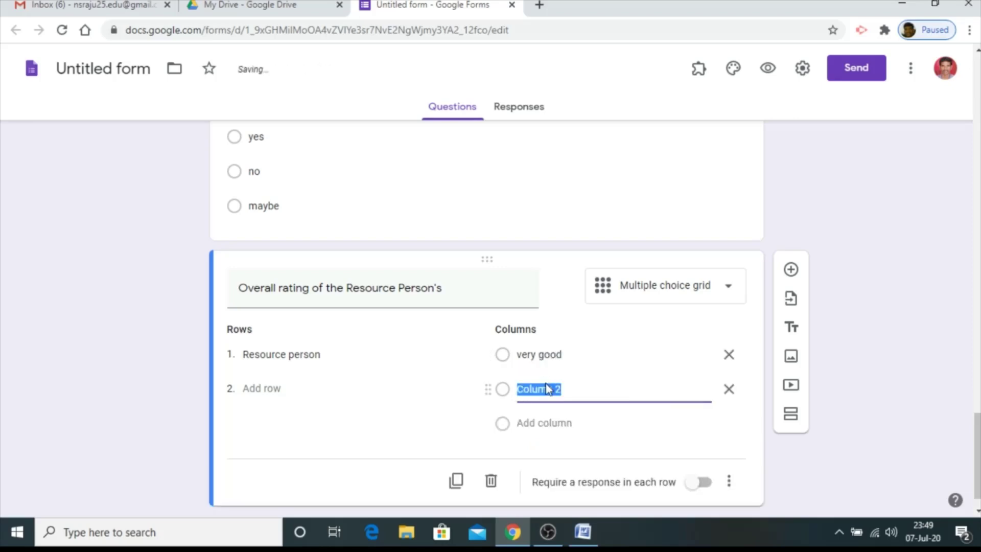
type("good")
left_click(542, 423)
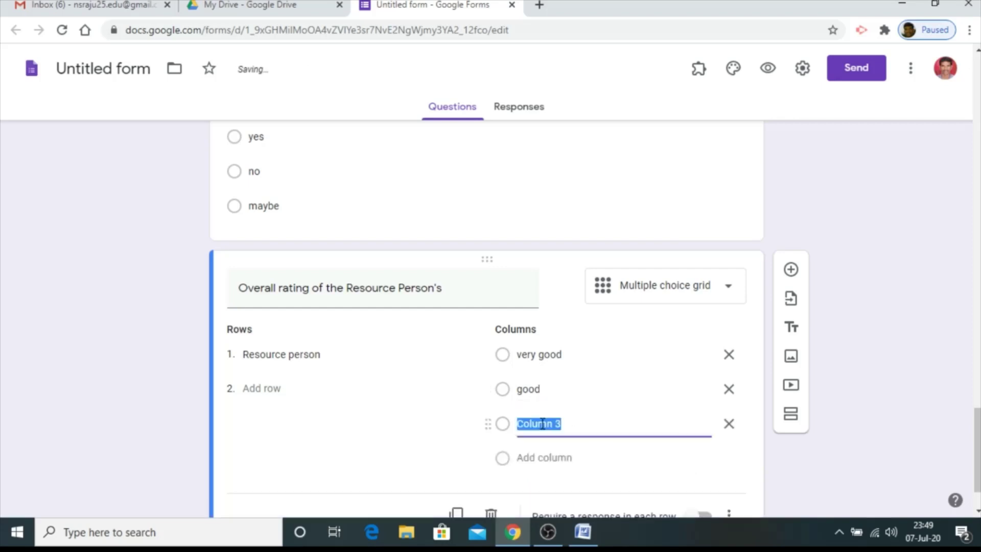
type("a")
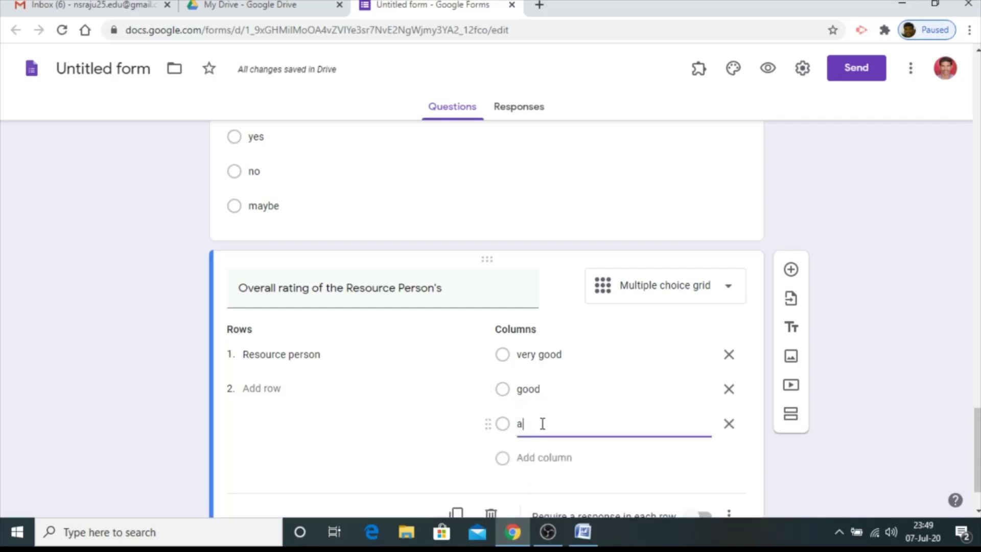
type("verage")
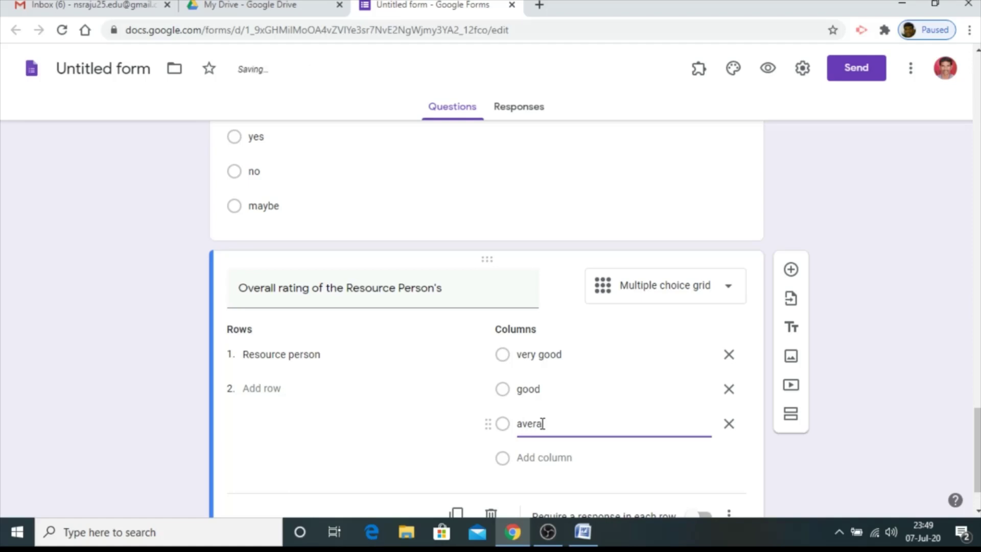
left_click(549, 456)
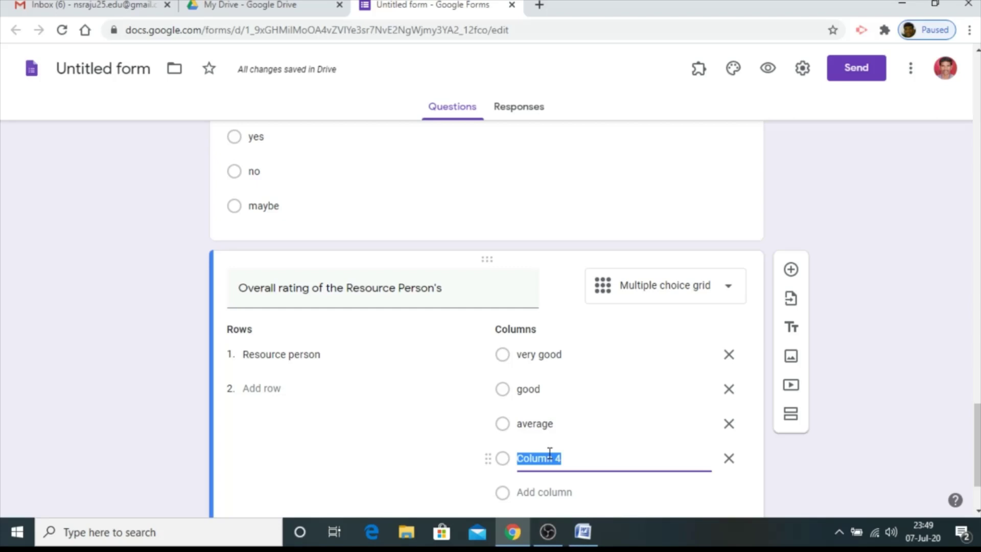
type("poor")
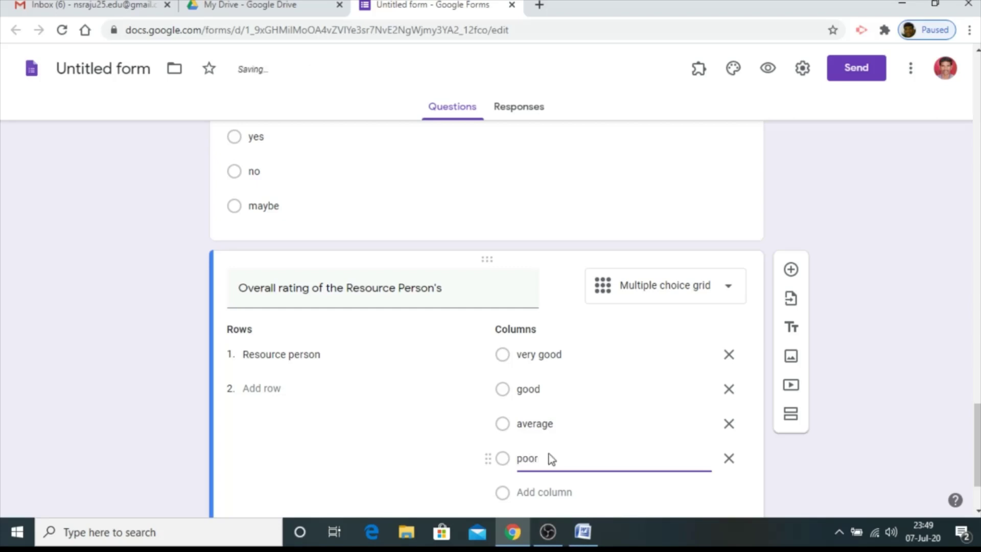
Require a response in each row of the grid
scroll(595, 454, "down", 1)
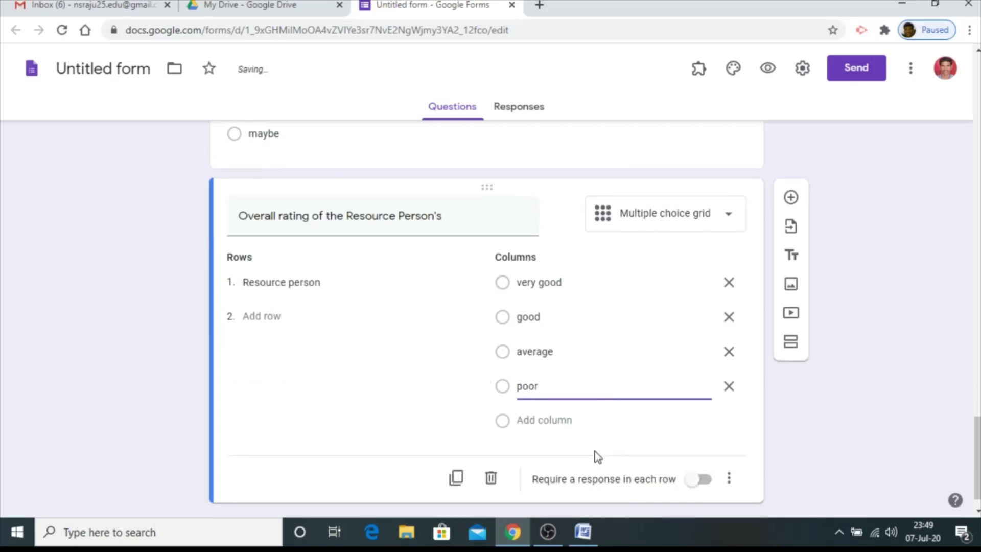
left_click(701, 480)
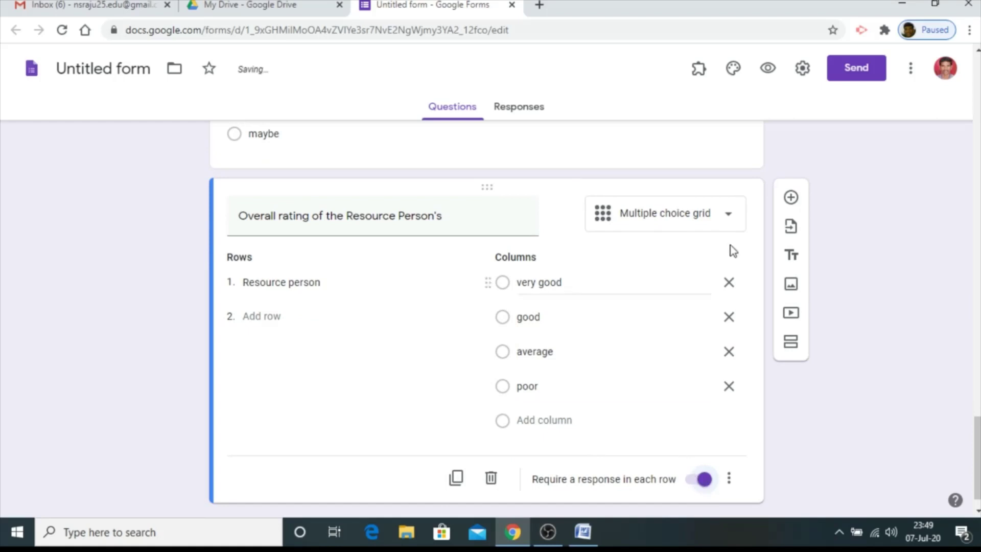
left_click(791, 199)
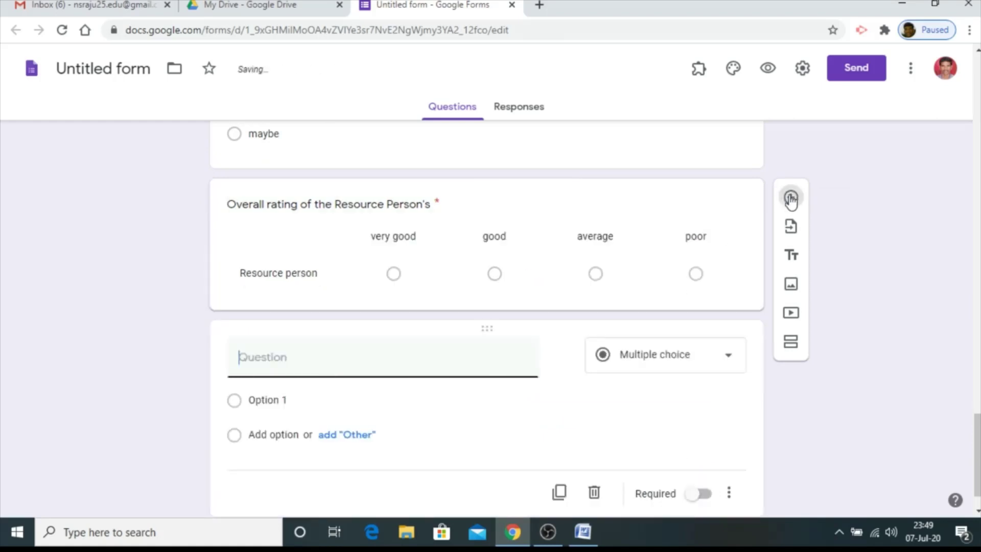
Paste 'Your comments / suggestions on this workshop' from Word as the question title
left_click(582, 531)
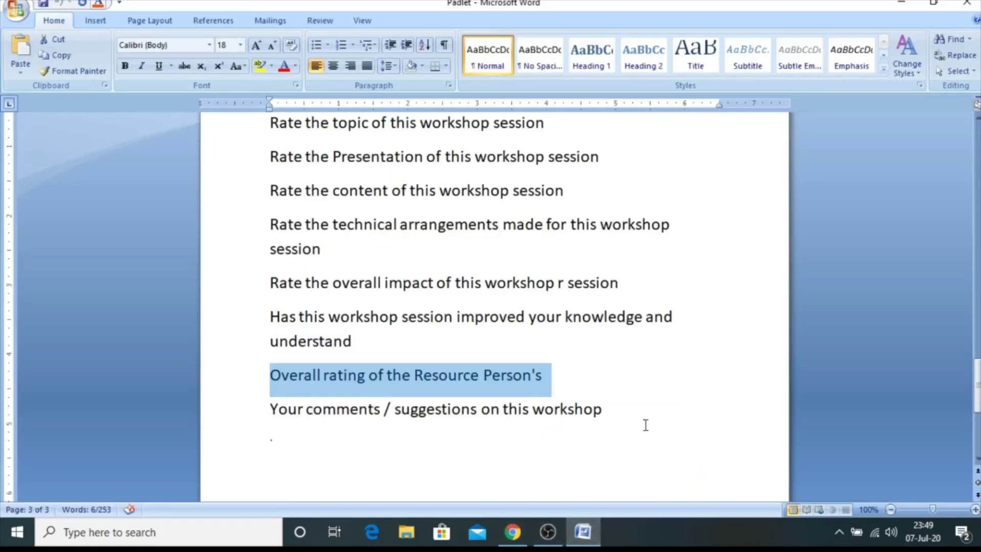
left_click_drag(644, 425, 277, 418)
key("ctrl+c")
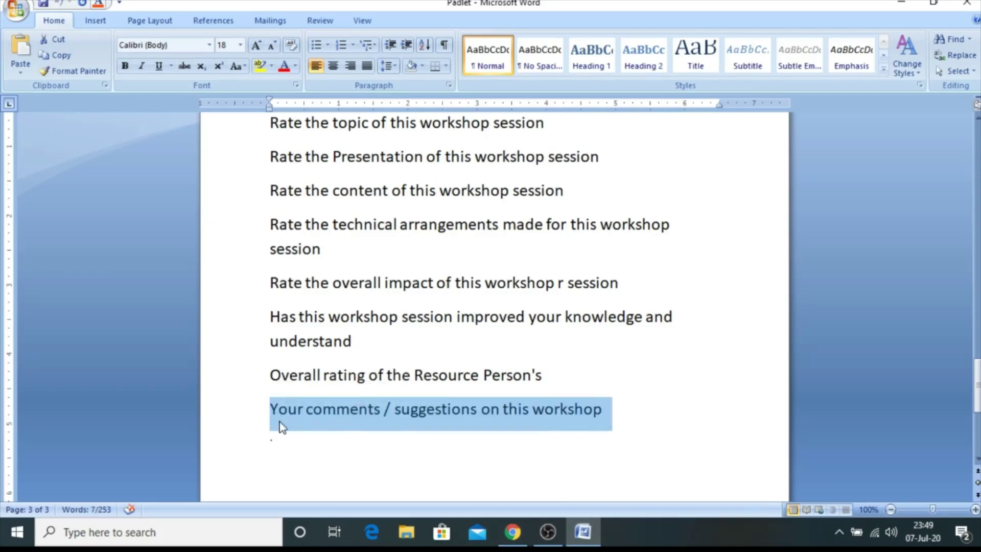
left_click(513, 532)
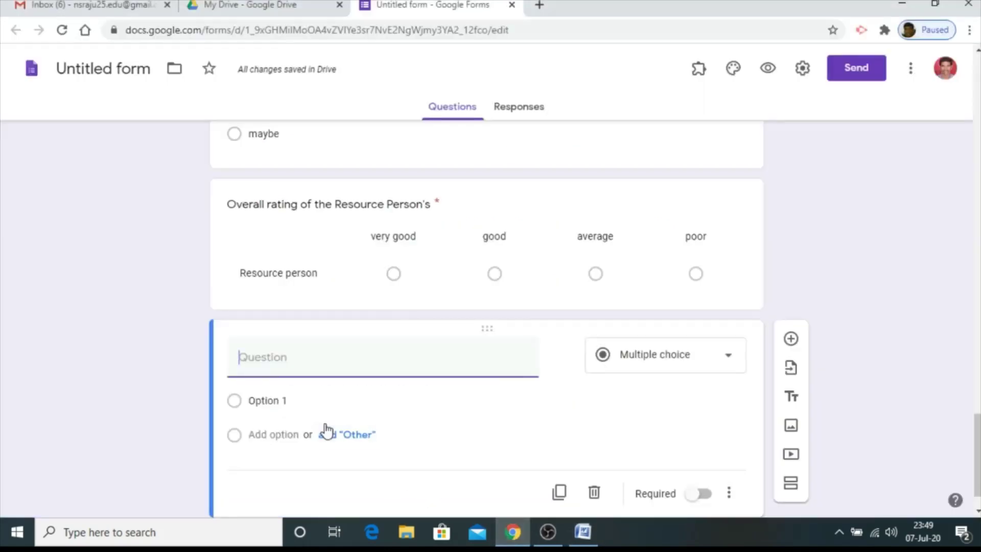
key("ctrl+v")
Make the comments question a required Paragraph question
left_click(665, 354)
left_click(659, 314)
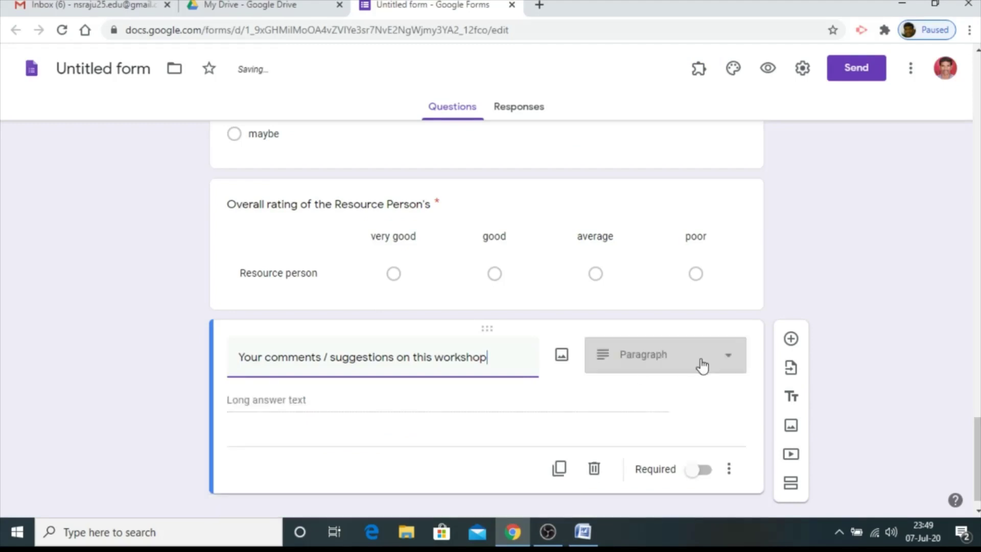
left_click(720, 360)
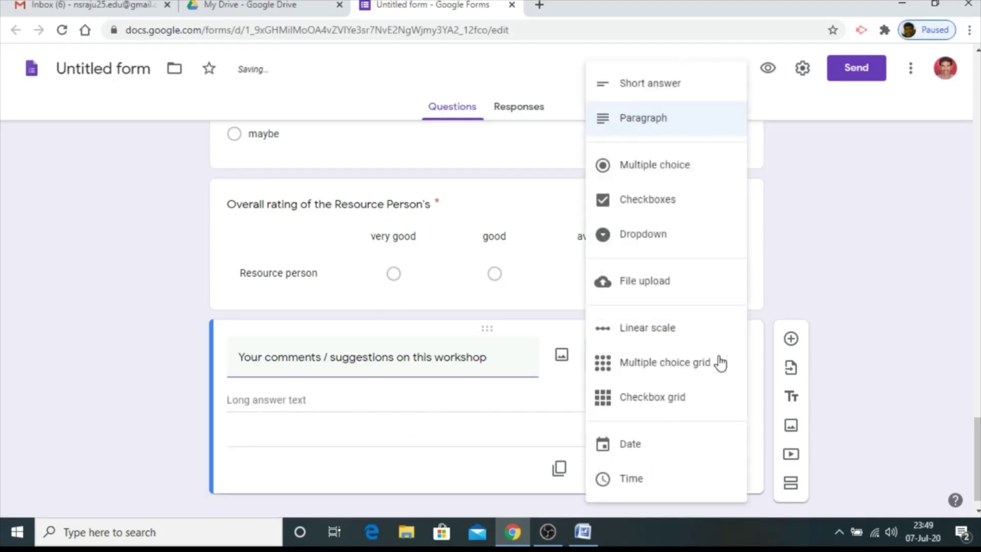
left_click(655, 129)
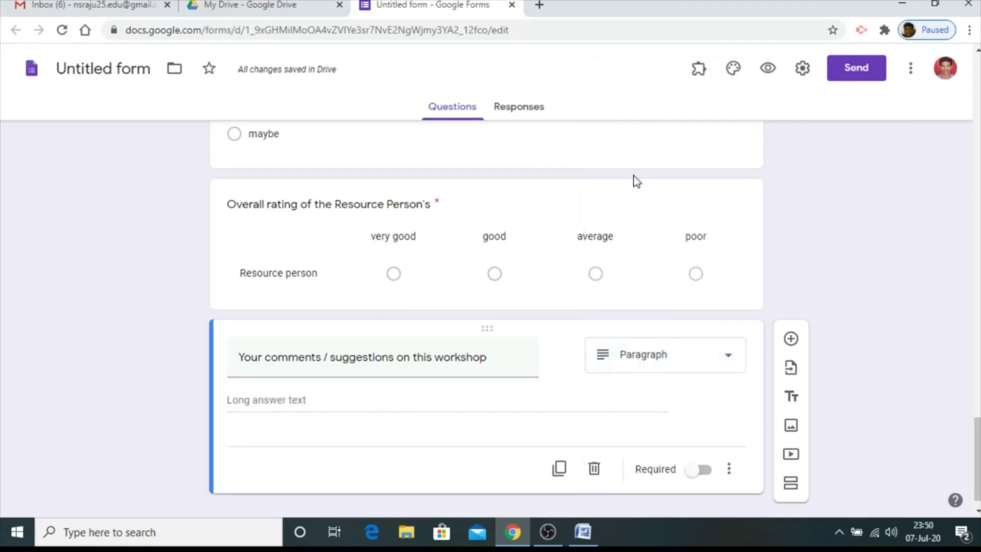
left_click(700, 471)
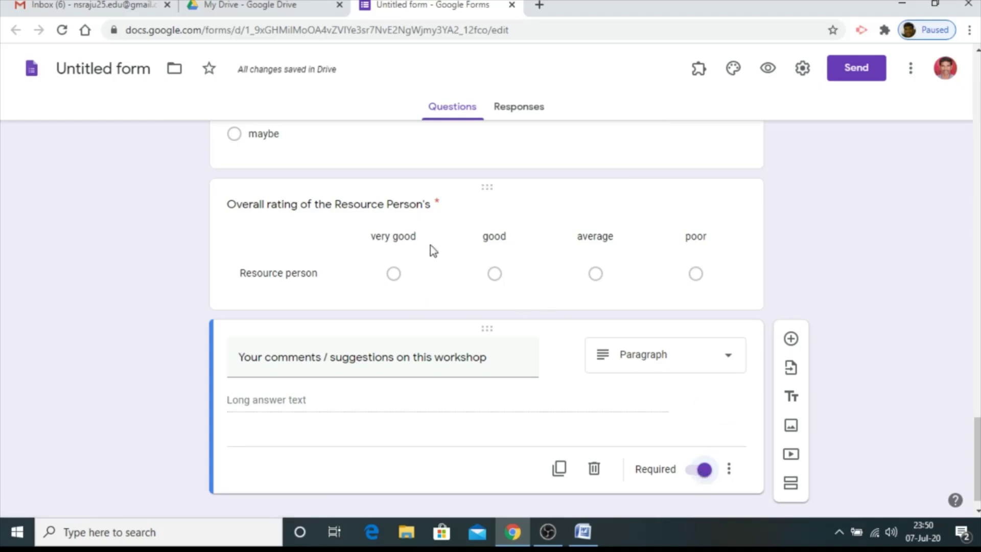
Preview the Event-feedback form as a respondent
scroll(430, 245, "up", 4)
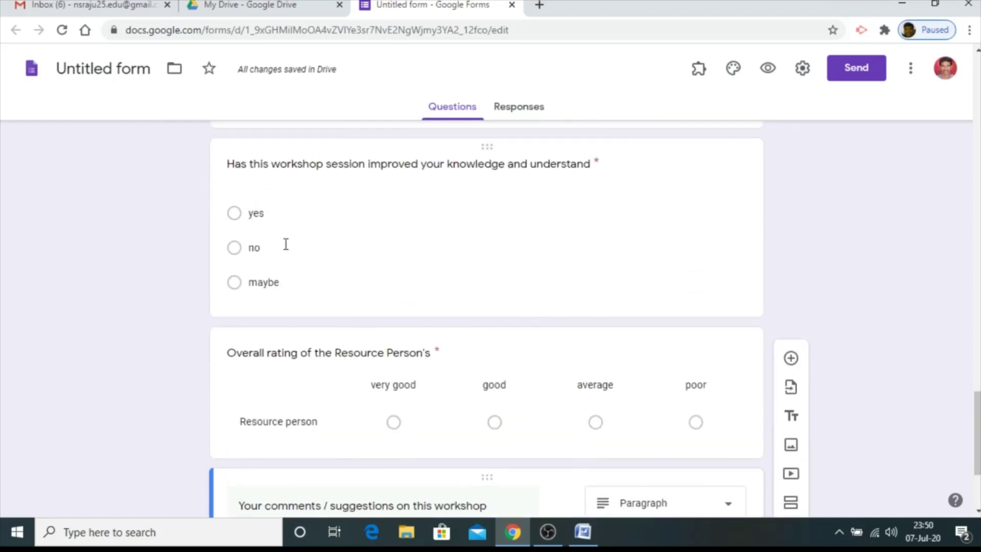
scroll(393, 322, "up", 3)
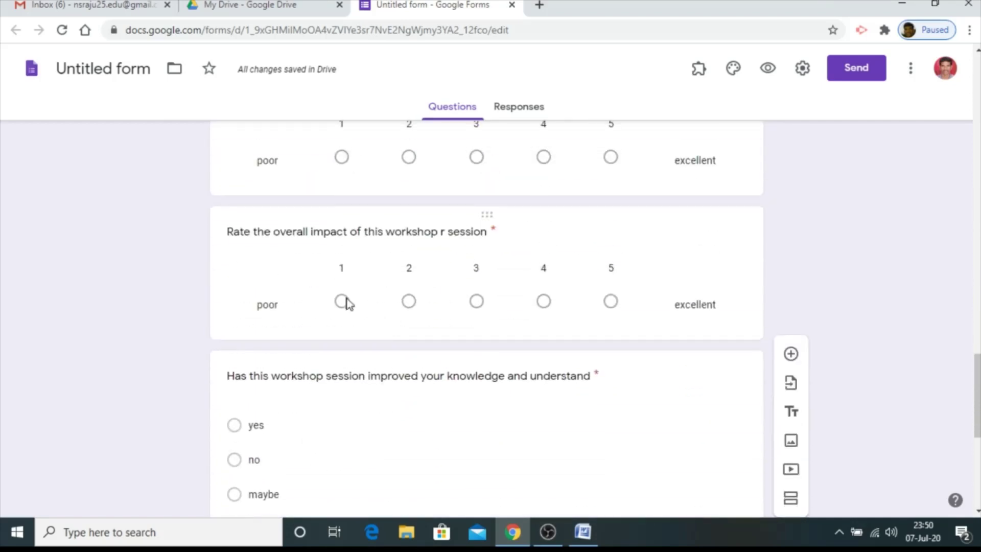
scroll(638, 281, "up", 4)
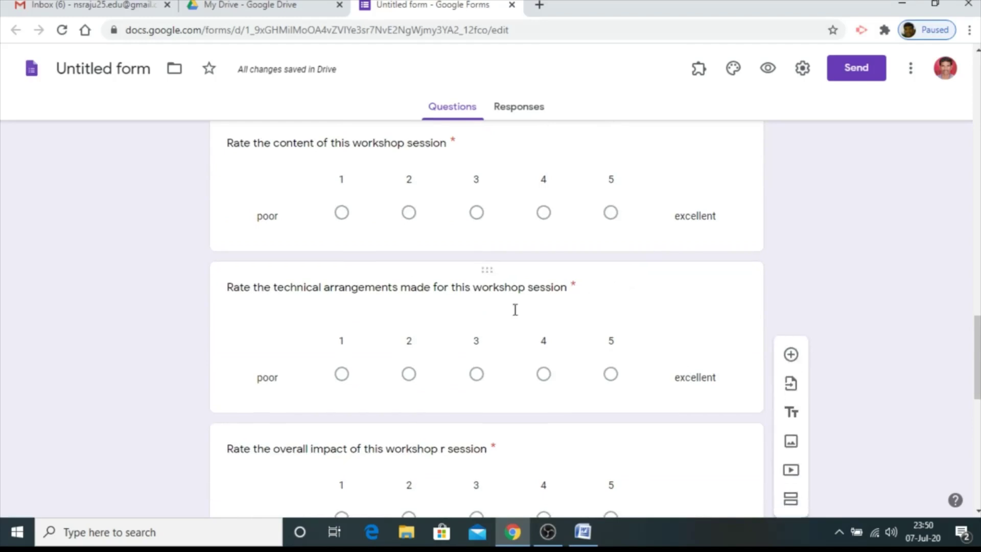
scroll(459, 314, "up", 4)
scroll(521, 254, "up", 3)
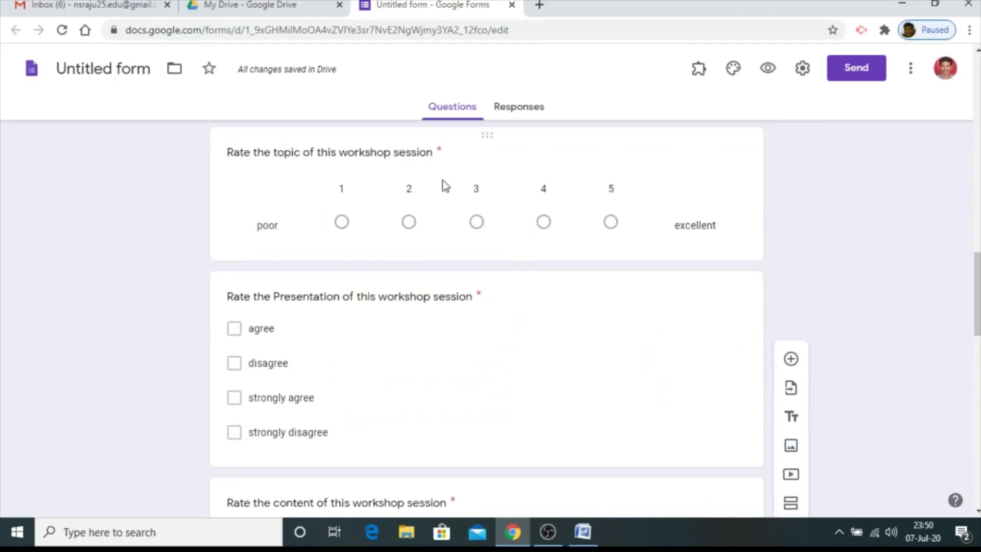
scroll(474, 403, "up", 4)
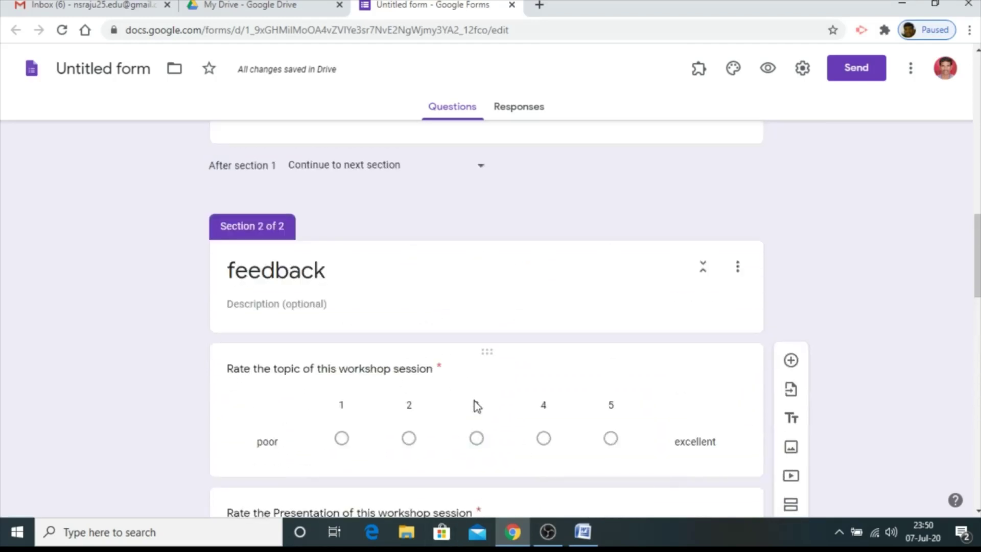
scroll(416, 227, "down", 6)
scroll(420, 230, "down", 13)
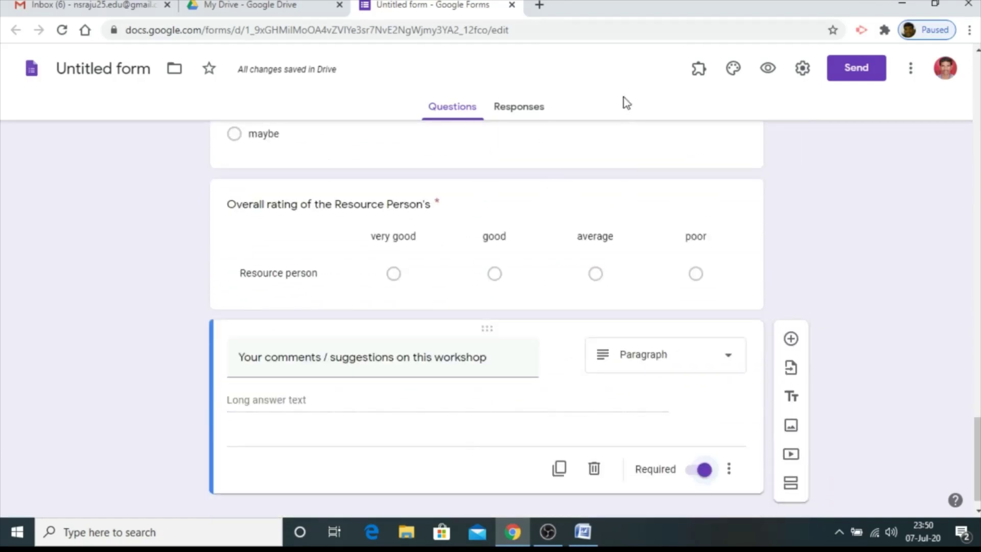
left_click(767, 68)
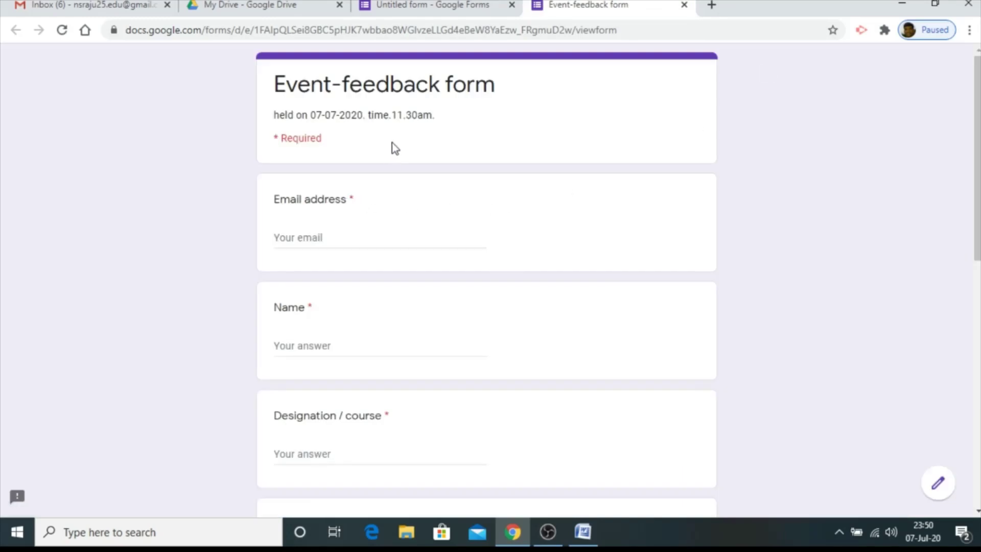
Autofill the e-mail and name, then answer designation 'guest lecturer' and institution 'iase'
scroll(403, 113, "down", 11)
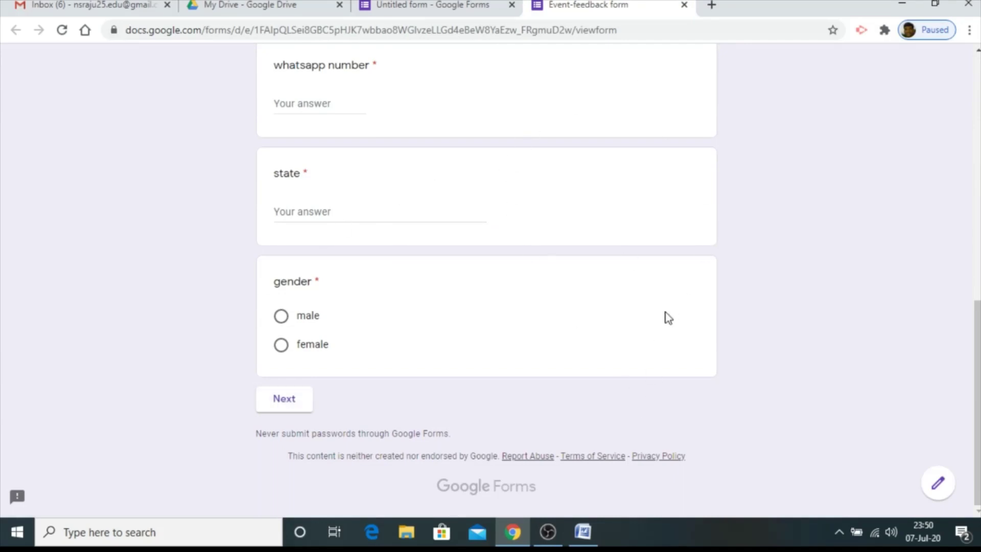
scroll(409, 320, "up", 11)
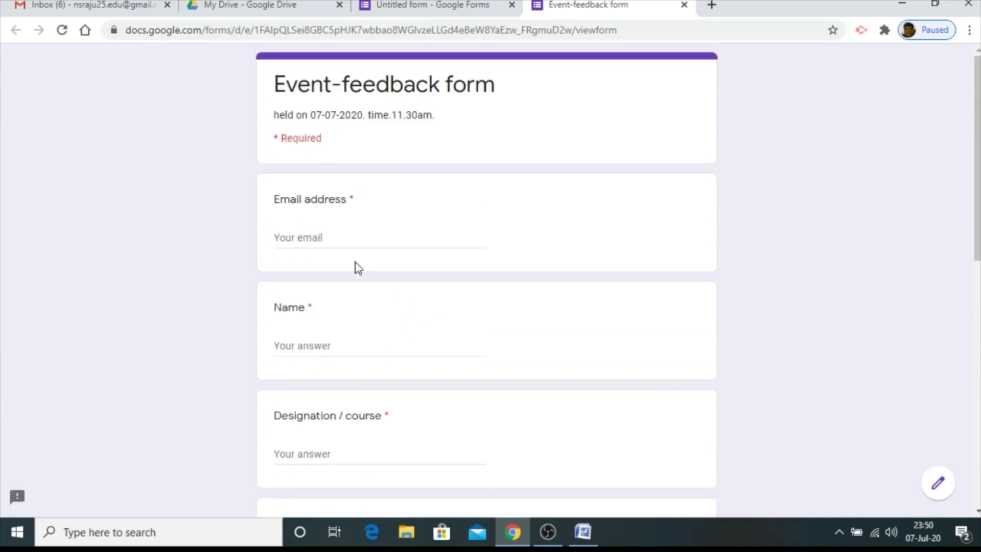
left_click(329, 237)
left_click(344, 283)
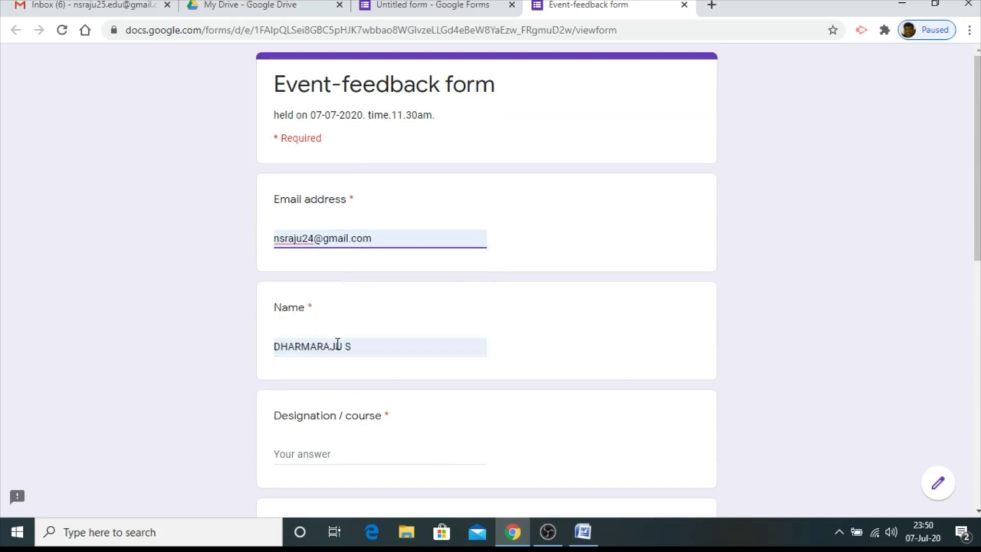
scroll(319, 341, "down", 3)
left_click(317, 308)
type("guest lecturer")
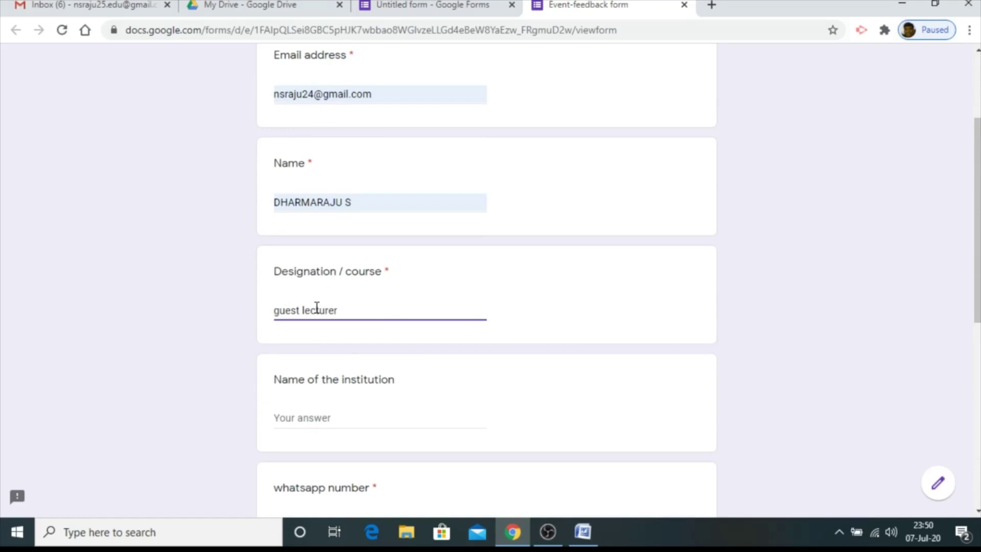
left_click(320, 412)
left_click(324, 413)
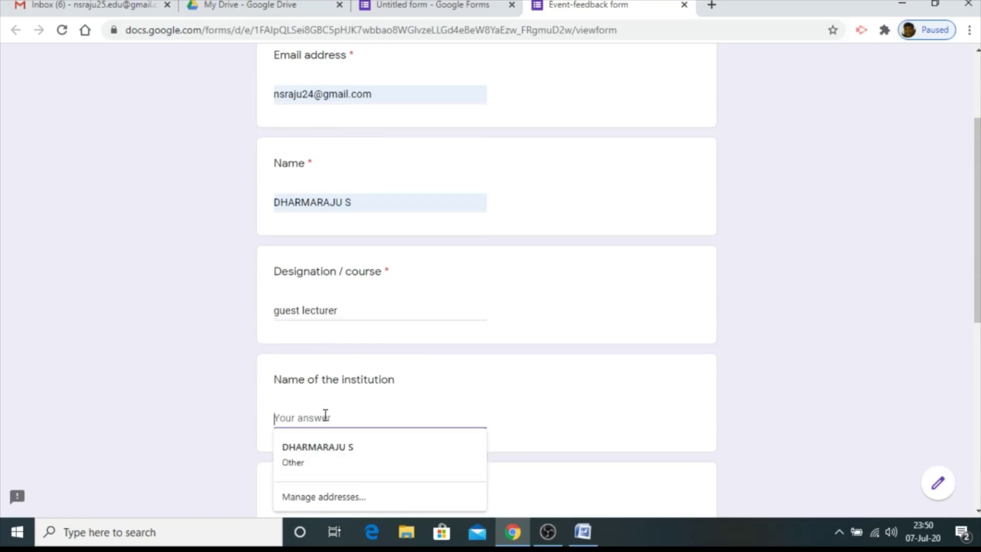
type("iase")
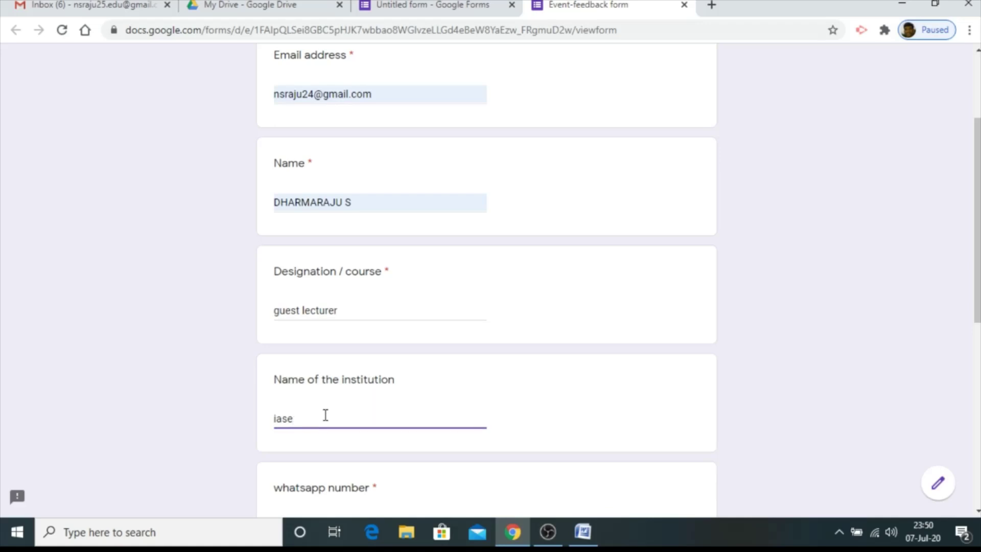
Enter the whatsapp number, state 'tn', gender male, and advance to the feedback section
scroll(325, 414, "down", 4)
left_click(303, 307)
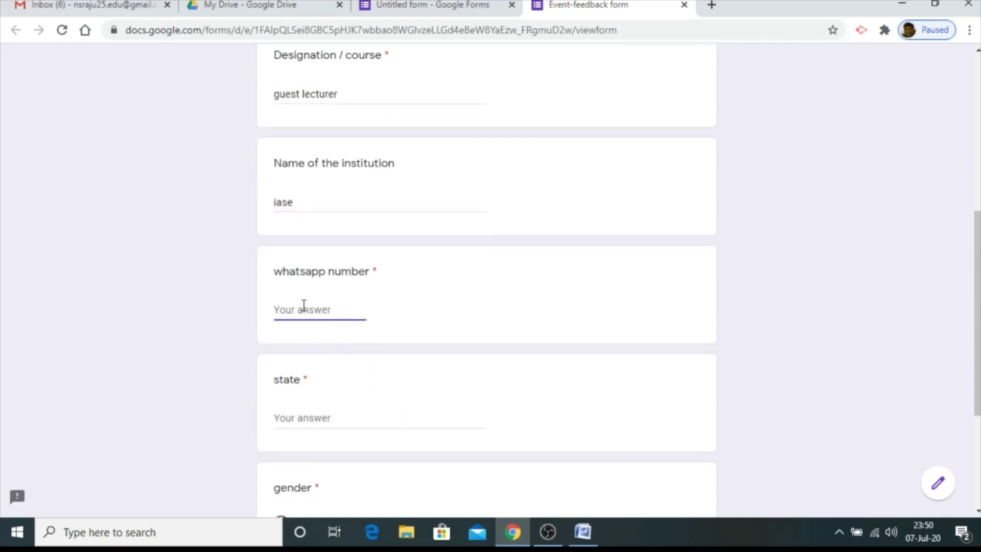
left_click(313, 415)
type("tn")
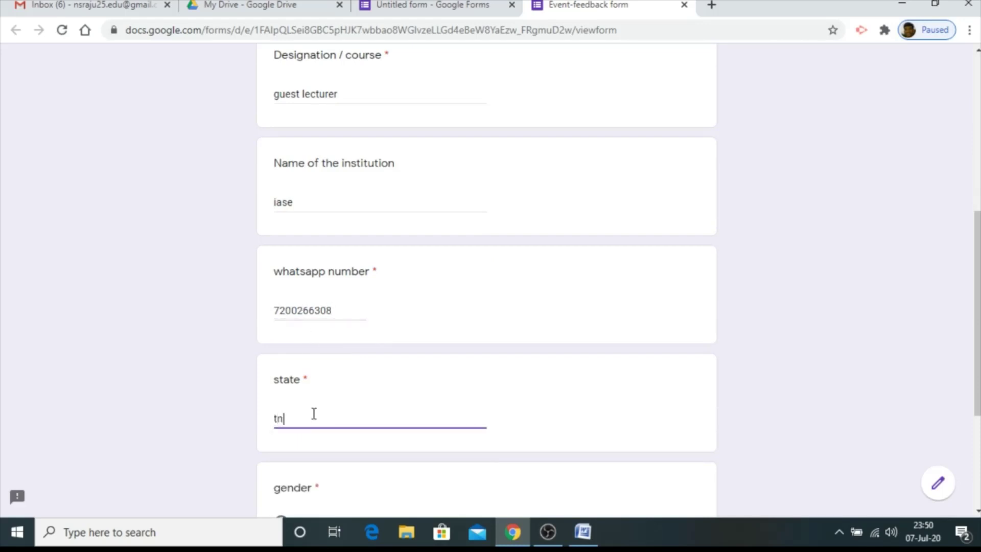
scroll(313, 413, "down", 4)
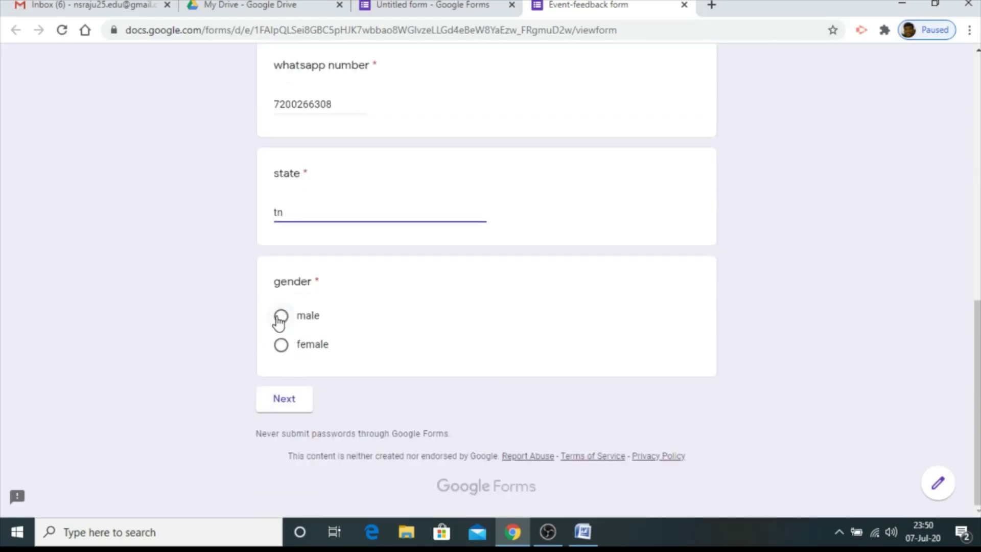
left_click(281, 317)
left_click(281, 408)
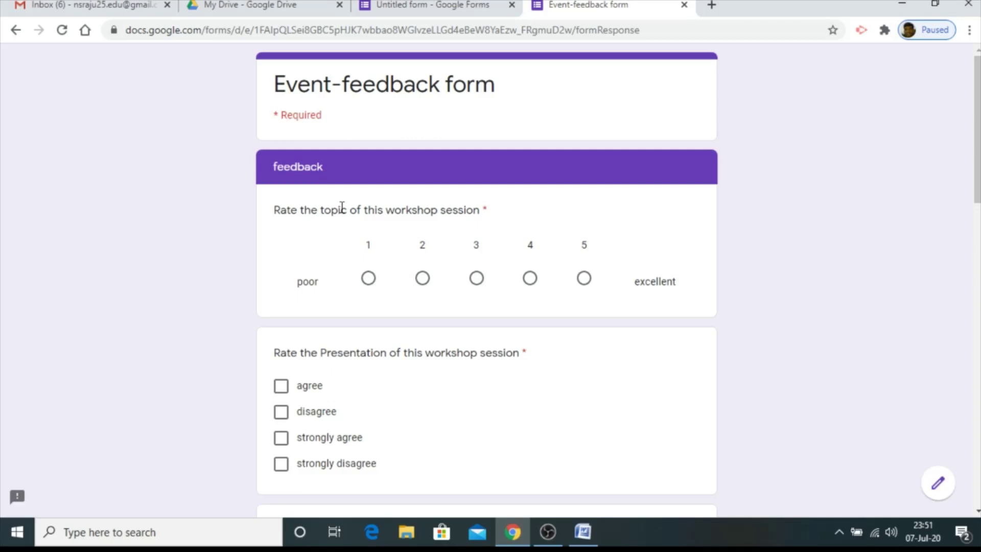
Answer strongly agree for Presentation and rate content, technical arrangements and overall impact 5
scroll(342, 208, "down", 14)
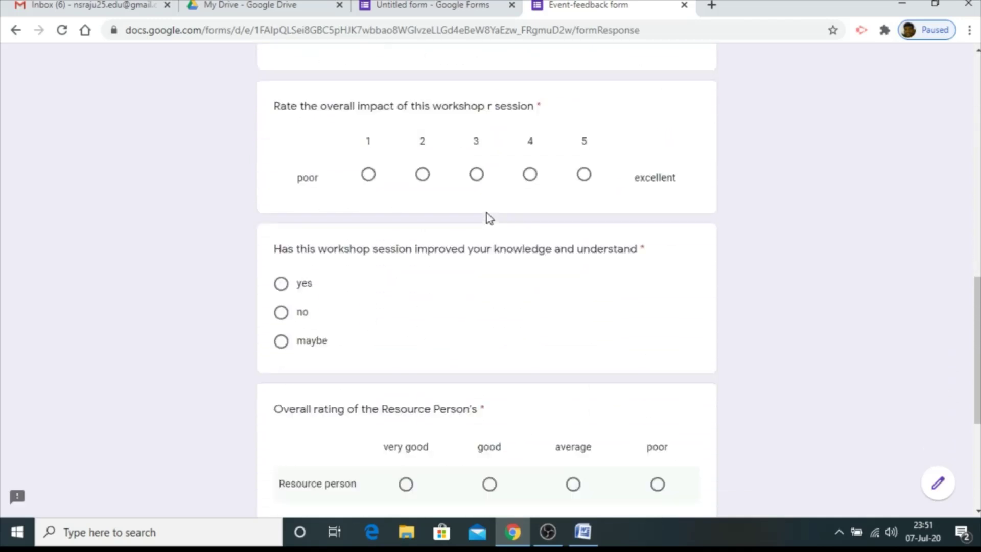
scroll(489, 219, "down", 5)
scroll(488, 215, "up", 10)
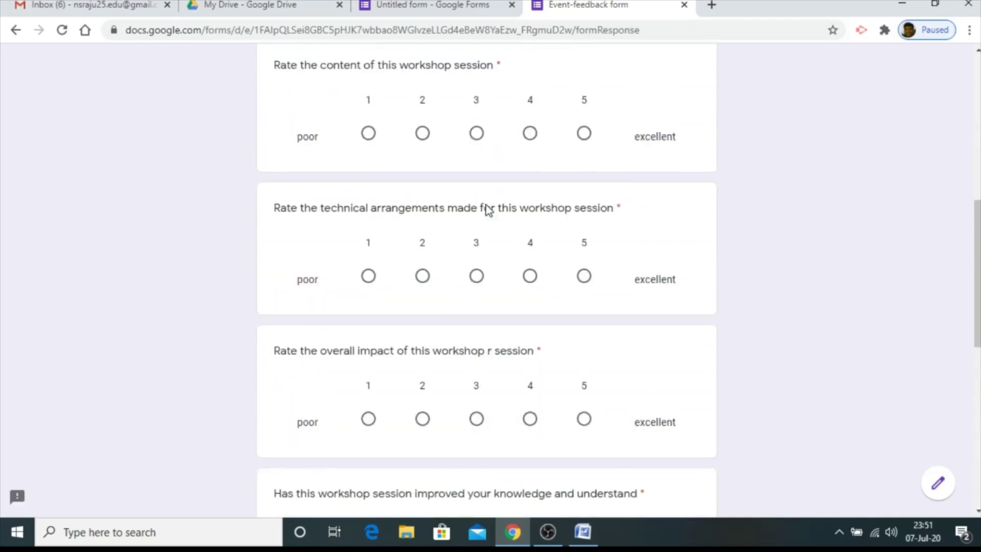
scroll(485, 209, "up", 4)
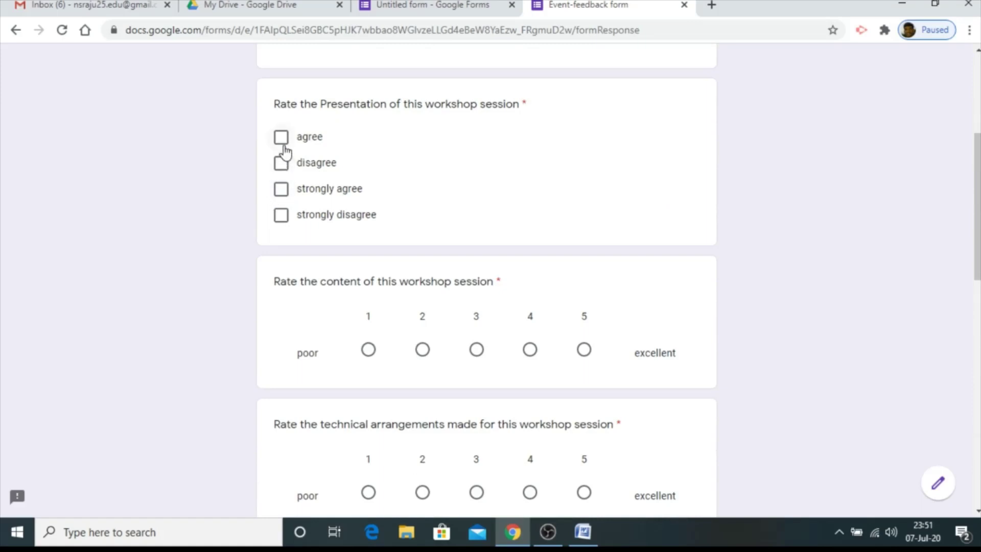
left_click(283, 193)
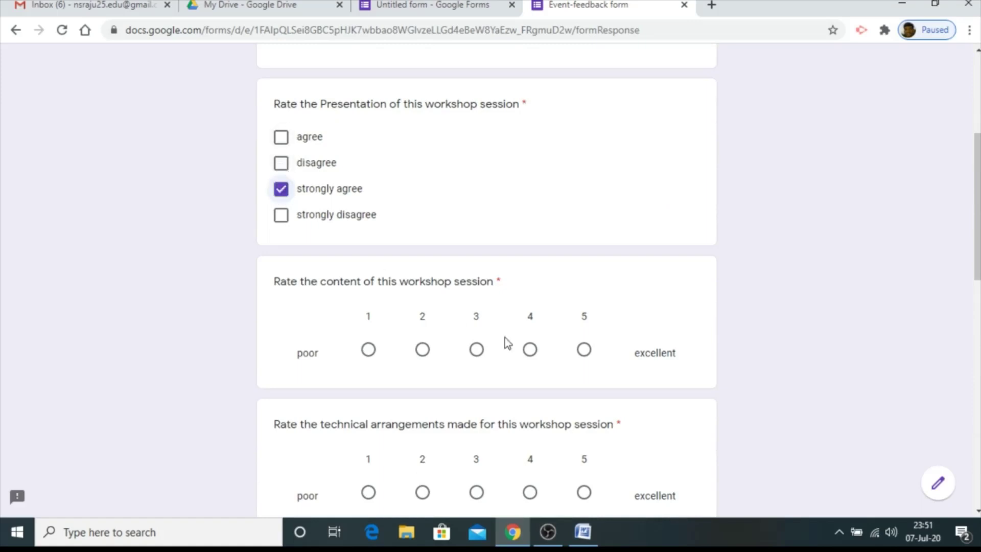
left_click(583, 351)
scroll(584, 353, "down", 3)
left_click(584, 349)
scroll(572, 346, "down", 3)
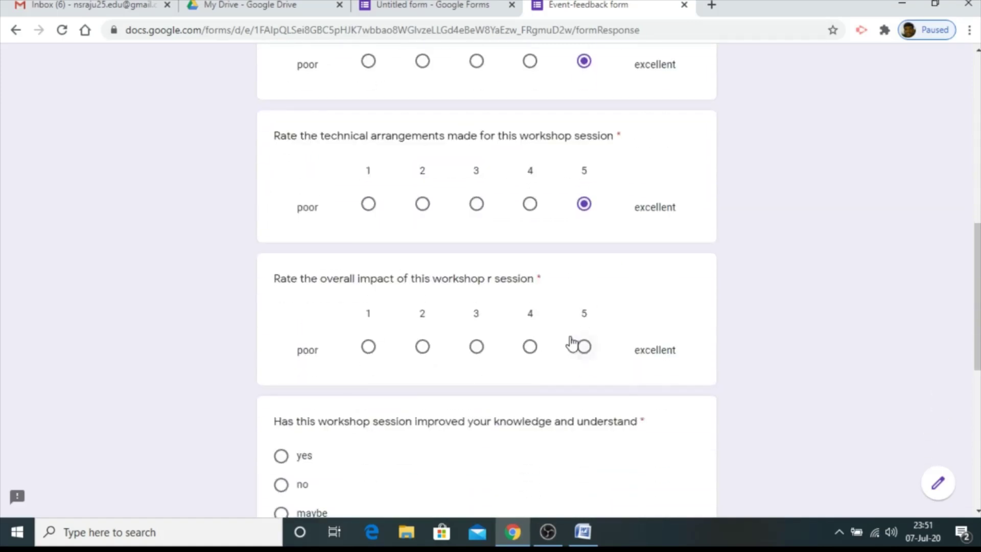
left_click(583, 345)
Answer yes, rate the Resource person very good, comment 'session was good', and try submitting
scroll(511, 350, "down", 1)
scroll(285, 321, "down", 2)
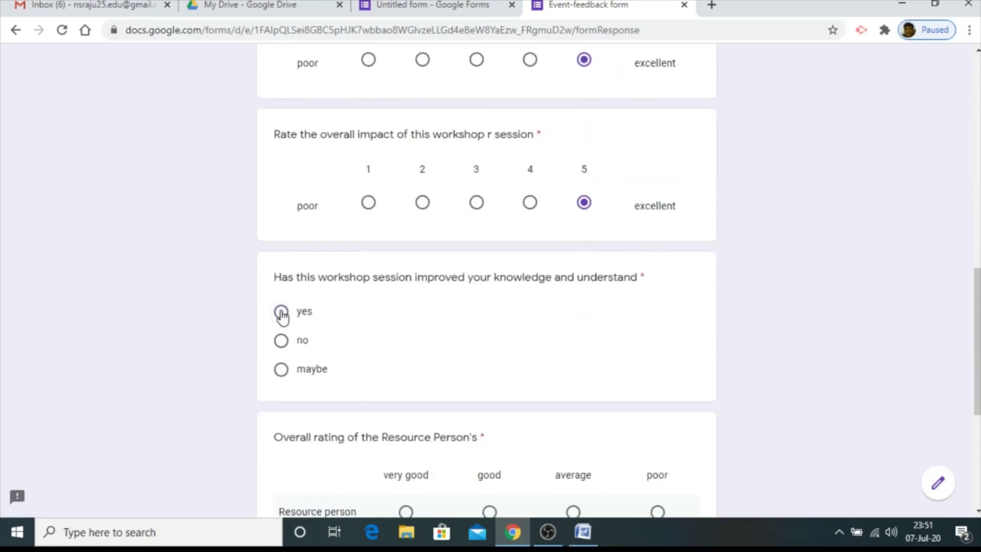
left_click(282, 313)
scroll(291, 317, "down", 4)
left_click(406, 297)
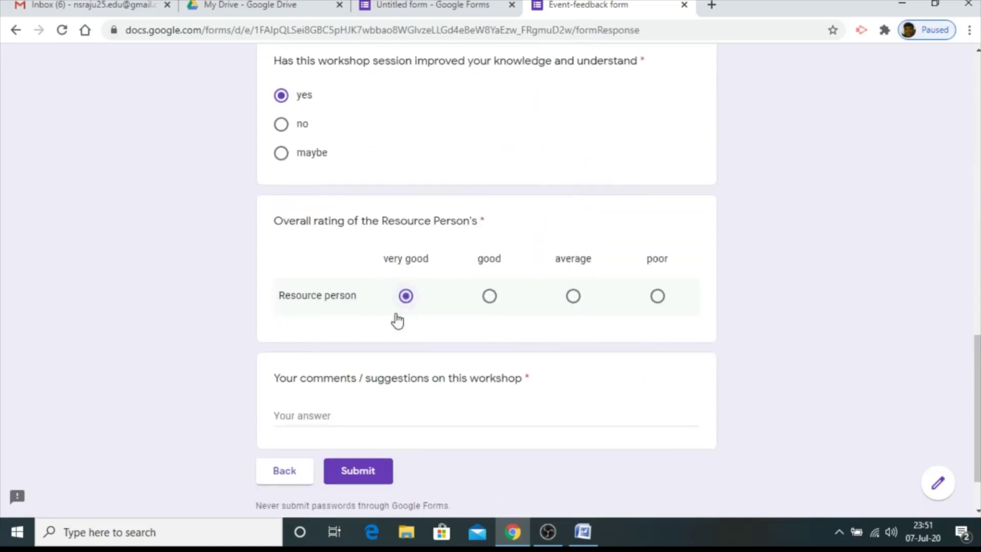
left_click(351, 415)
type("se")
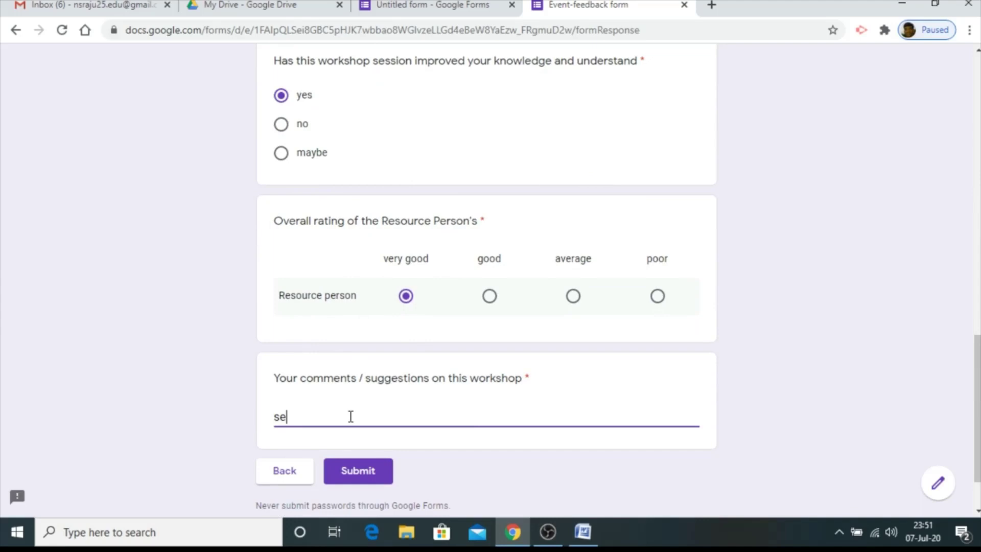
type("ssion was good")
left_click(360, 475)
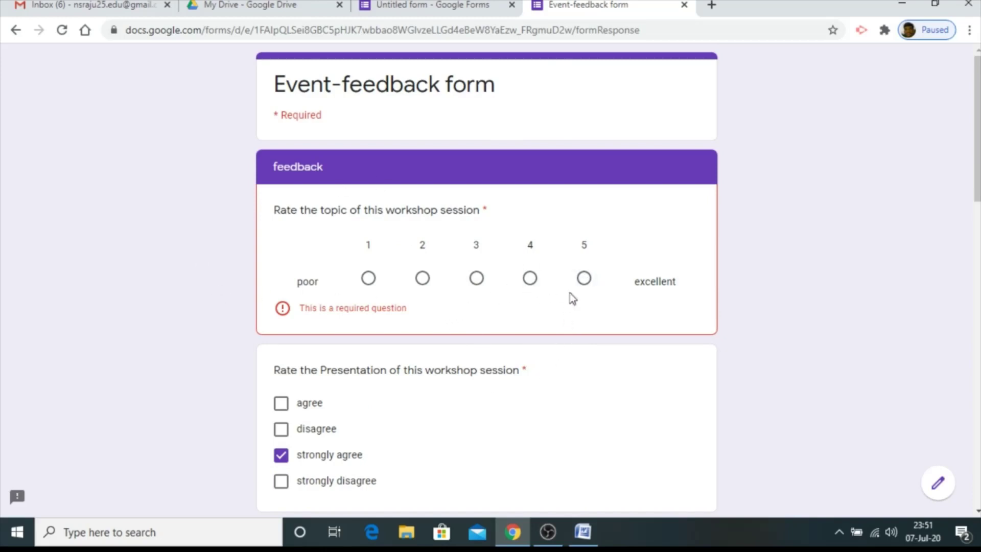
Rate the missed workshop topic 5, submit the response, and return to the editor
left_click(584, 278)
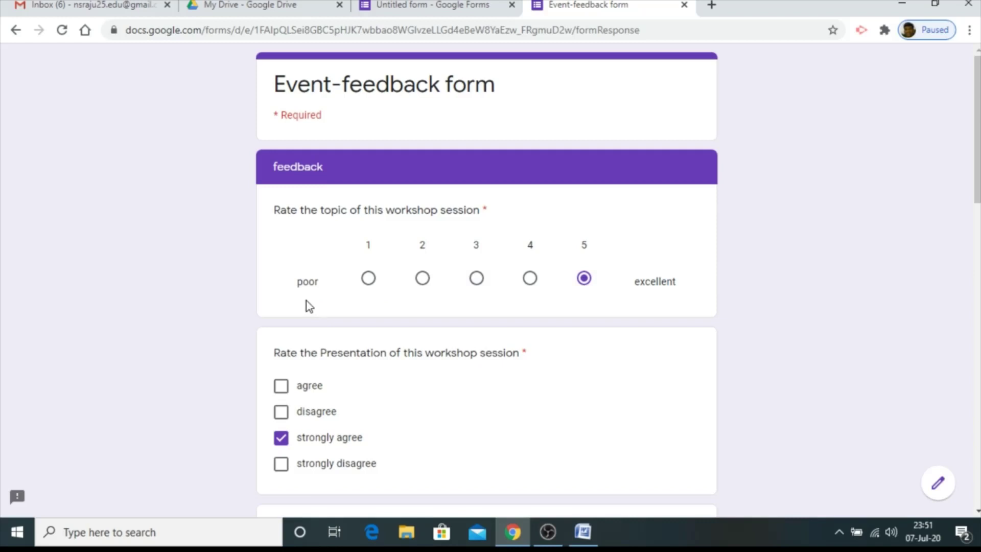
scroll(508, 285, "down", 1)
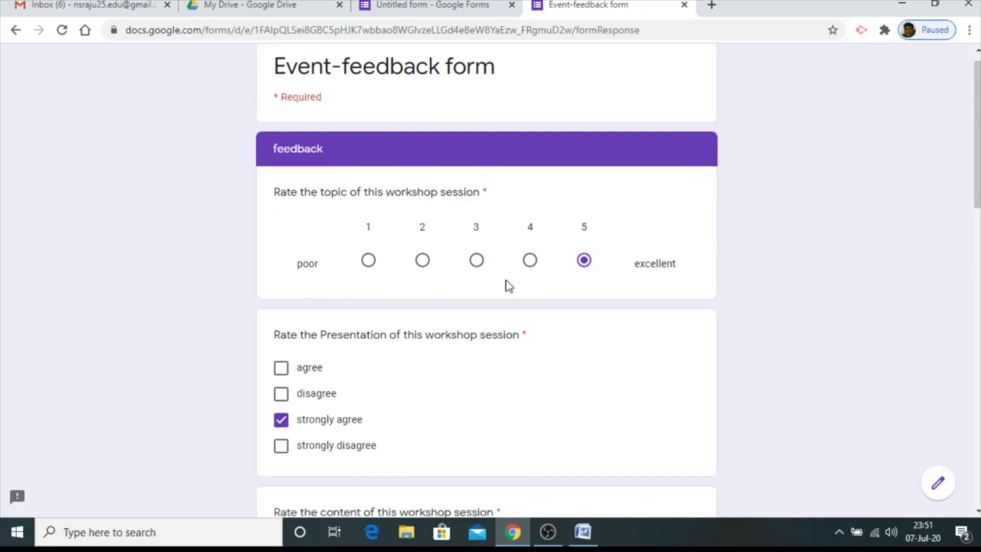
scroll(507, 286, "down", 10)
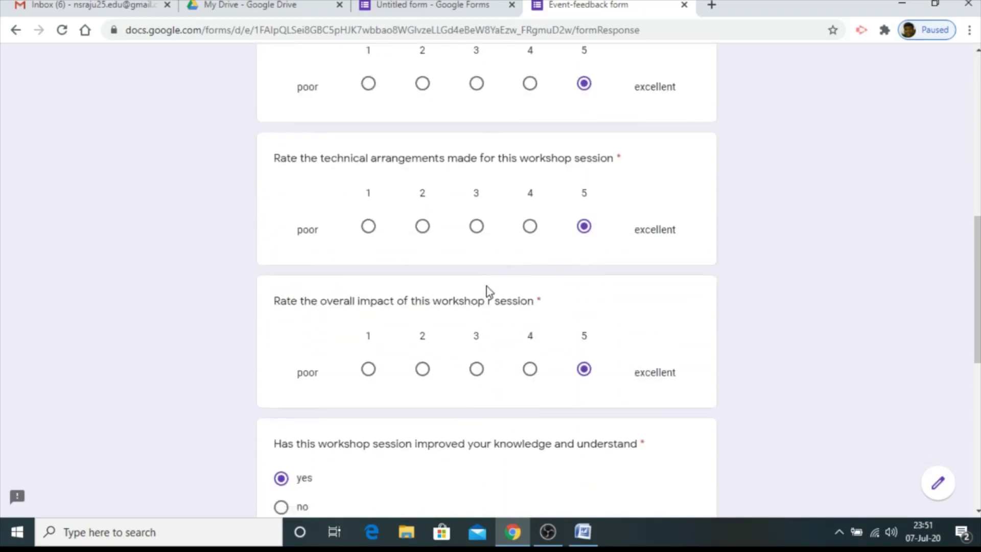
scroll(488, 290, "down", 9)
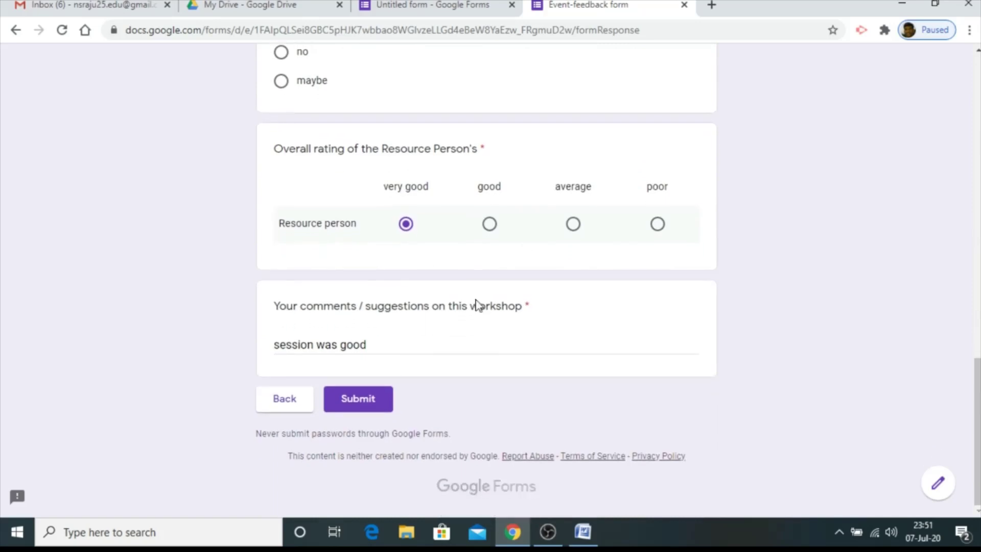
left_click(357, 403)
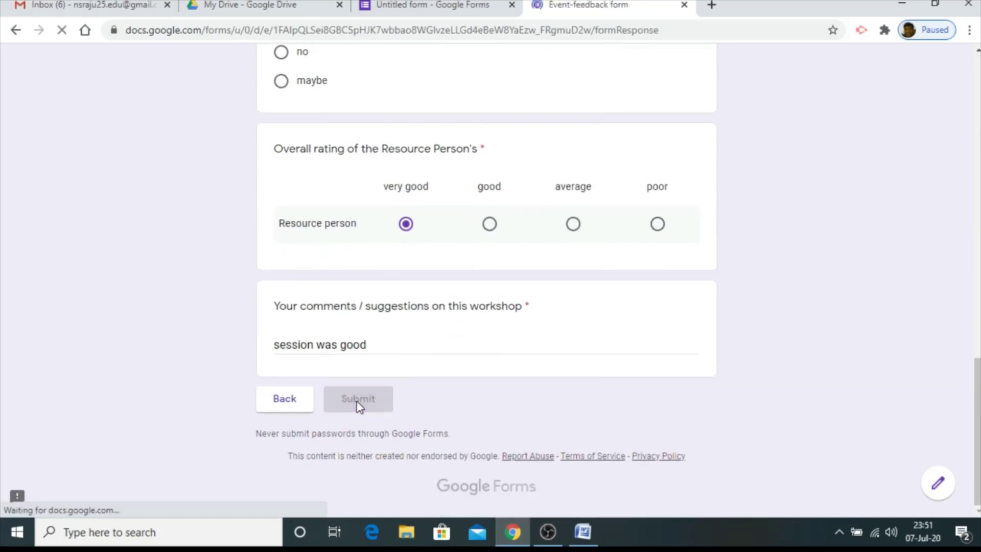
left_click(431, 5)
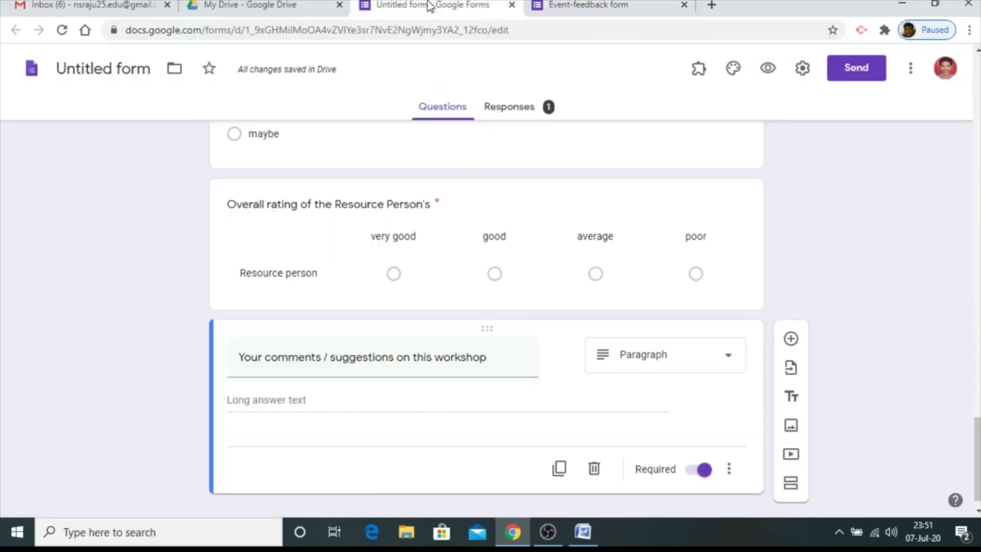
Link the form's responses to a newly created spreadsheet, 'Untitled form (Responses)'
left_click(507, 108)
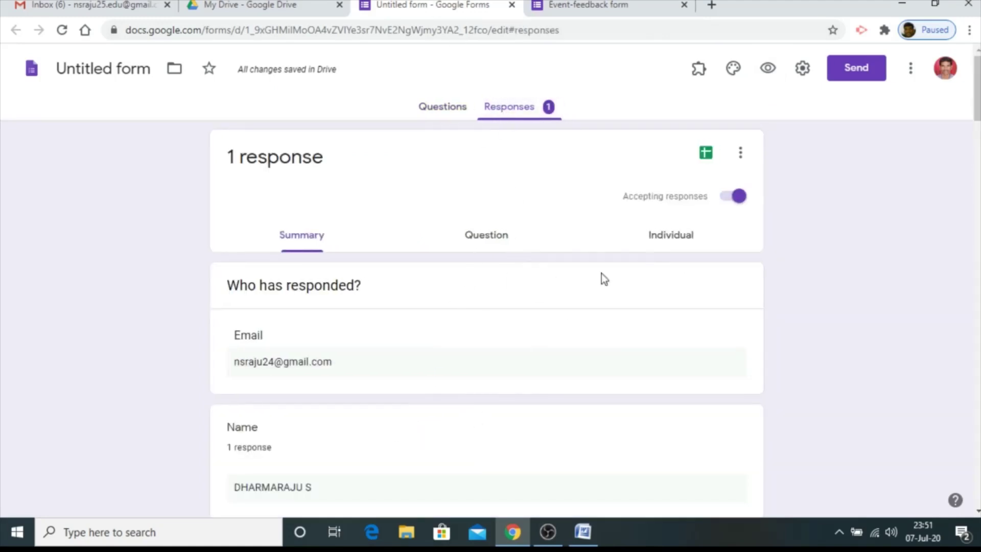
scroll(446, 309, "down", 3)
scroll(441, 306, "down", 15)
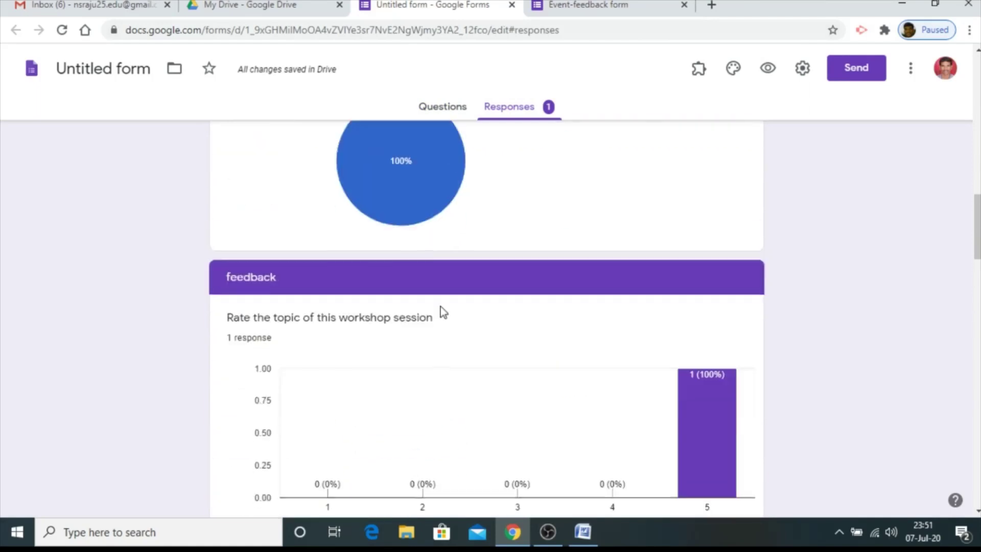
scroll(442, 310, "up", 12)
scroll(444, 312, "up", 6)
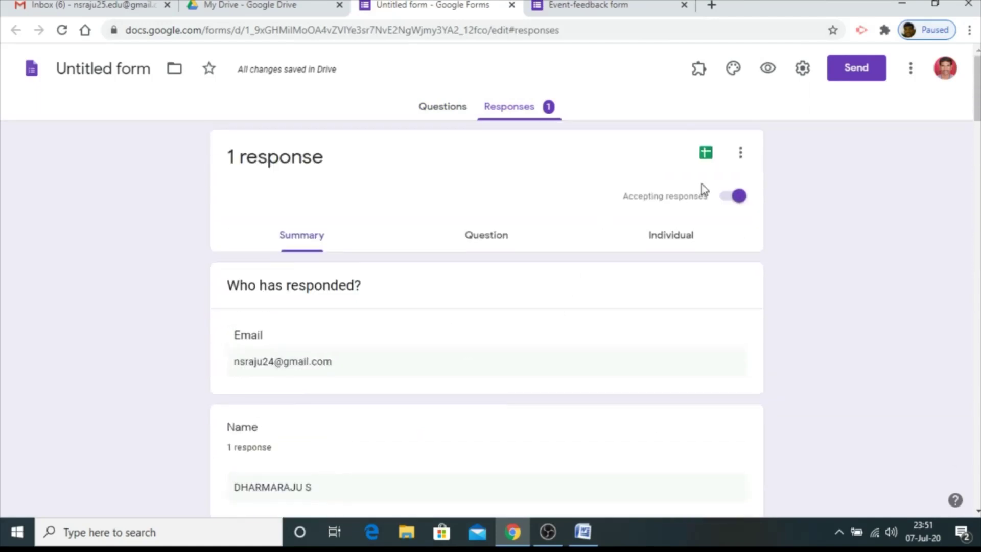
left_click(705, 153)
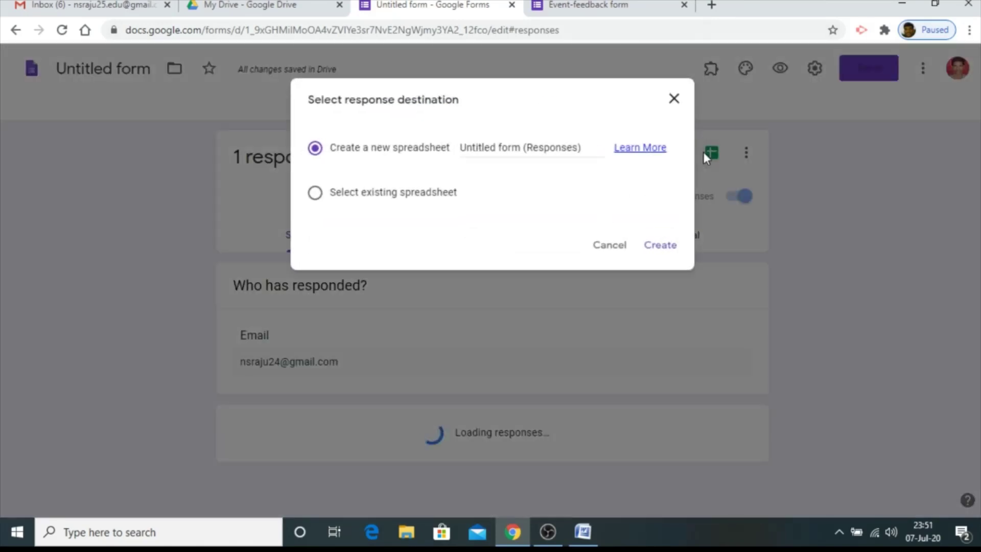
left_click(660, 246)
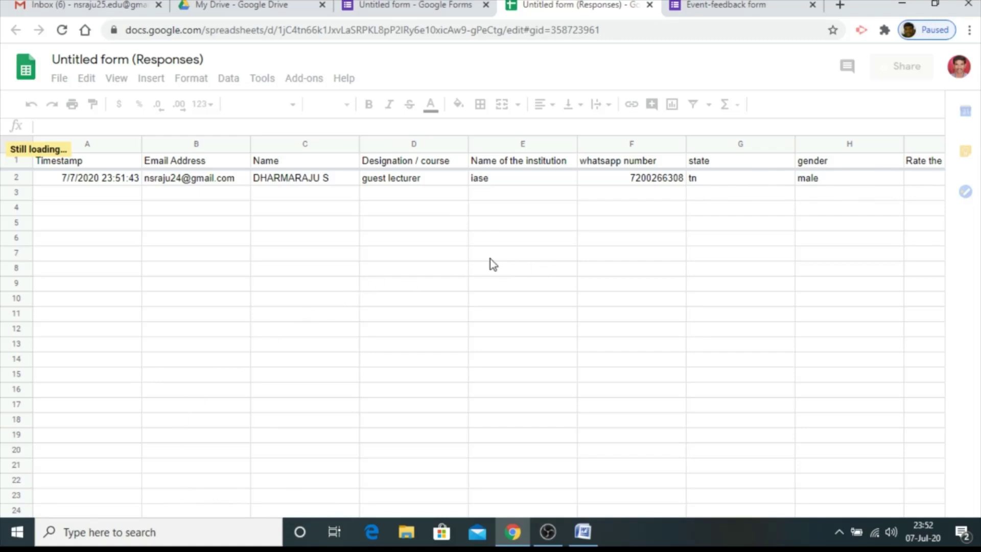
Scroll across row 2 to review the test response timestamped 7/7/2020 23:51:43, then return to column A
scroll(254, 350, "down", 2)
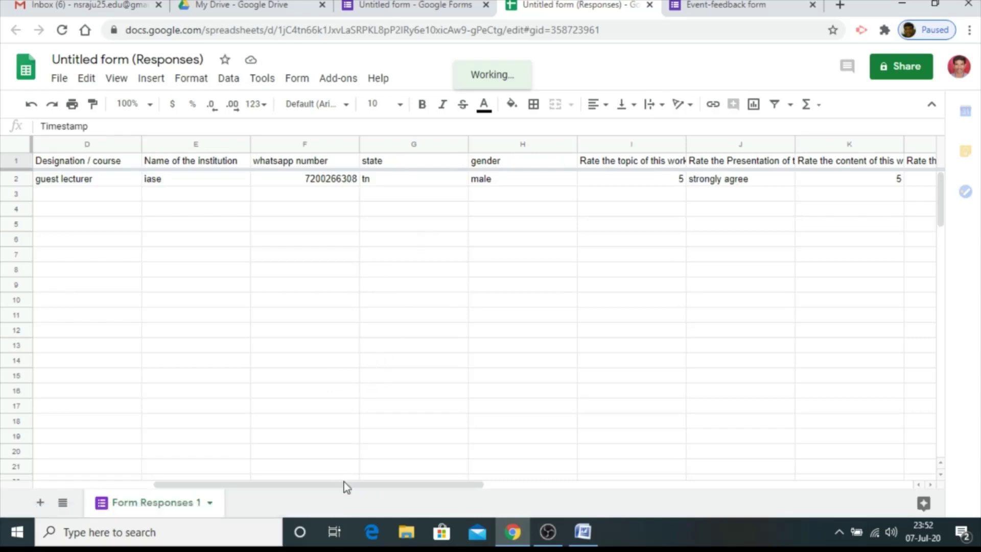
scroll(523, 353, "right", 1)
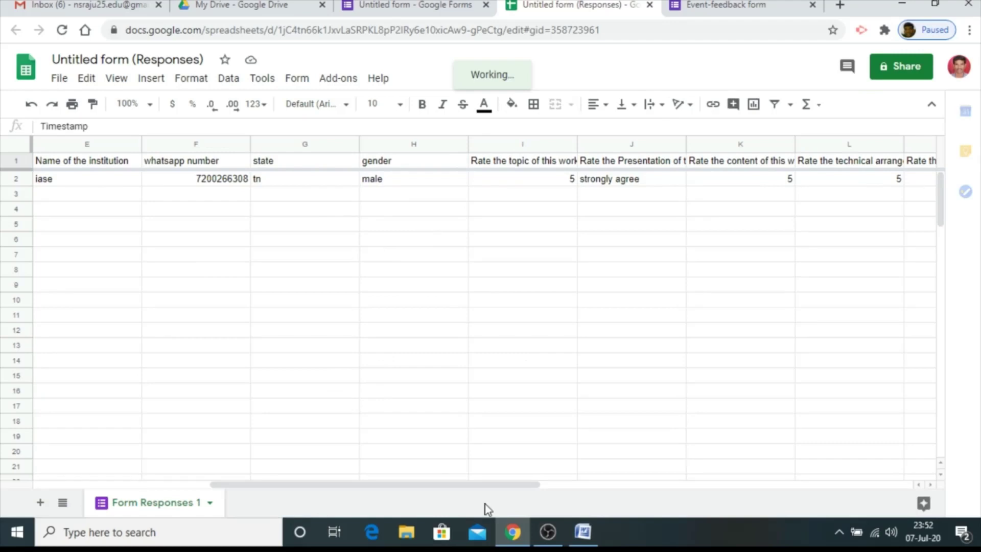
left_click_drag(486, 483, 299, 503)
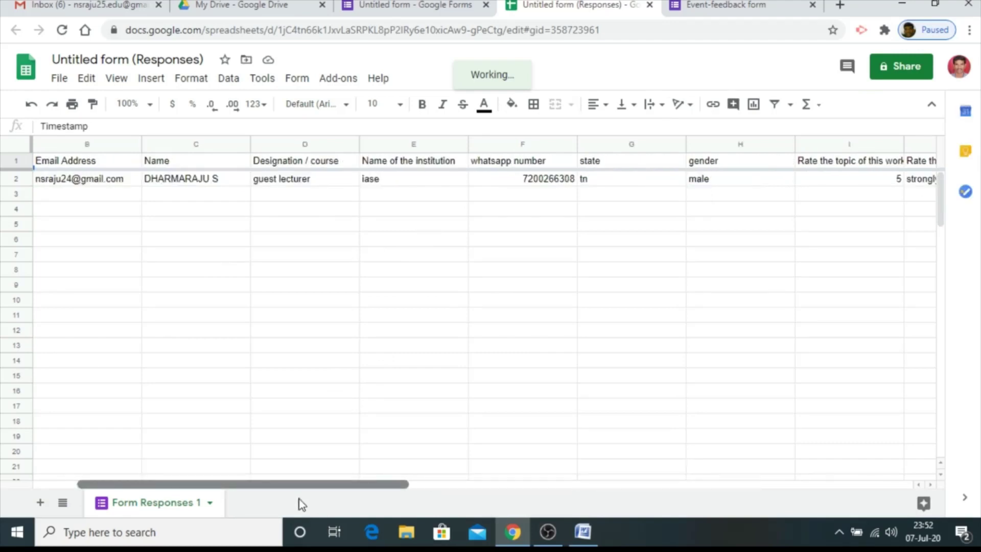
scroll(299, 498, "left", 1)
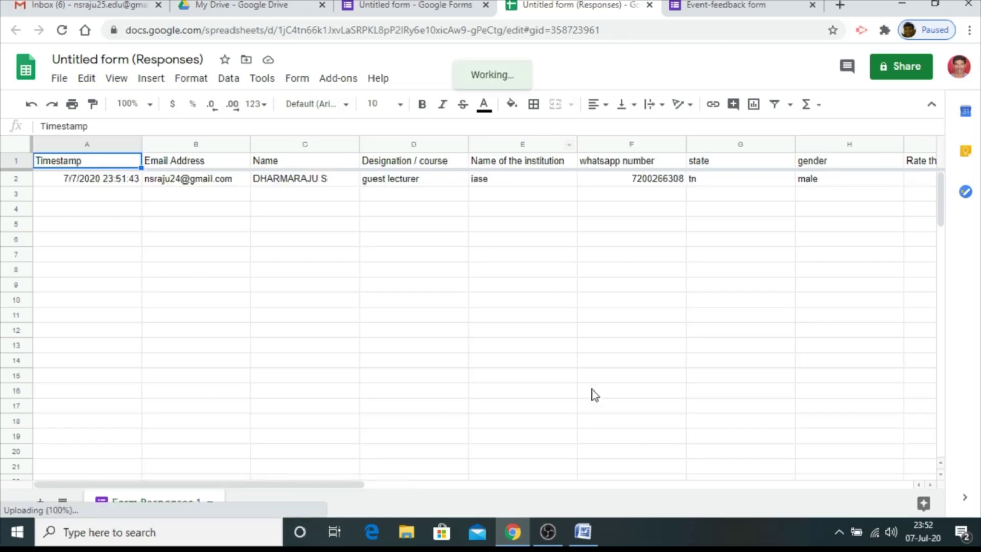